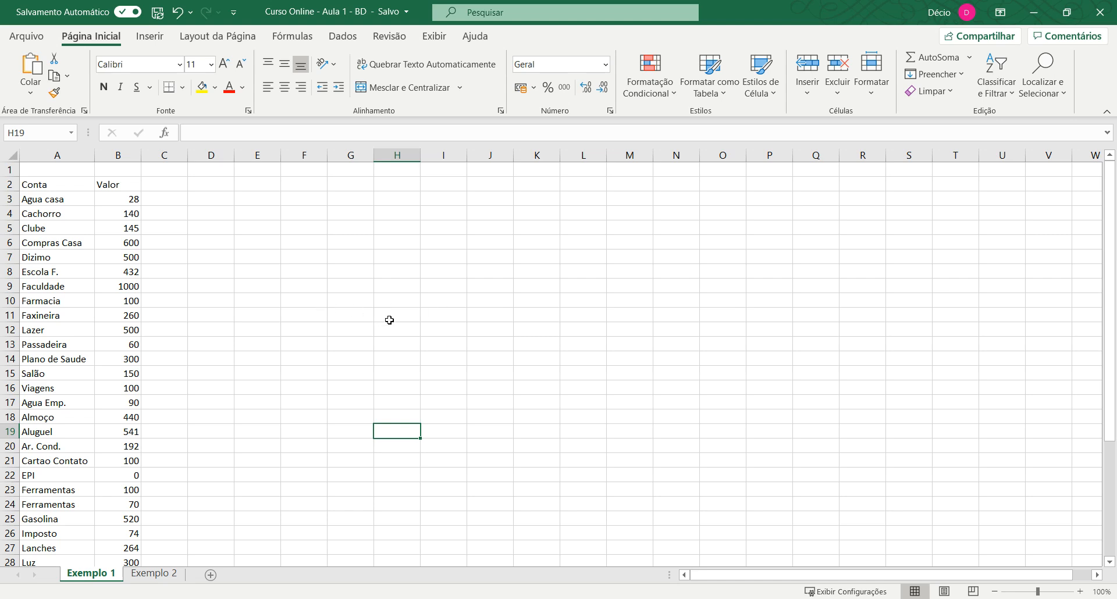
- Look through the data on the Exemplo 1 and Exemplo 2 sheets, then return to Exemplo 1
left_click(116, 272)
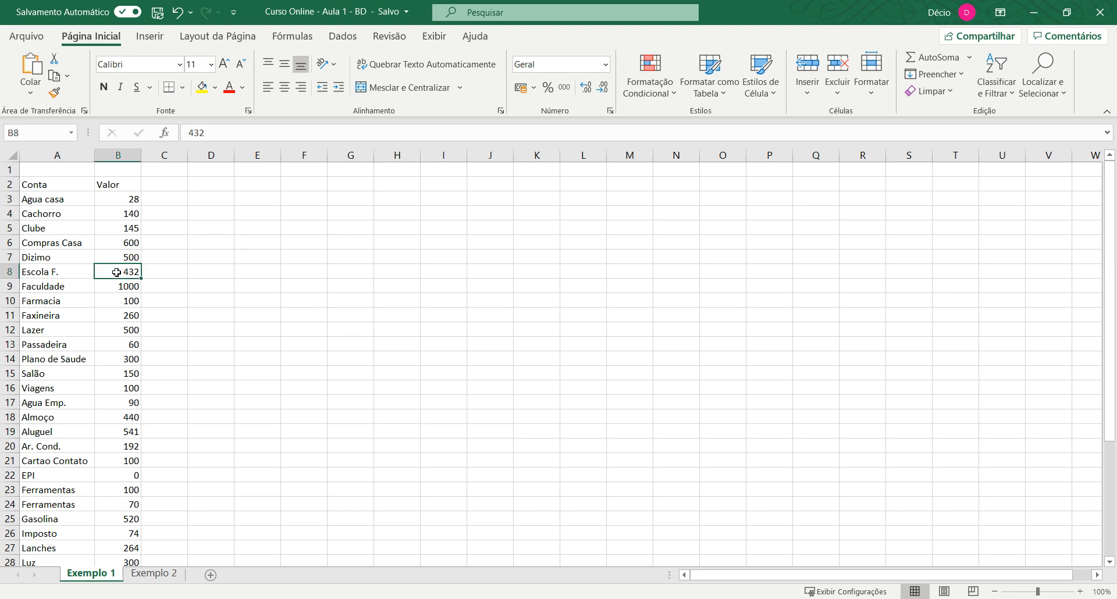
scroll(117, 280, "down", 5)
scroll(116, 283, "down", 2)
scroll(123, 326, "up", 7)
left_click(150, 573)
scroll(303, 410, "down", 1)
scroll(302, 407, "down", 8)
scroll(302, 407, "up", 8)
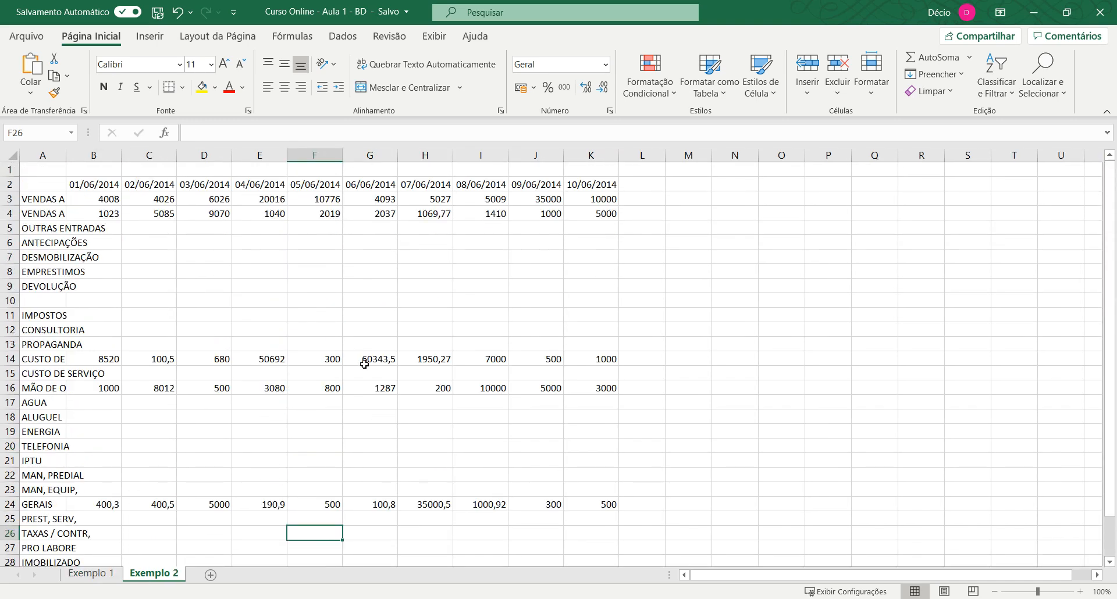
left_click(92, 574)
left_click(407, 345)
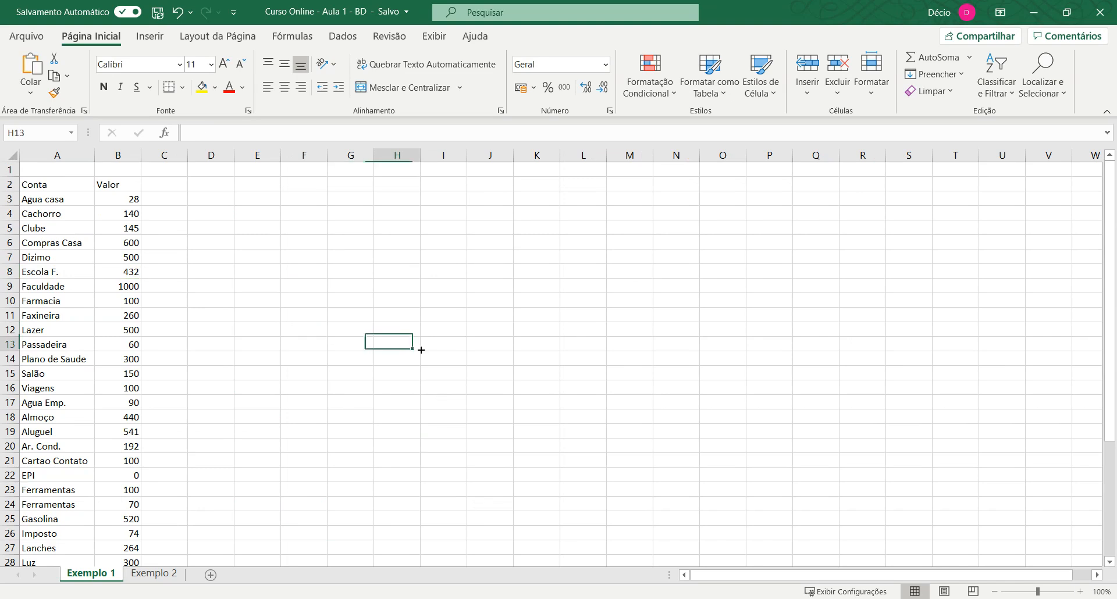
- Review the full list of accounts and their values on the Exemplo 1 sheet
left_click(271, 349)
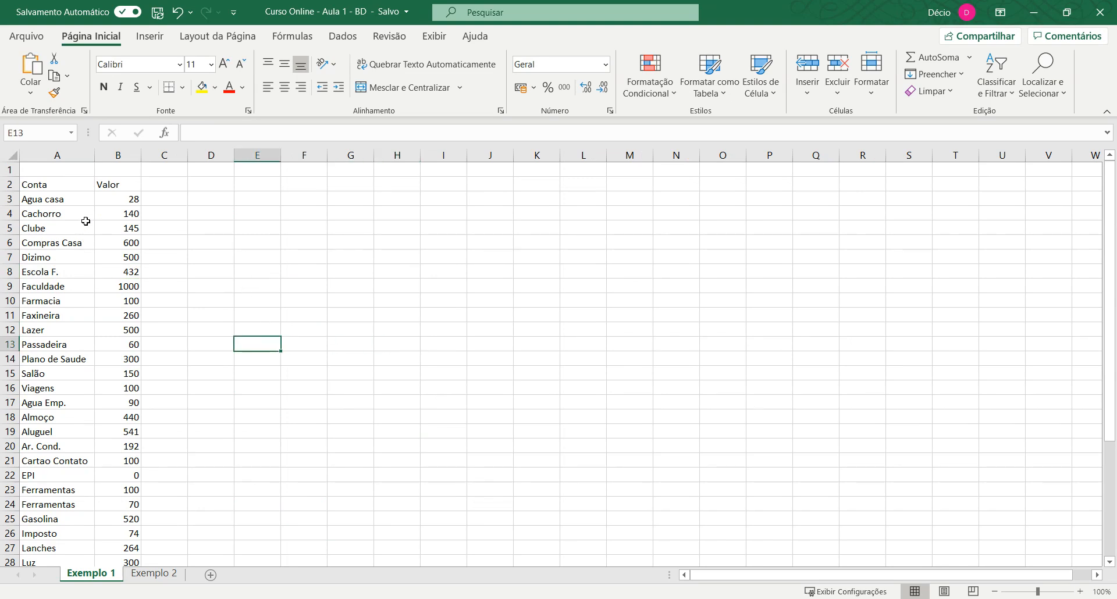
scroll(86, 221, "down", 5)
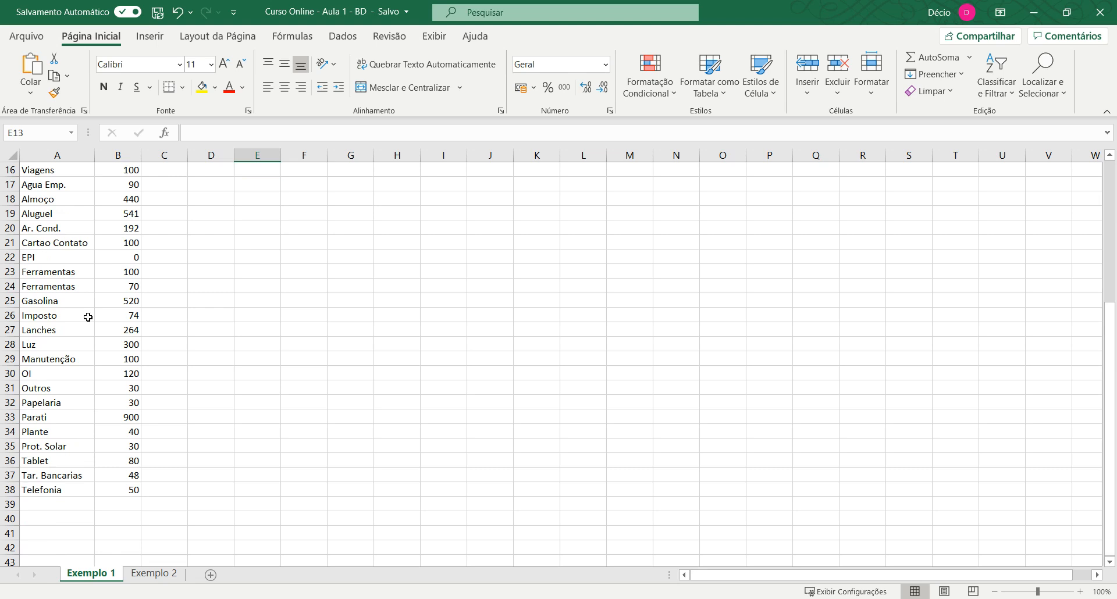
scroll(88, 317, "up", 5)
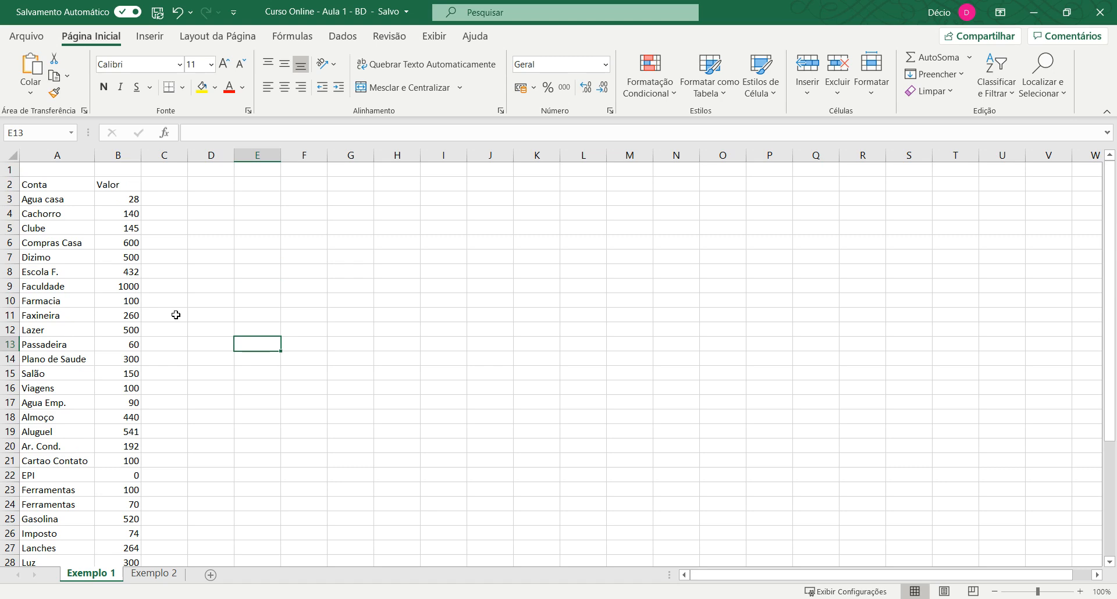
left_click(40, 244)
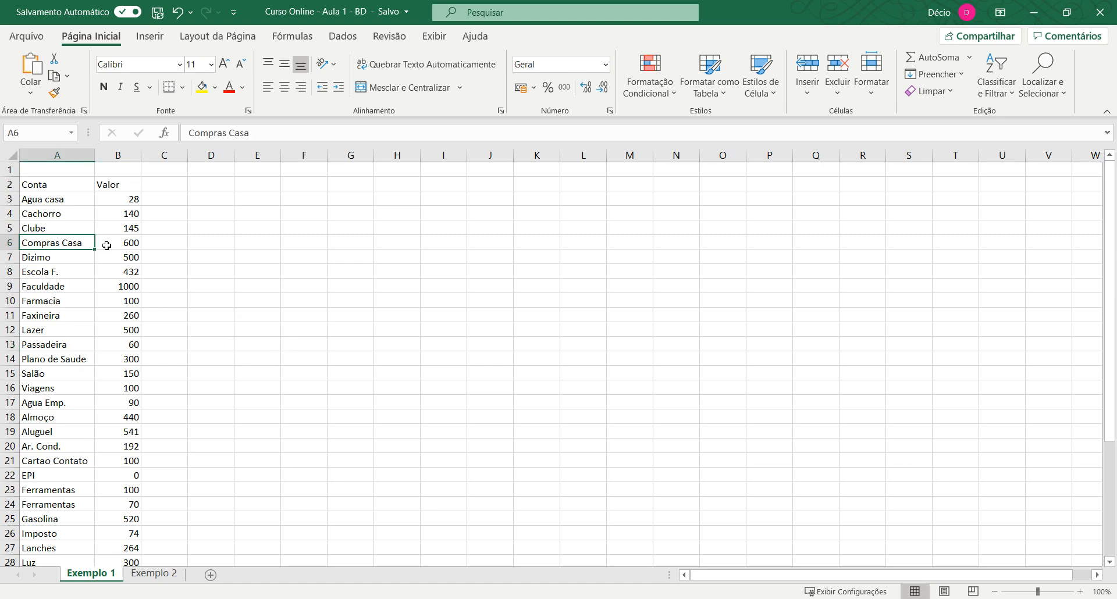
scroll(123, 283, "down", 5)
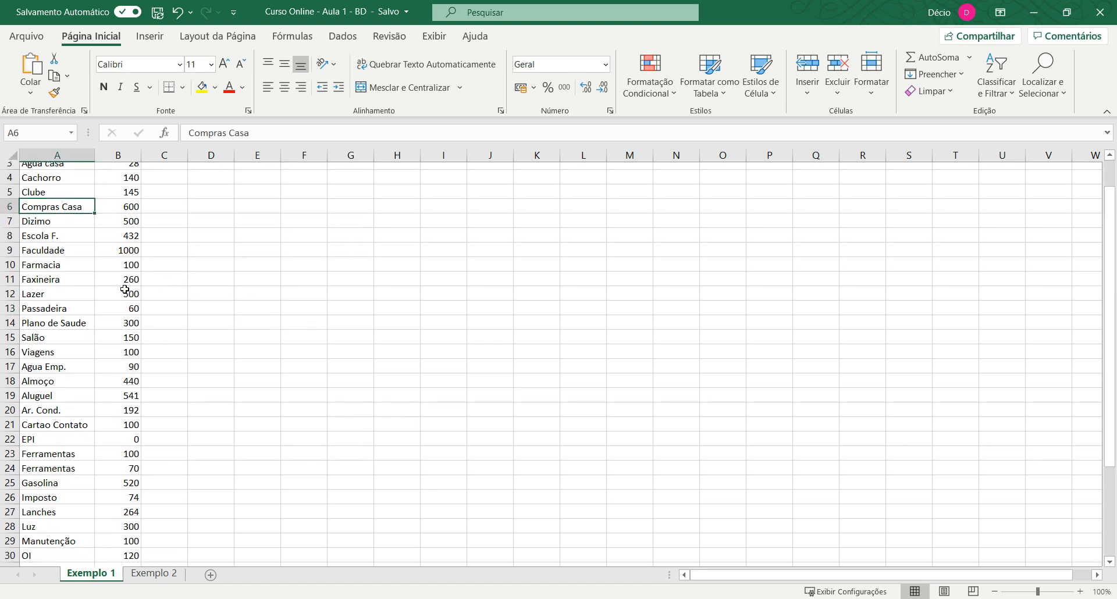
scroll(125, 289, "up", 4)
scroll(125, 289, "up", 1)
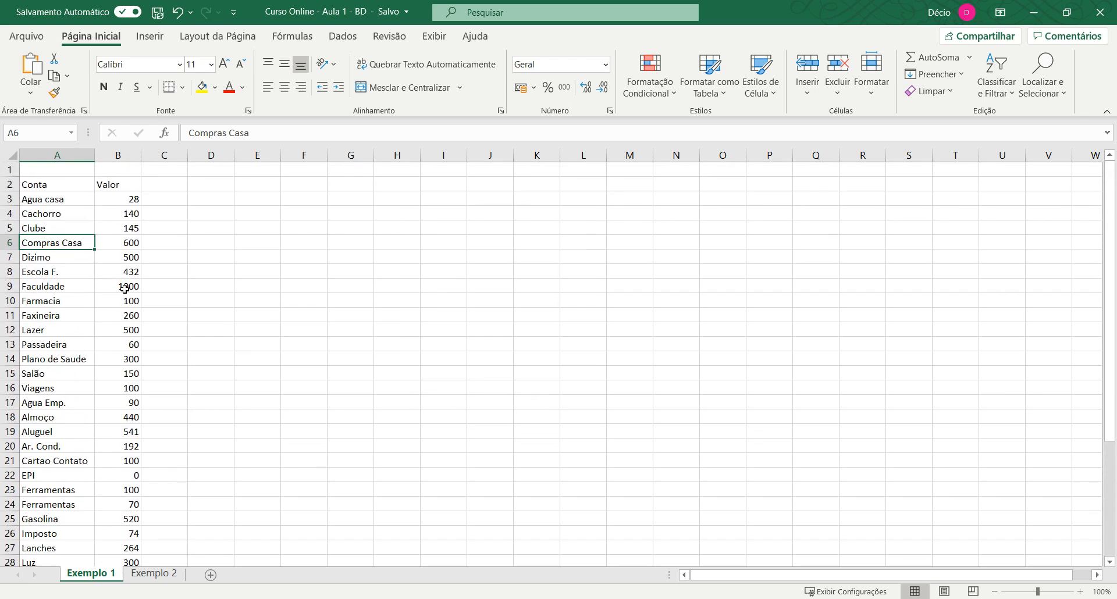
left_click(75, 202)
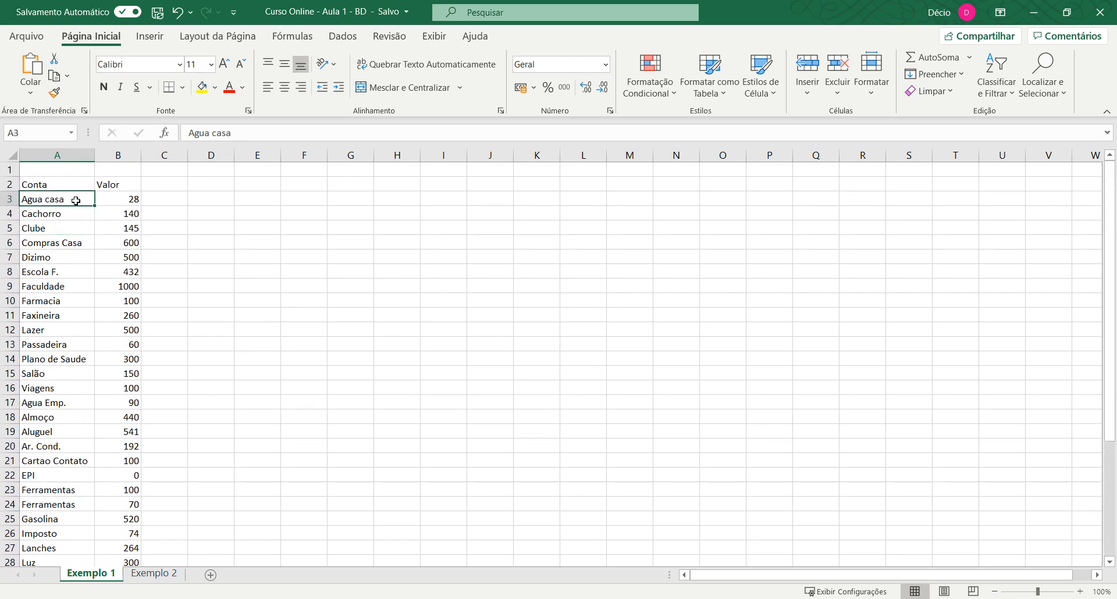
left_click(85, 238)
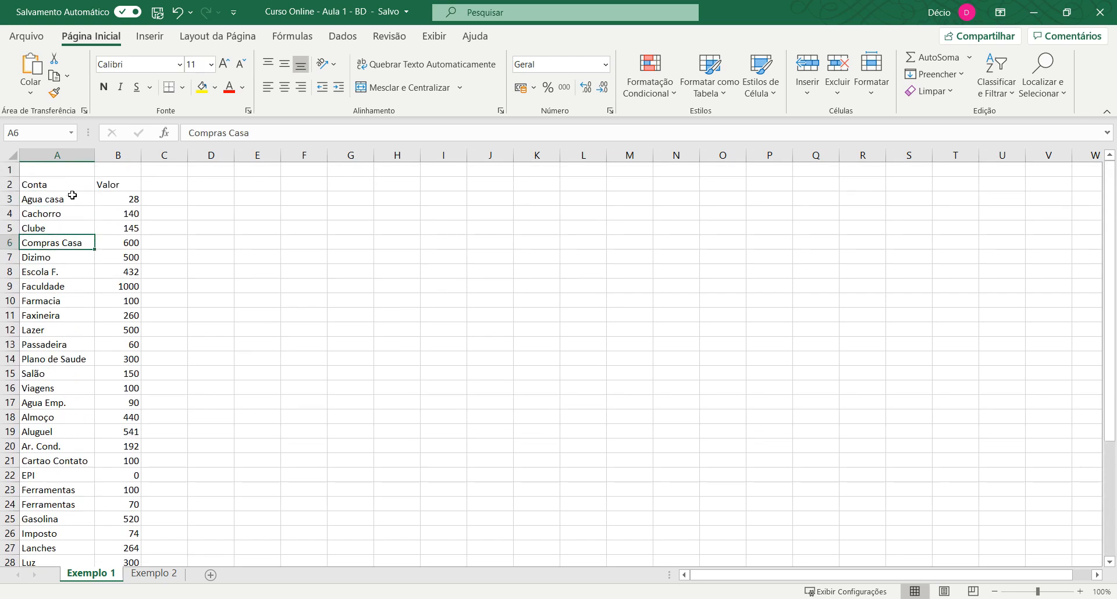
- Apply all borders to the entire Conta and Valor table, from A2 to the last filled row
left_click_drag(67, 183, 121, 541)
scroll(121, 542, "up", 4)
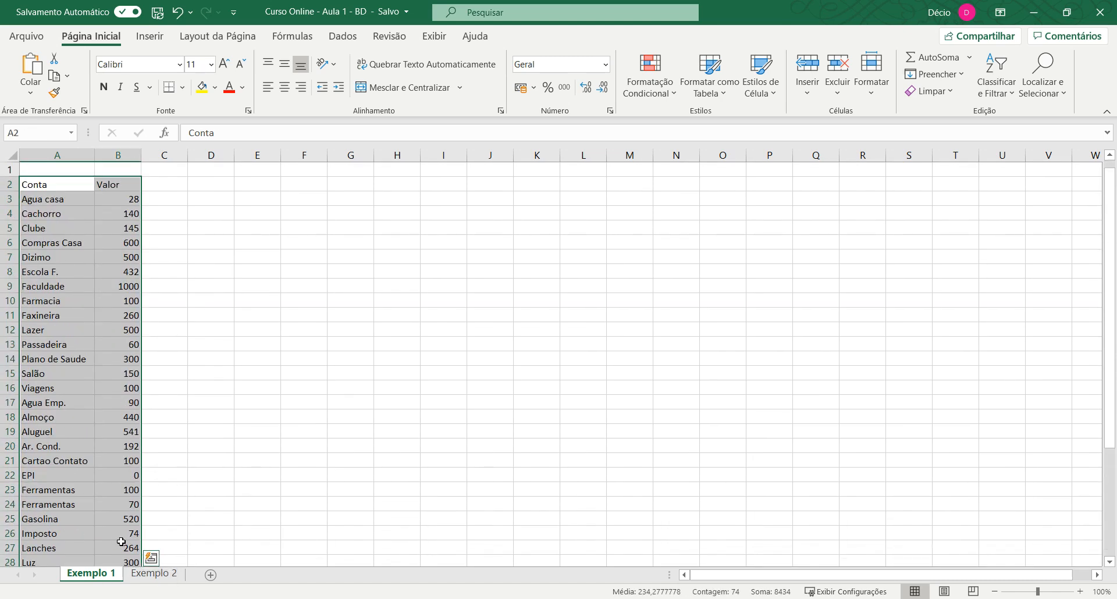
left_click(65, 188)
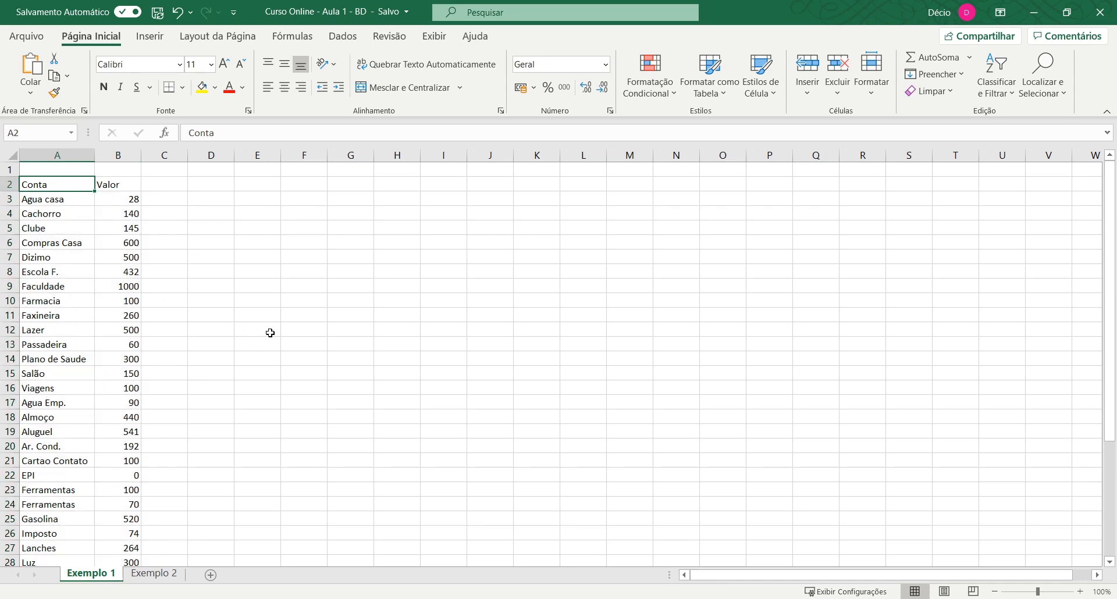
key("ctrl+a")
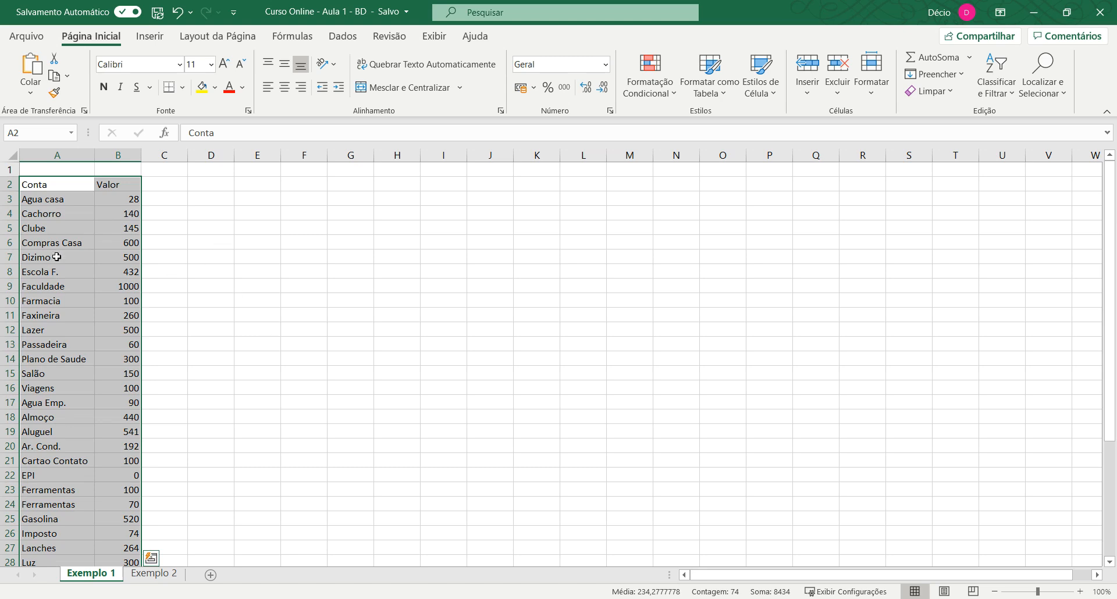
scroll(75, 258, "down", 6)
scroll(75, 289, "up", 6)
scroll(153, 499, "down", 5)
scroll(153, 499, "up", 5)
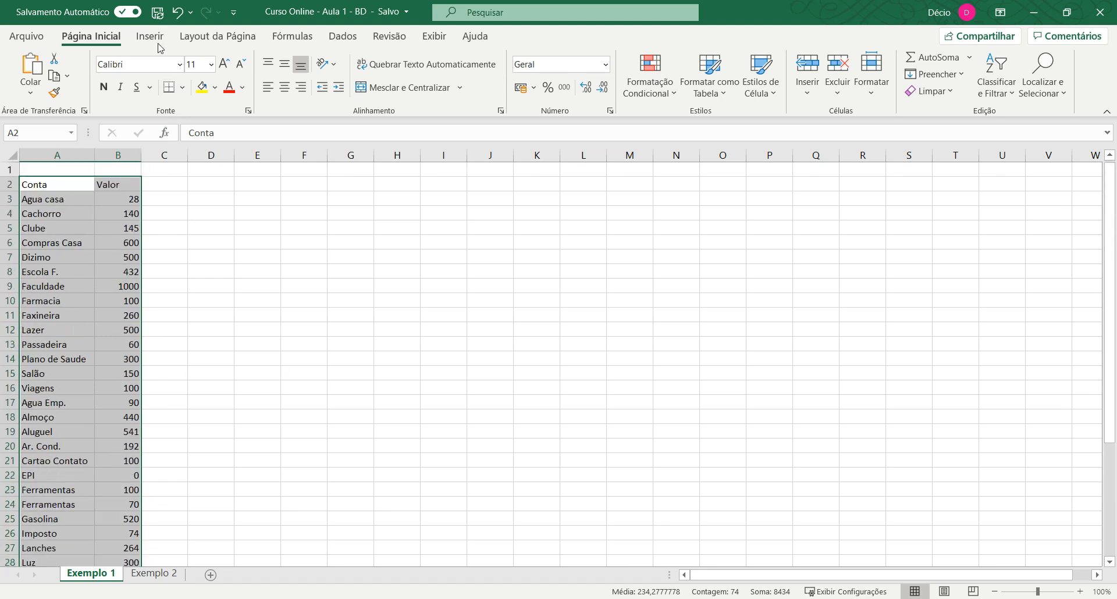
left_click(186, 93)
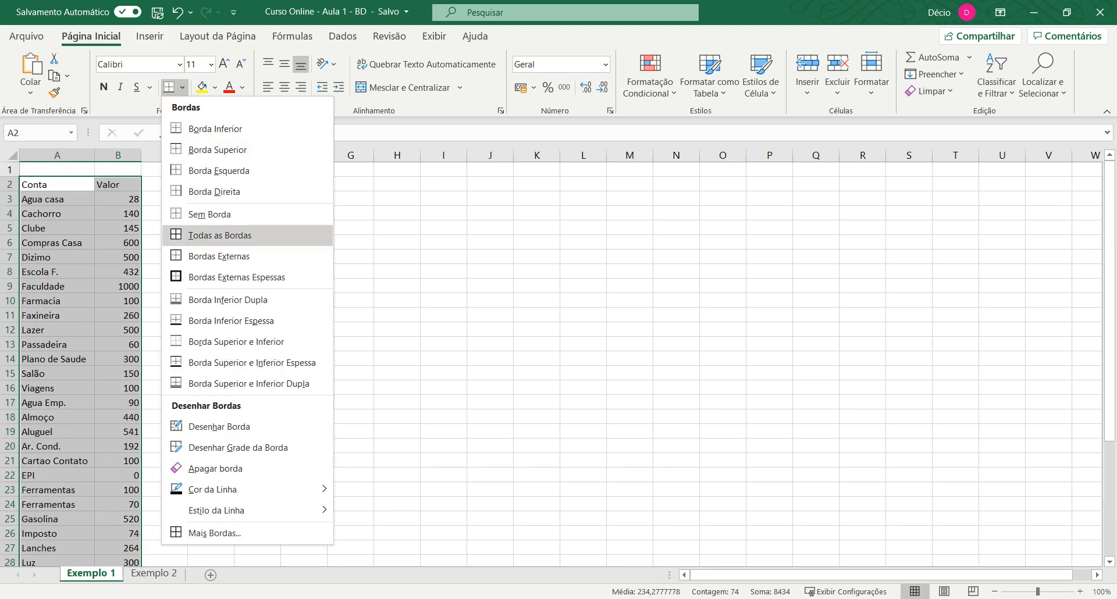
left_click(215, 235)
left_click(270, 280)
scroll(73, 316, "down", 6)
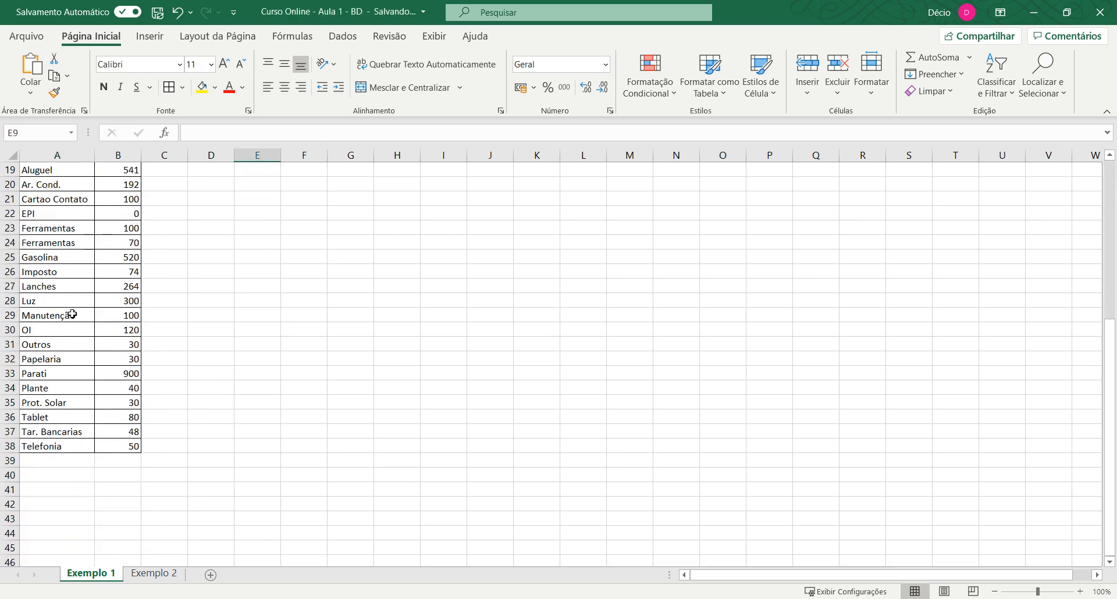
scroll(72, 314, "up", 6)
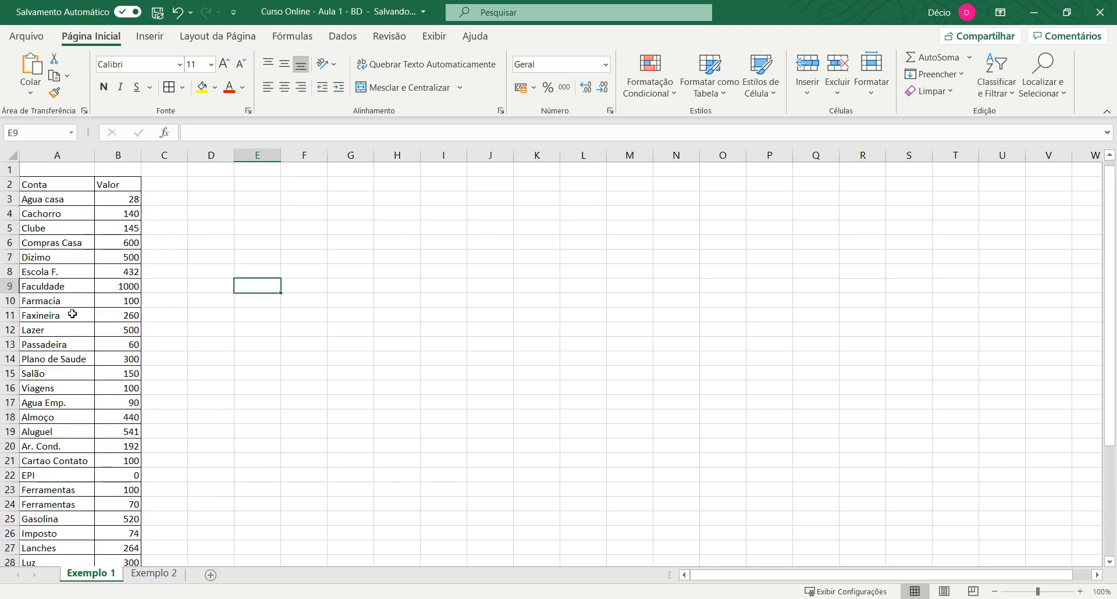
- Format all of column B as accounting values in R$
left_click(133, 201)
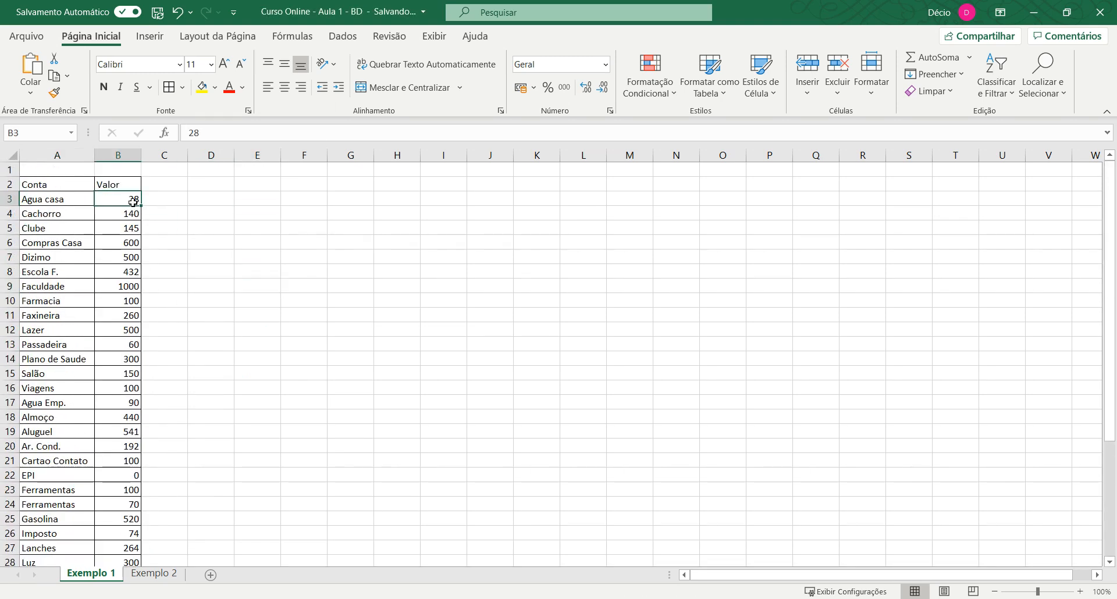
left_click(127, 154)
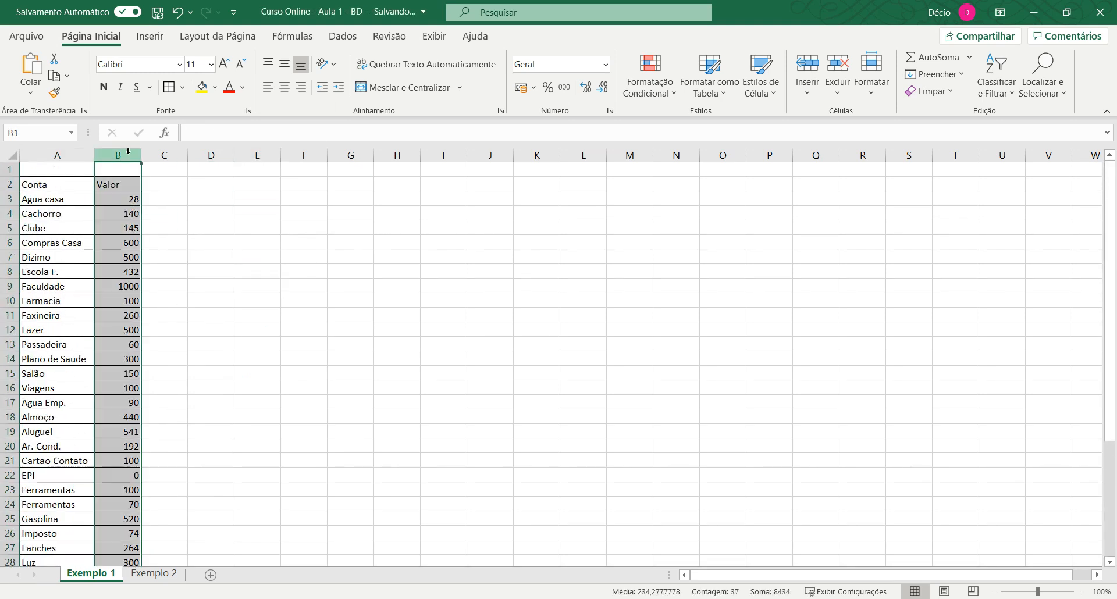
left_click(522, 88)
left_click(295, 256)
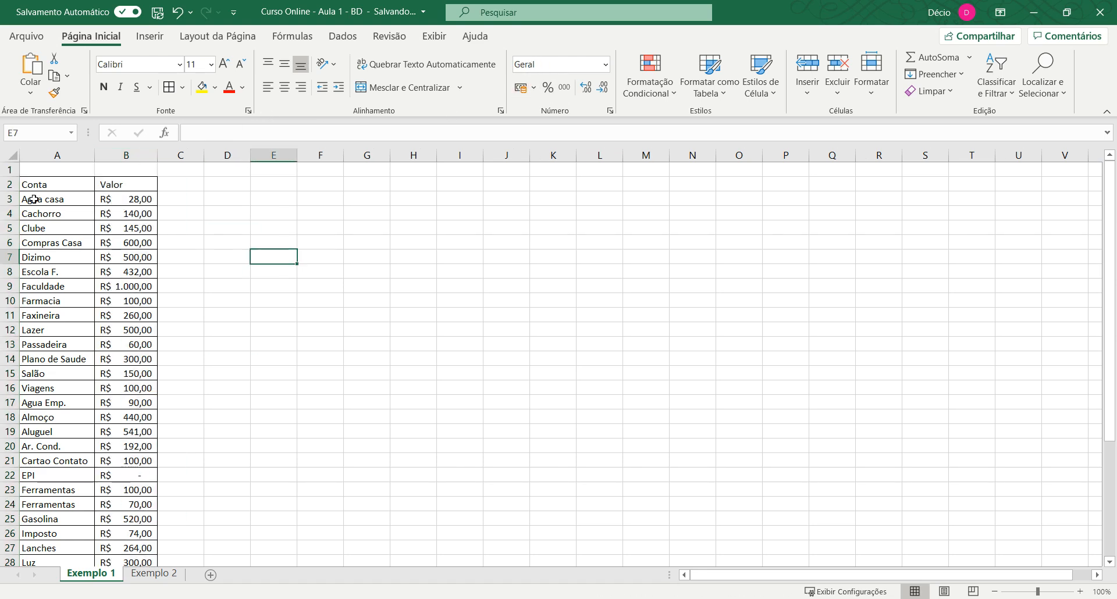
- Make the Conta and Valor header cells bold and centered with a light gray fill
left_click_drag(44, 185, 111, 184)
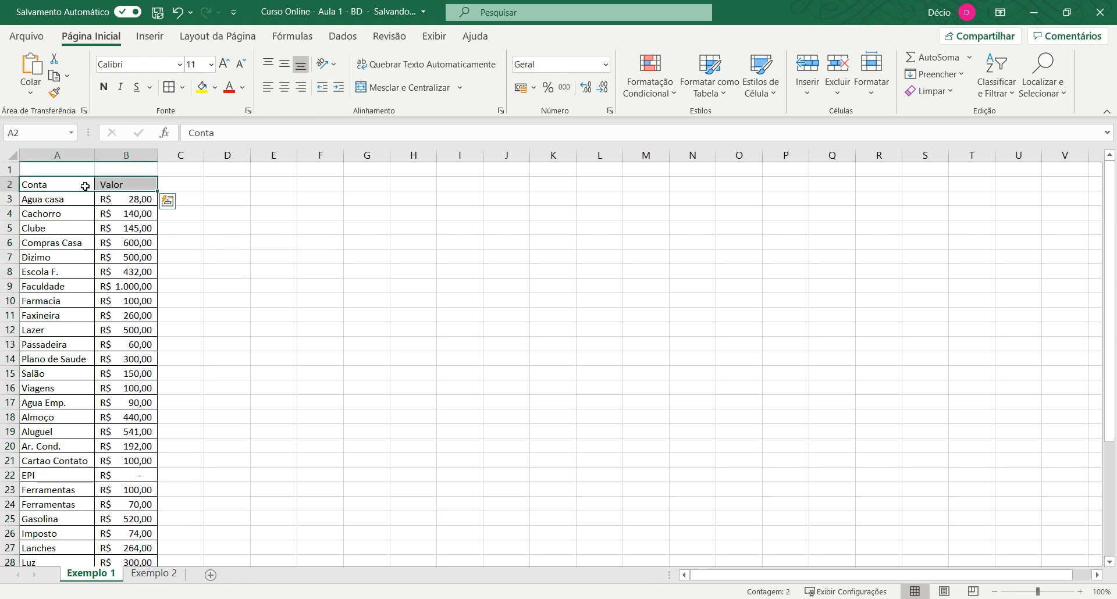
left_click(104, 88)
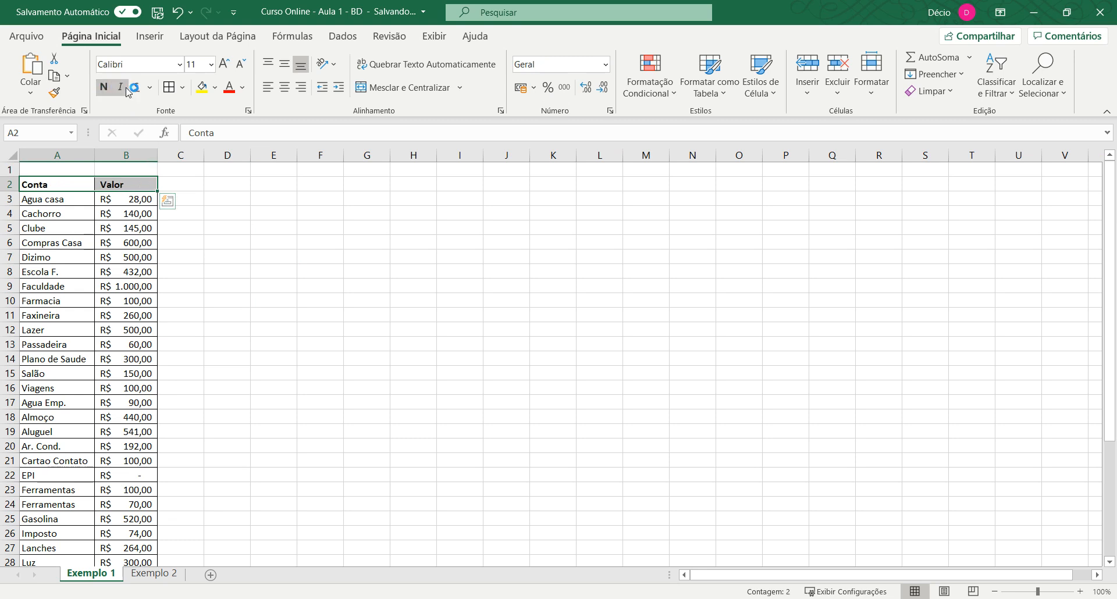
left_click(214, 87)
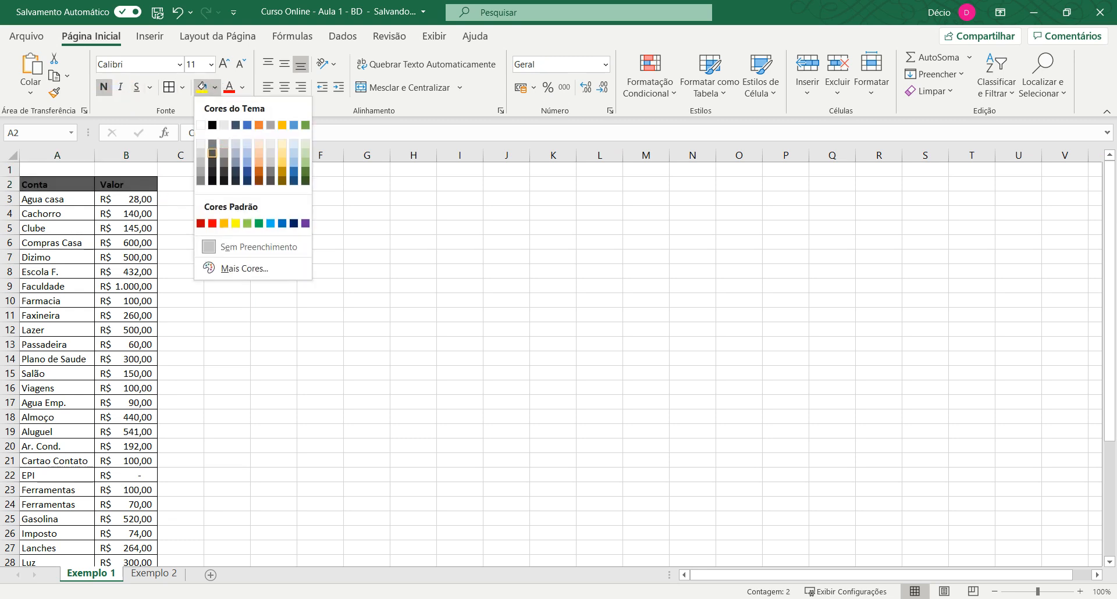
left_click(201, 153)
left_click(284, 87)
left_click(214, 314)
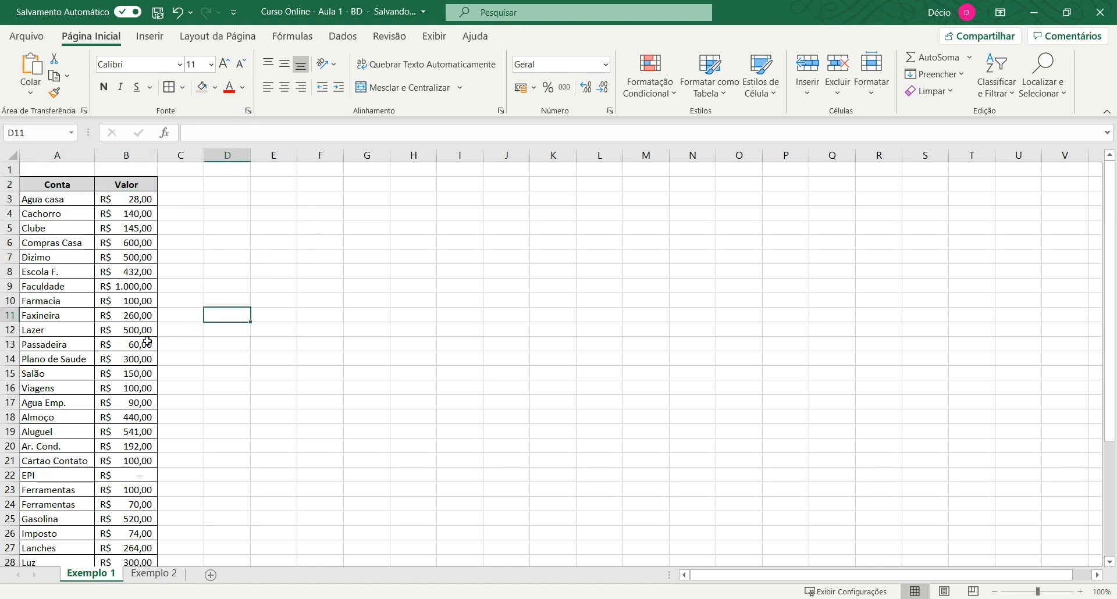
- Inspect the Valor column's entries in the accounting format, including the EPI row's value
left_click(137, 155)
left_click(141, 474)
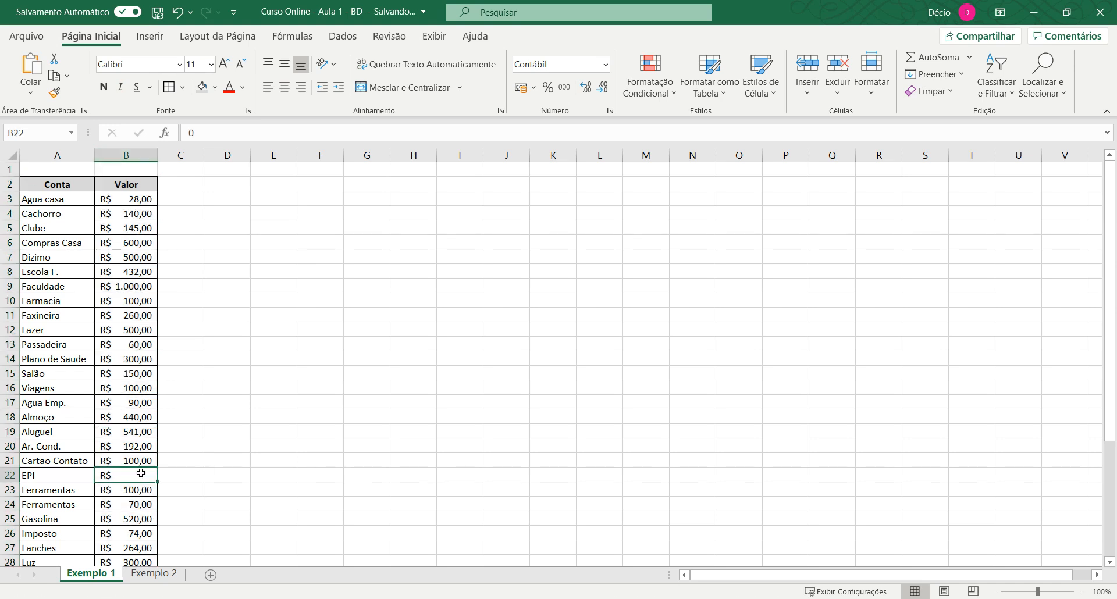
scroll(141, 473, "down", 3)
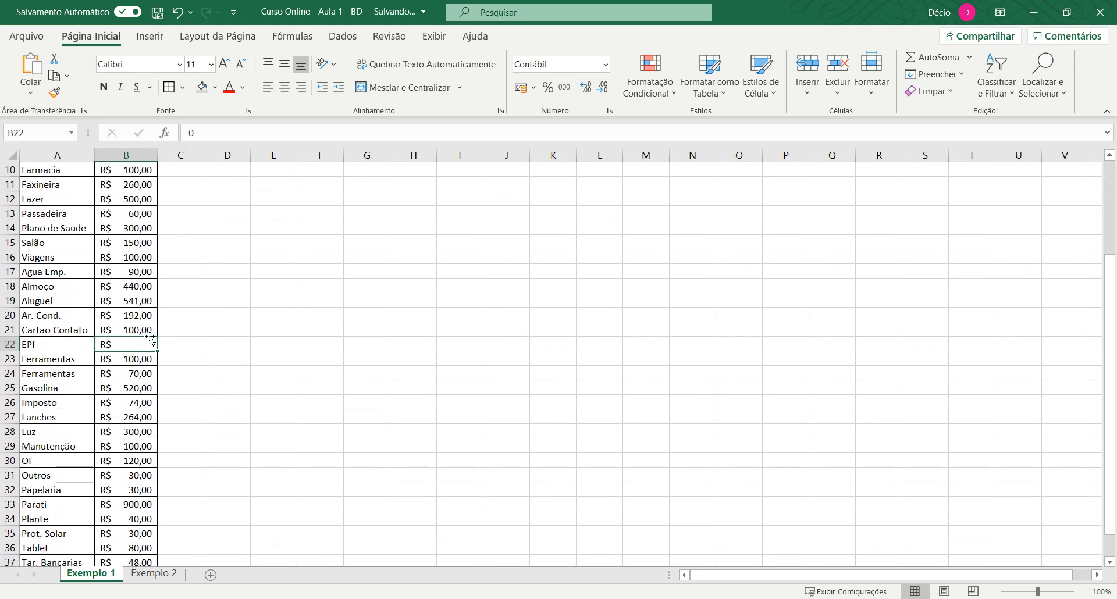
scroll(150, 340, "down", 2)
scroll(155, 456, "up", 3)
scroll(155, 455, "up", 2)
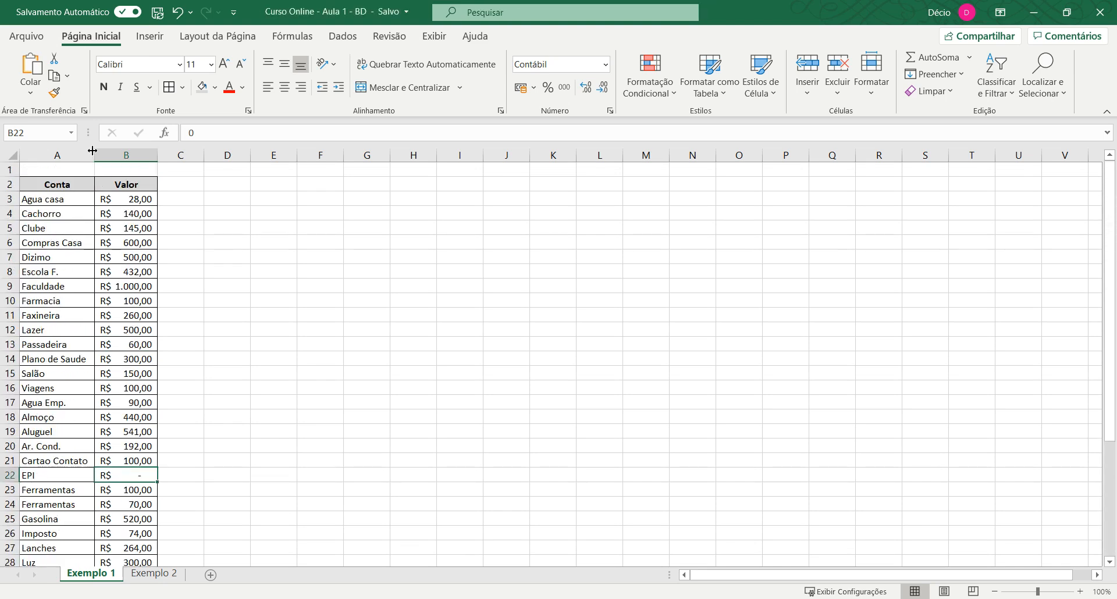
- Widen column A to give the account names more room
left_click_drag(93, 152, 121, 156)
left_click(135, 250)
scroll(159, 324, "down", 1)
scroll(159, 325, "down", 5)
scroll(165, 477, "up", 5)
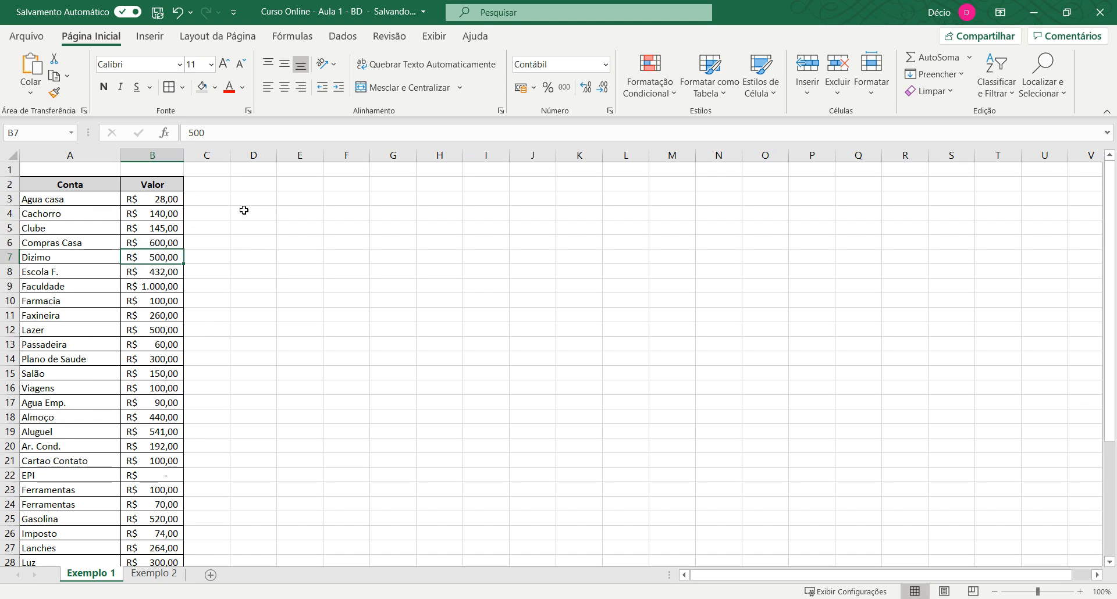
- Add a third column header reading "Tipo" in cell C2
left_click(222, 186)
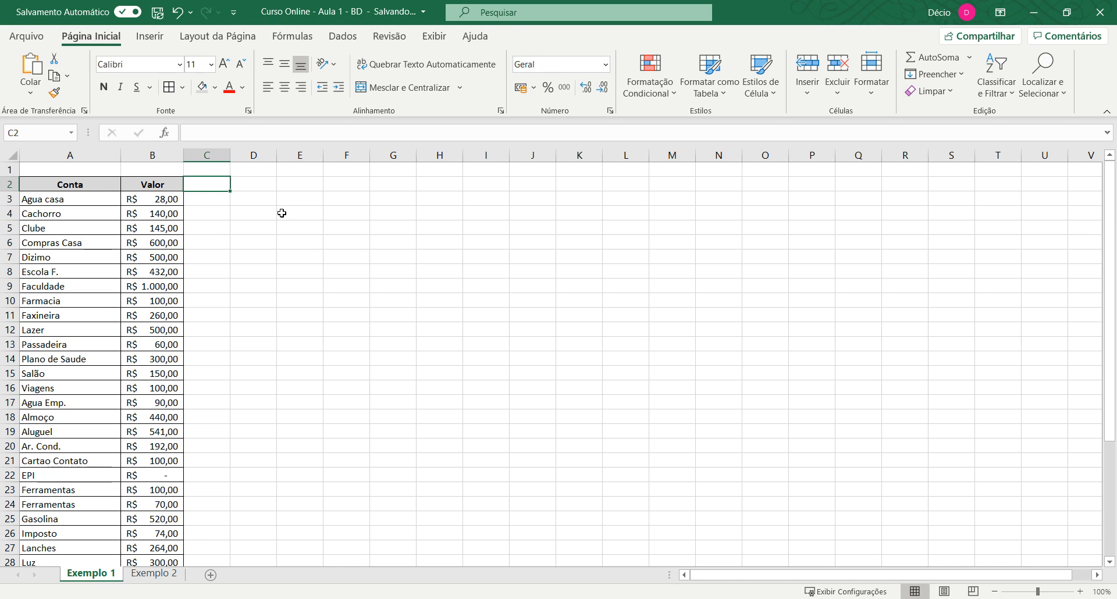
type("Tipo")
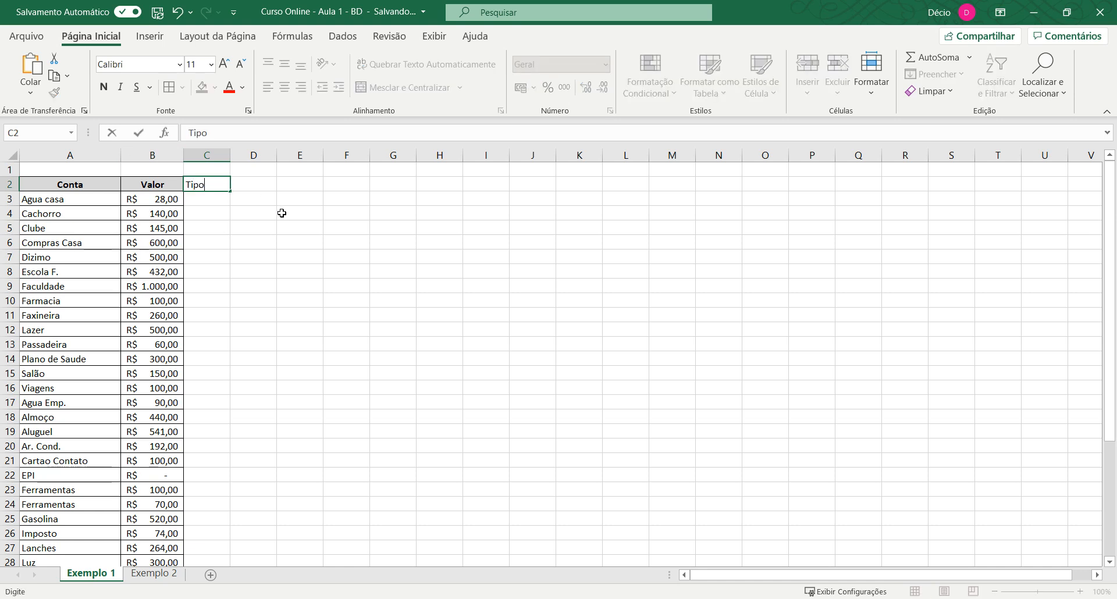
key("Return")
key("Up")
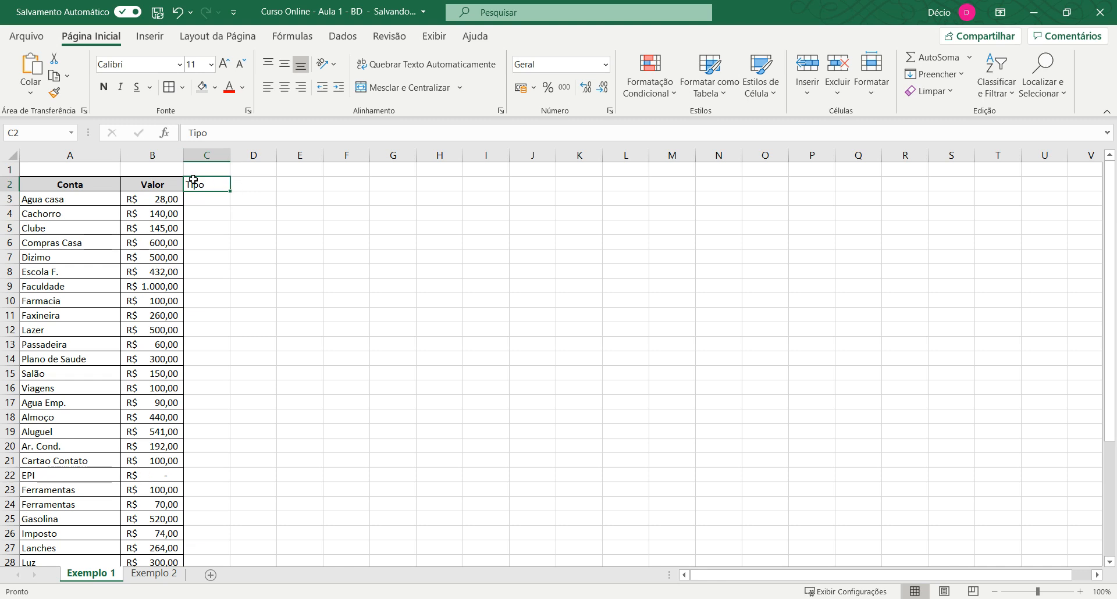
- Copy the formatting of the Valor header in B2 onto the Tipo header in C2 with Format Painter
left_click(207, 198)
left_click(204, 187)
left_click(175, 184)
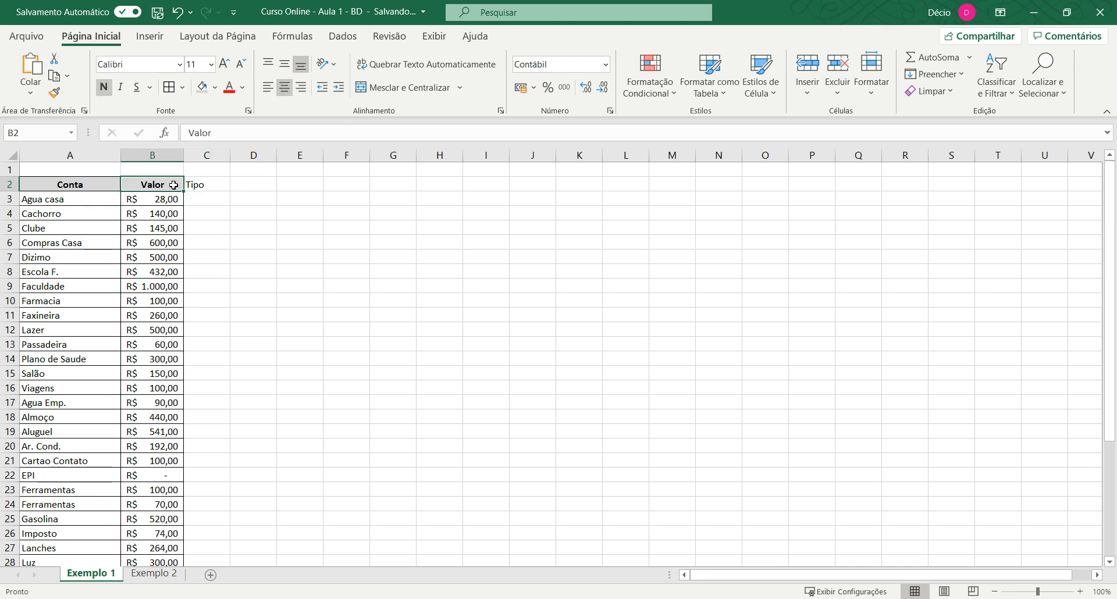
left_click(54, 93)
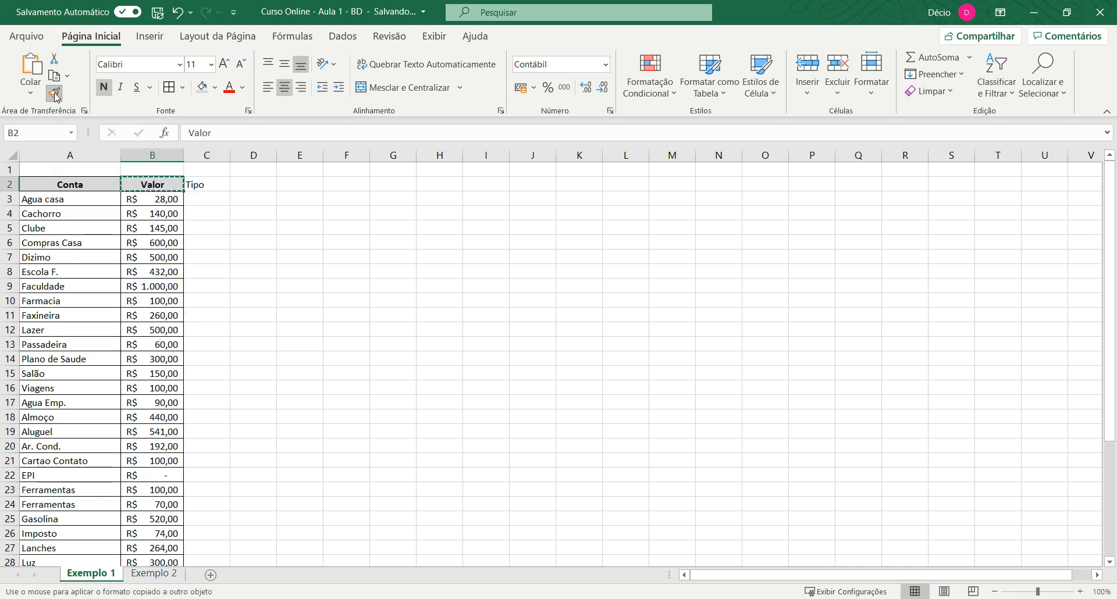
left_click(208, 185)
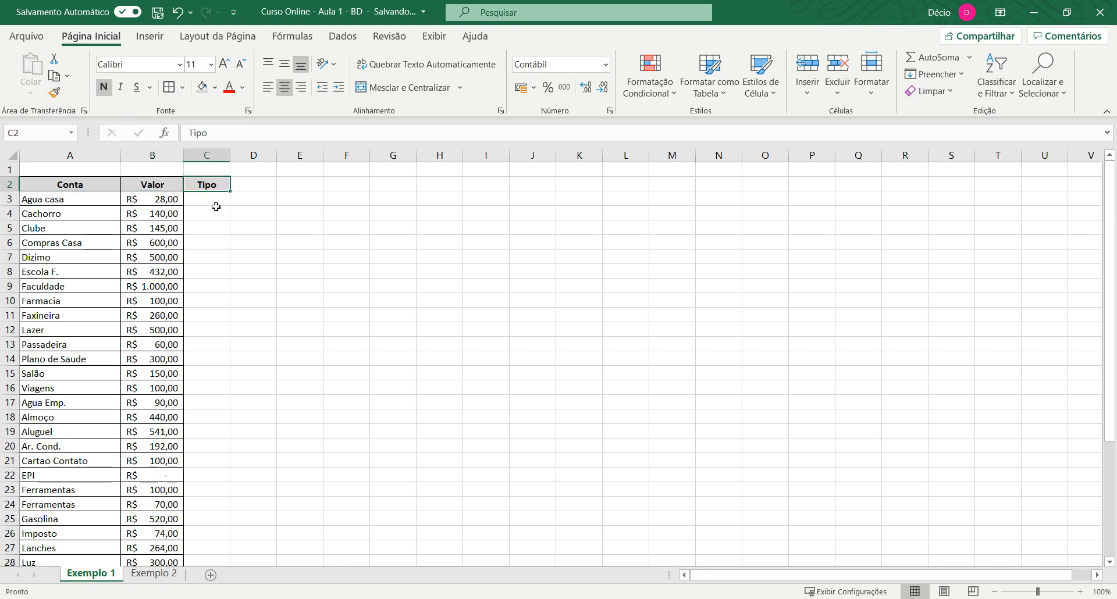
- Widen column C to give the Tipo entries more room
scroll(229, 416, "down", 5)
scroll(227, 420, "up", 5)
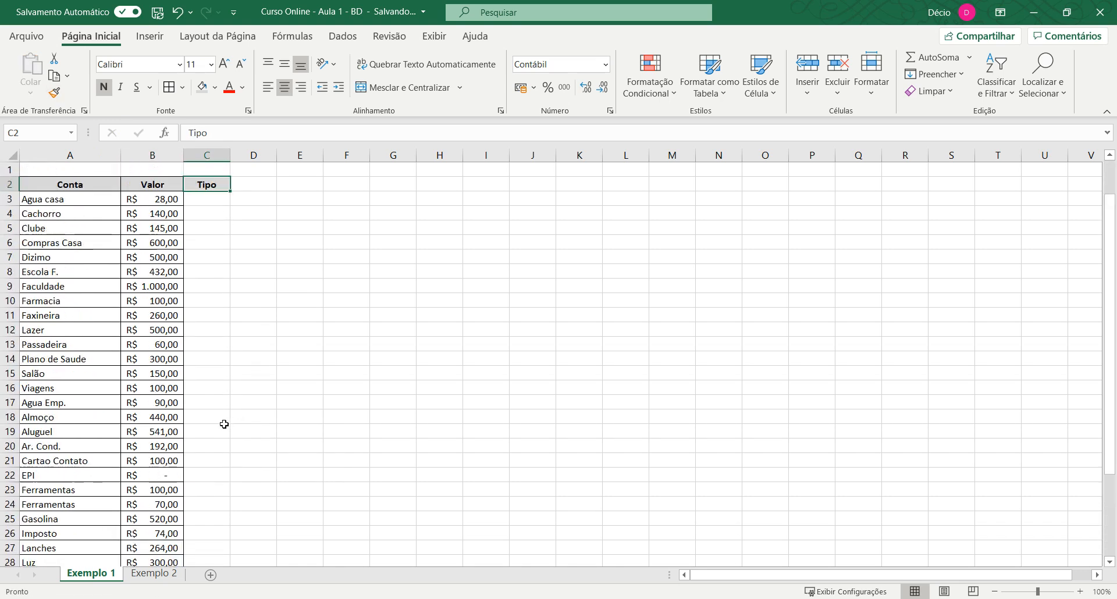
left_click(210, 199)
left_click_drag(231, 154, 288, 154)
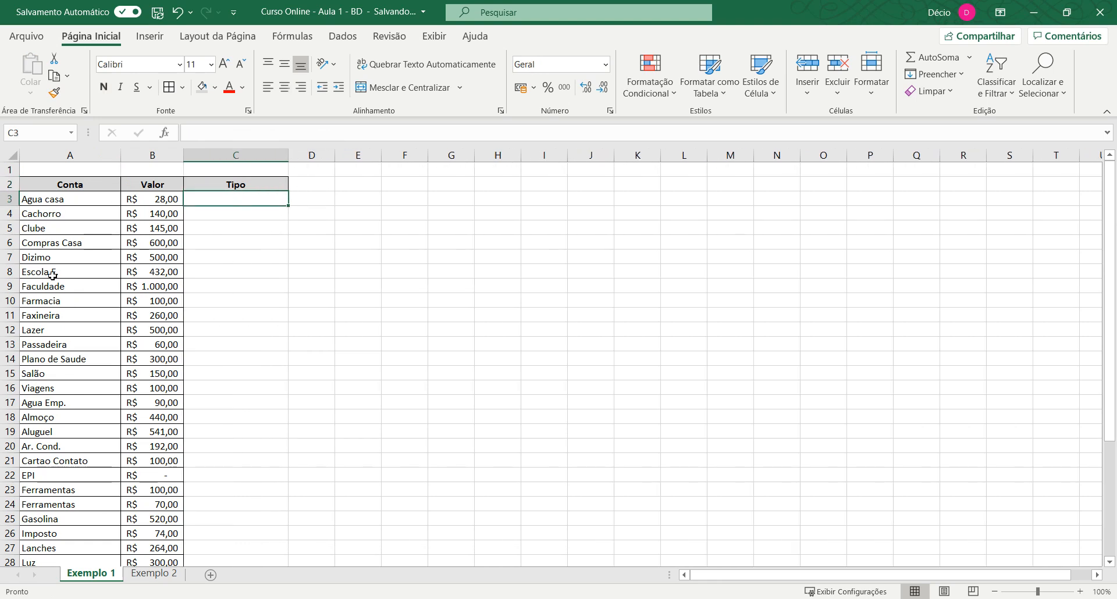
- Enter "Casa" as the Tipo of the Agua casa account in cell C3
scroll(75, 360, "down", 4)
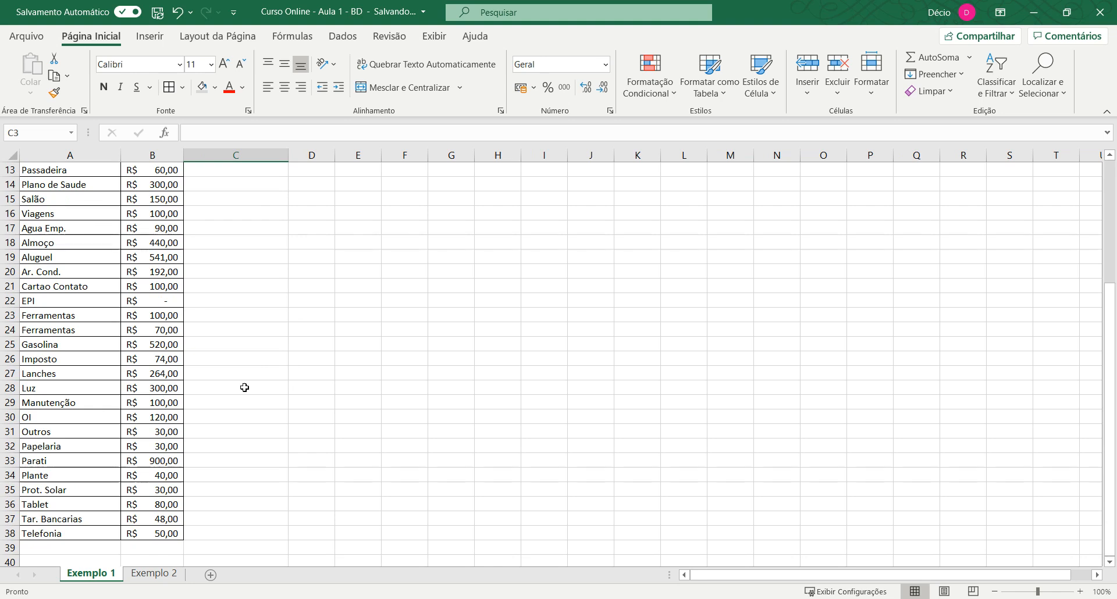
scroll(245, 344, "up", 4)
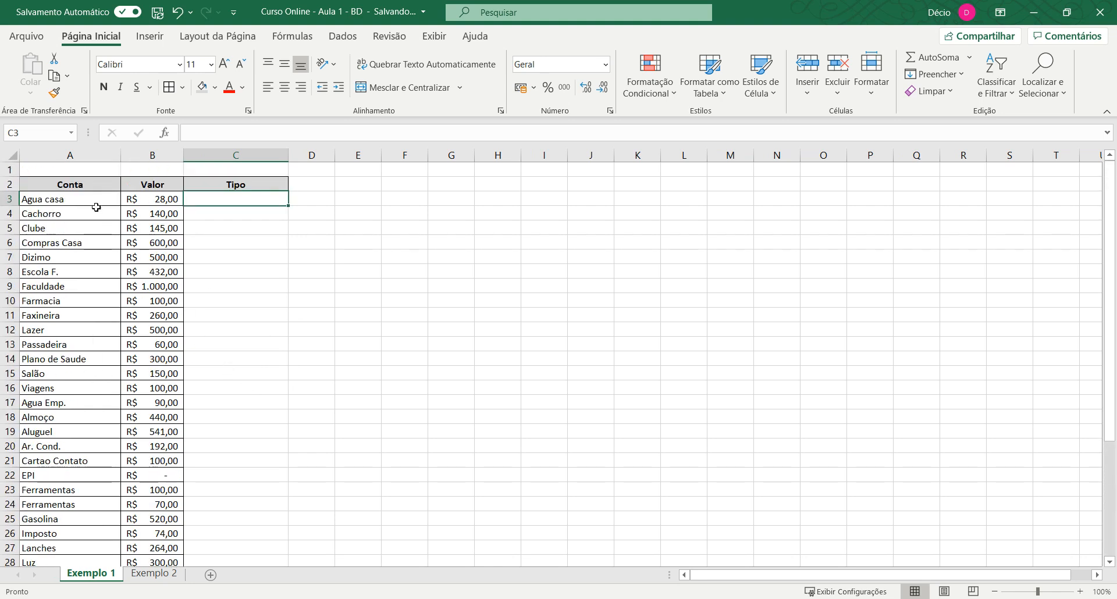
type("Casa")
key("Return")
- Copy the Casa entry from C3 into C4 and clear the pasted cell again
key("Up")
key("ctrl+c")
key("Down")
key("ctrl+v")
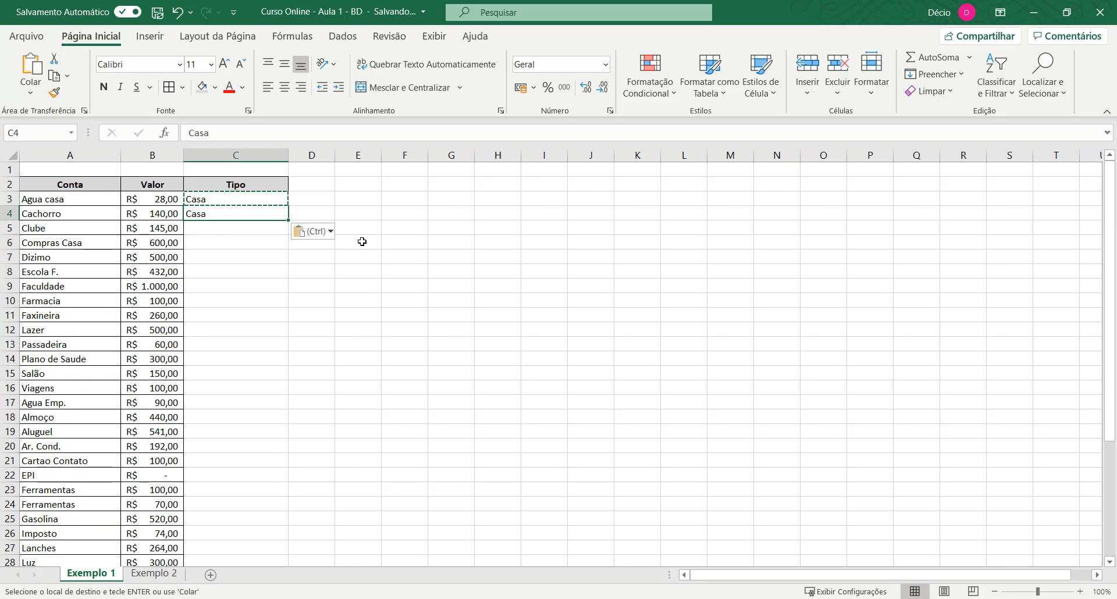
key("Delete")
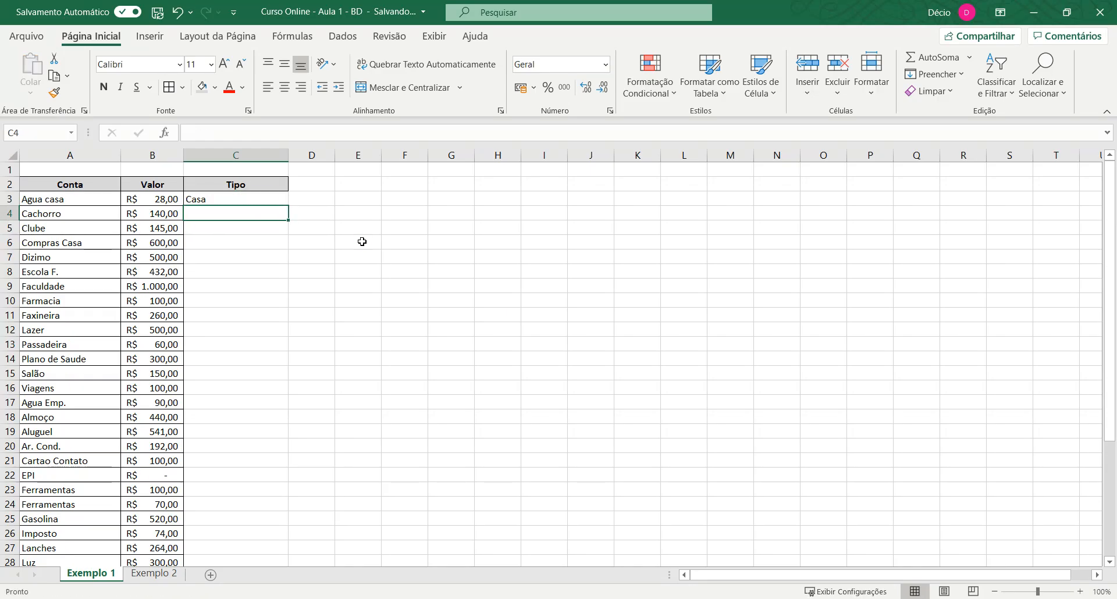
- Fill "Casa" down one row at a time from C4 to C10, covering the Cachorro to Farmacia accounts
key("ctrl+d")
key("Down")
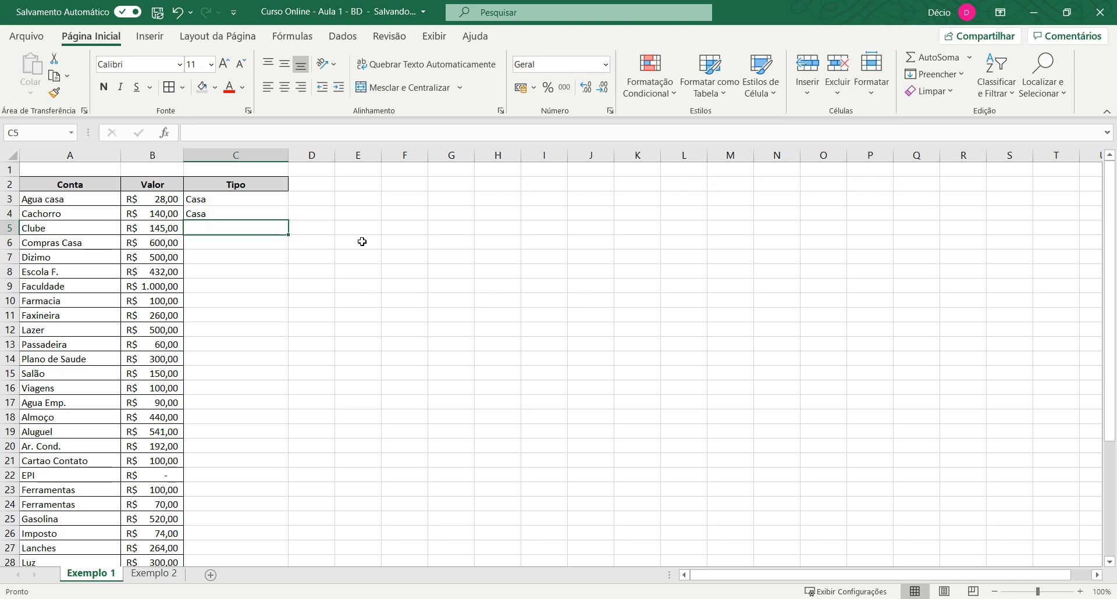
key("ctrl+d")
key("Down")
key("ctrl+d")
key("Down")
key("ctrl+d")
key("Down")
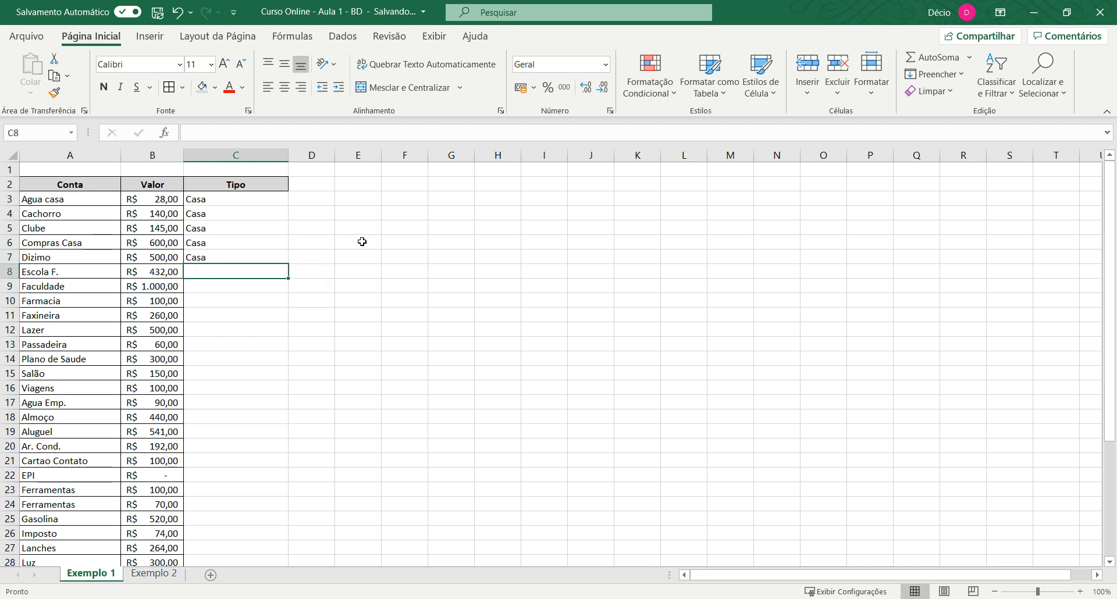
key("ctrl+d")
key("Down")
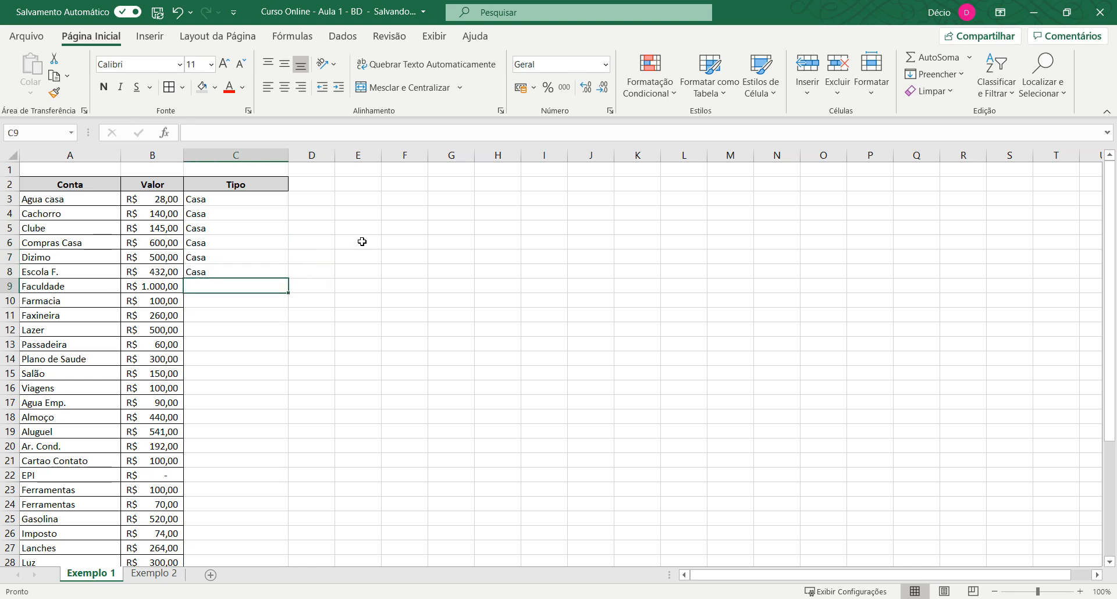
key("ctrl+d")
key("Down")
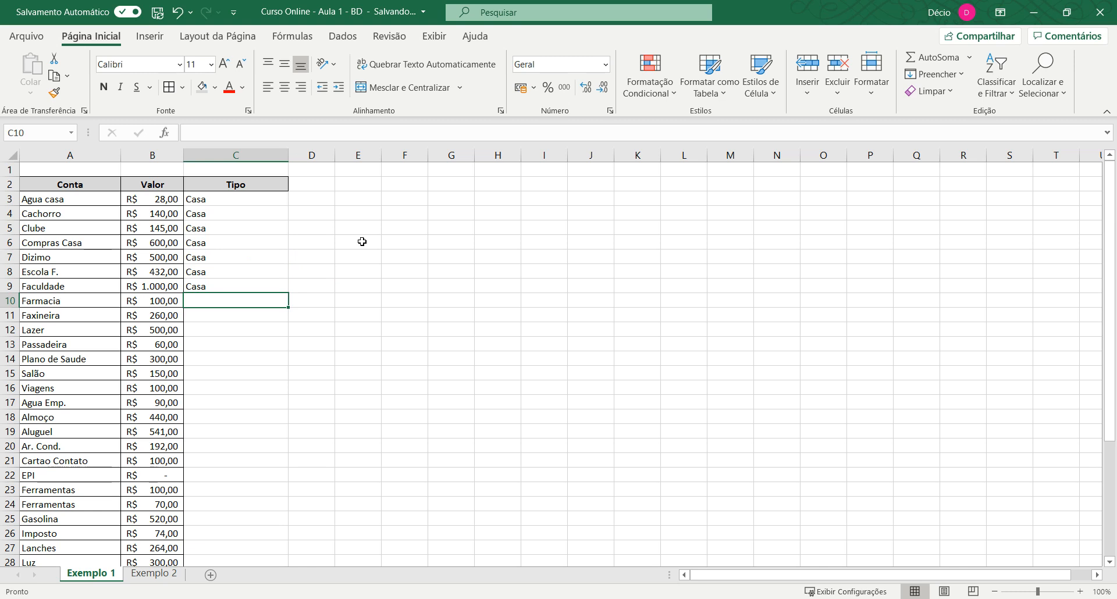
key("ctrl+d")
key("Down")
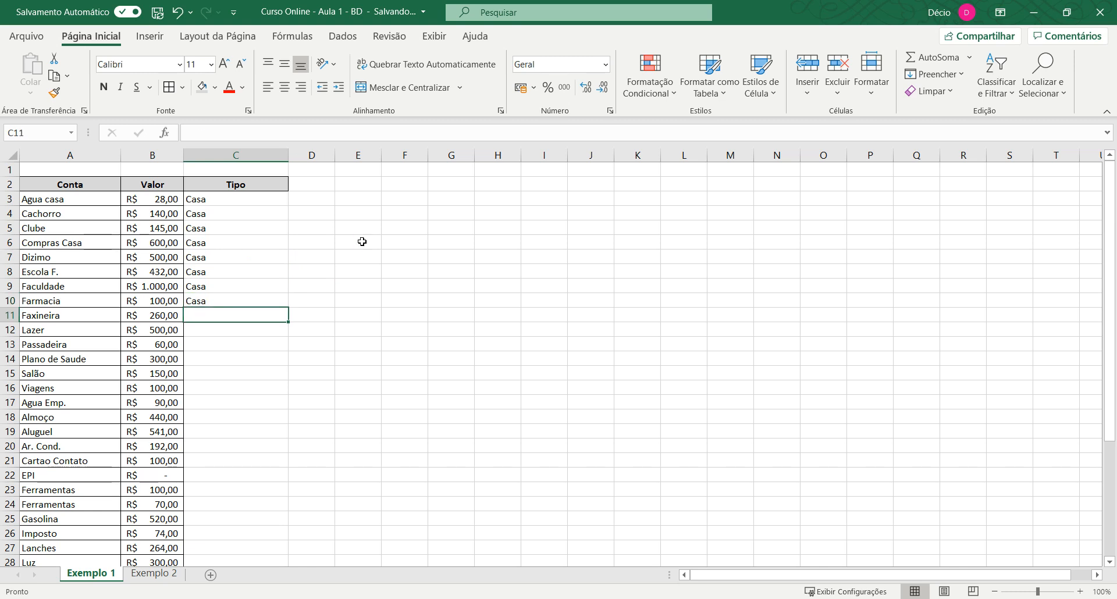
- Set the Tipo in C11:C15 to Empresa for Faxineira and Plano de Saude, and Casa for Lazer, Passadeira and Salão
type("Empre")
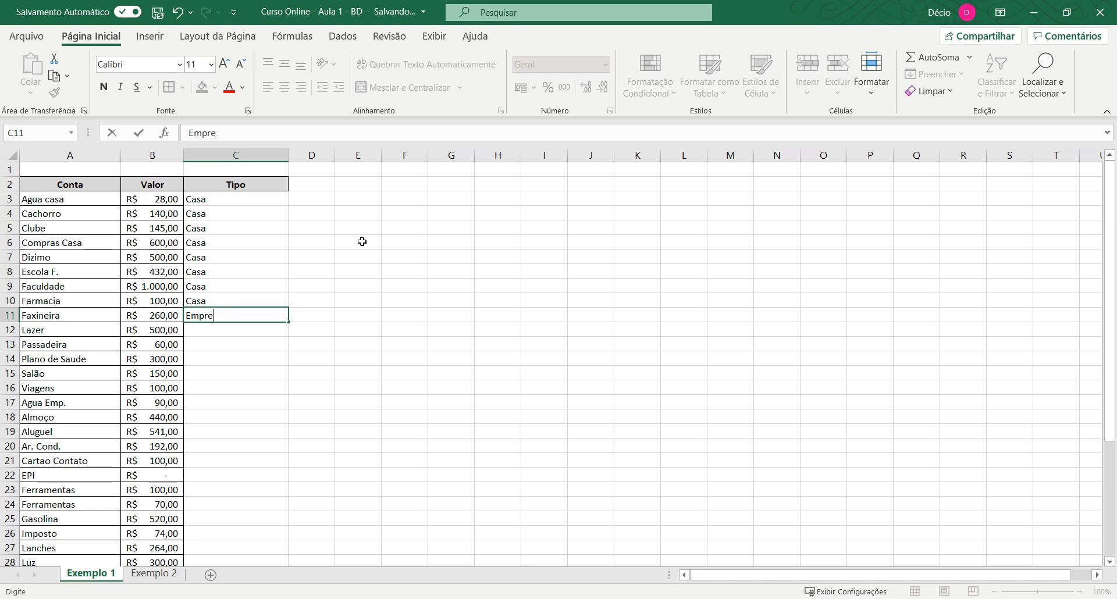
type("sa")
key("Return")
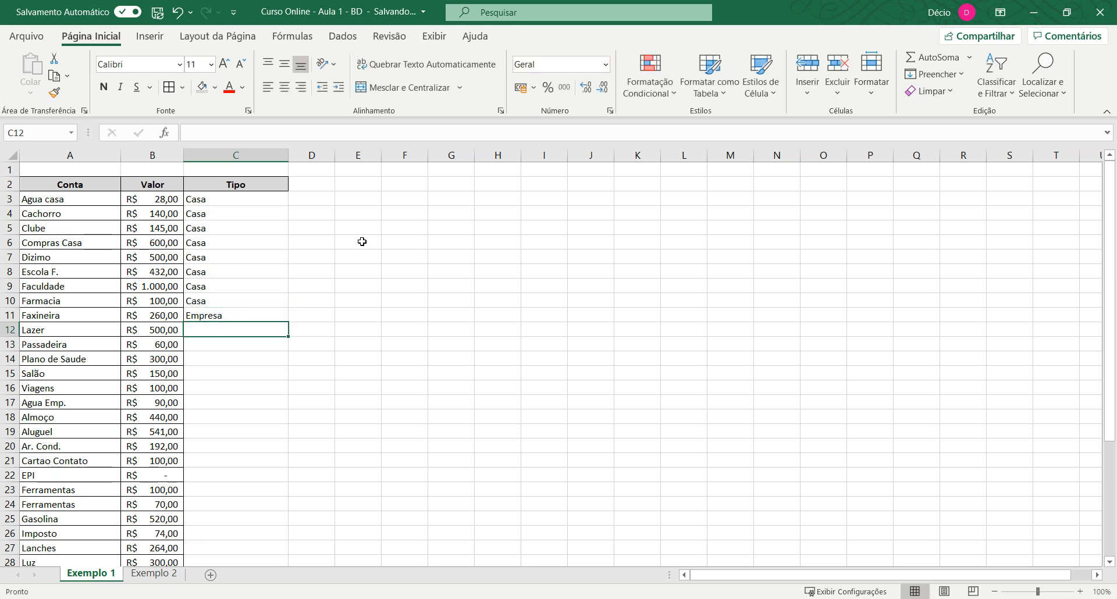
type("Casa")
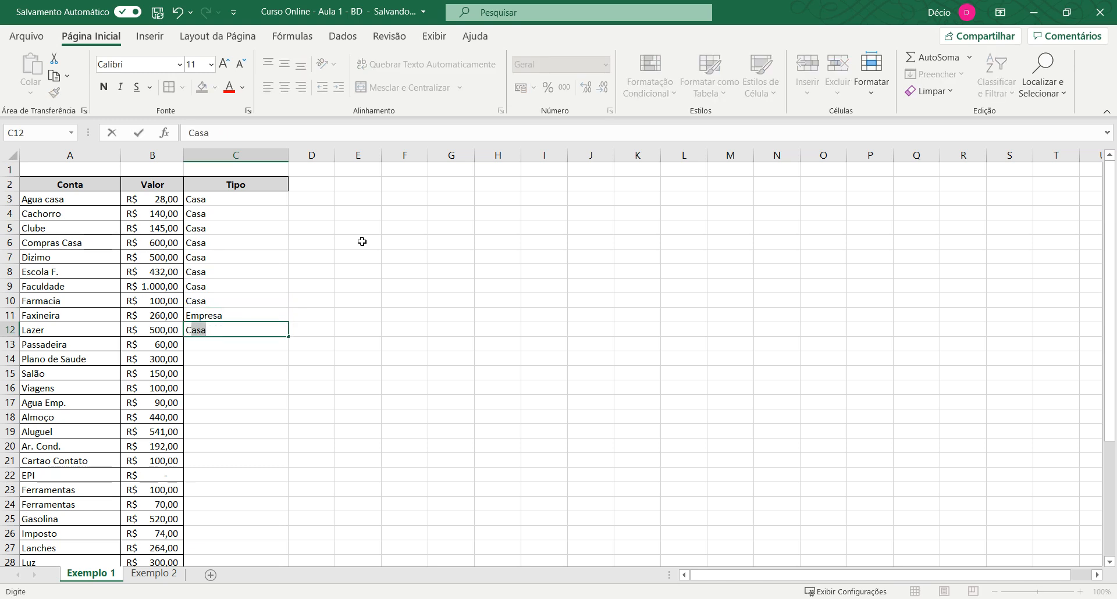
key("Return")
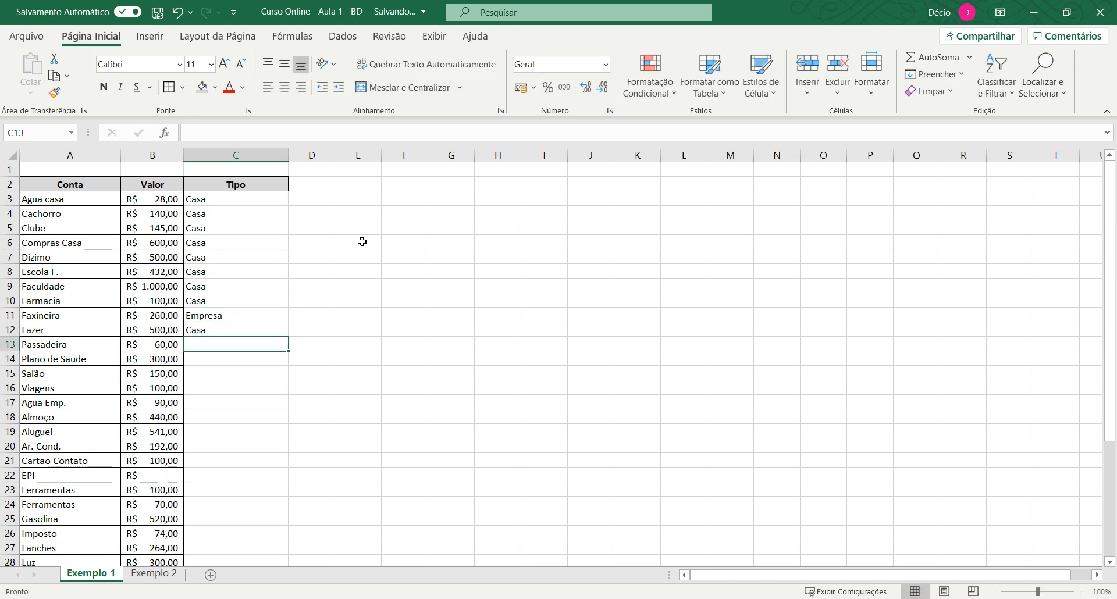
type("Casa")
key("Return")
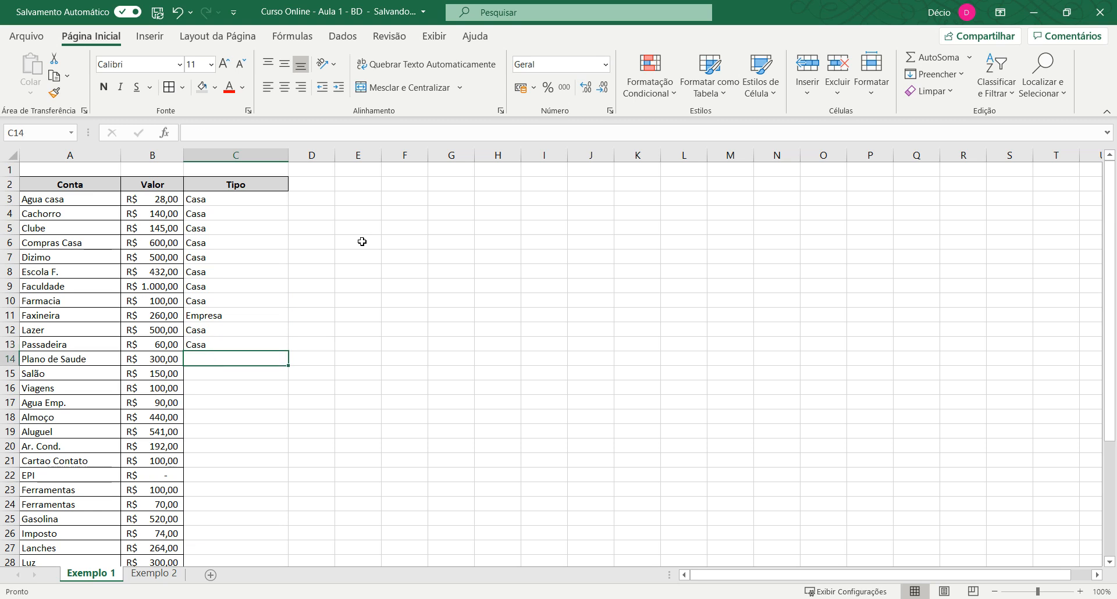
type("E")
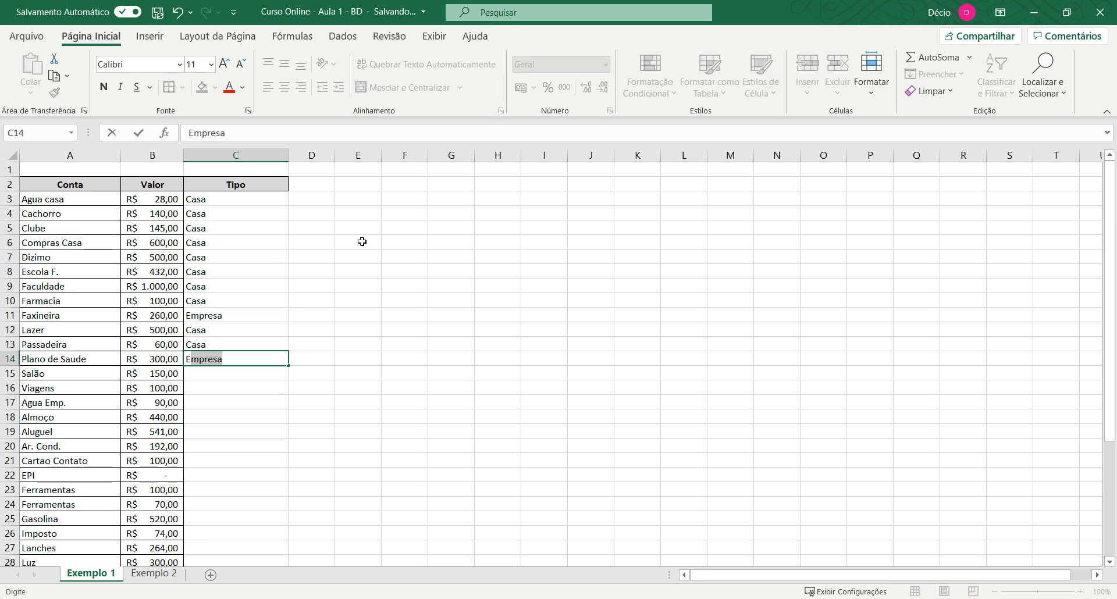
key("Return")
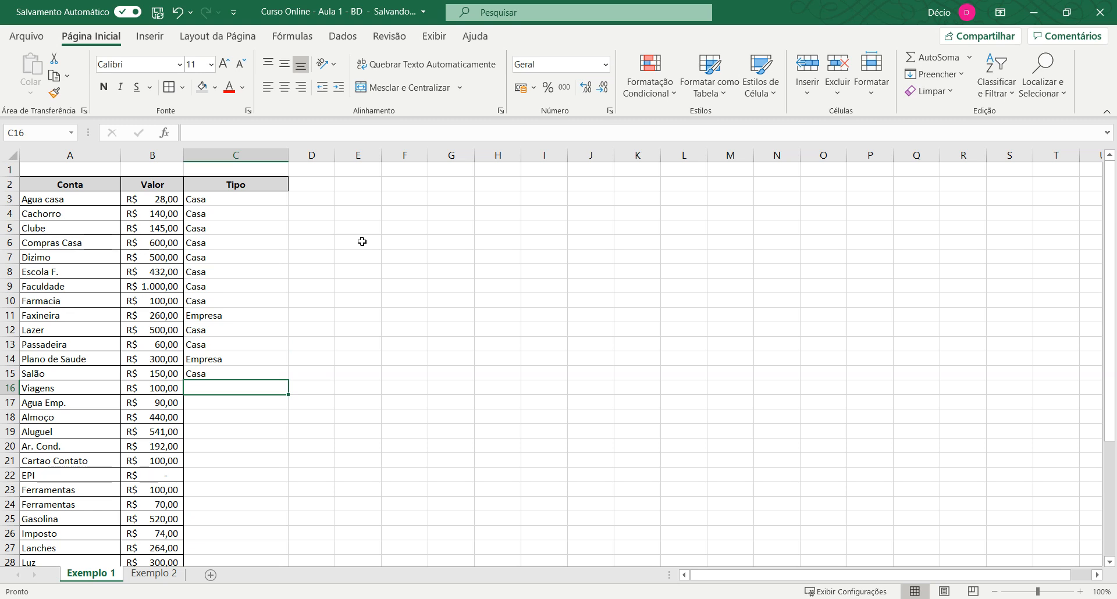
- Enter "Empresa" as the Tipo in C16:C20, for the Viagens to Ar. Cond. accounts
type("Empresa")
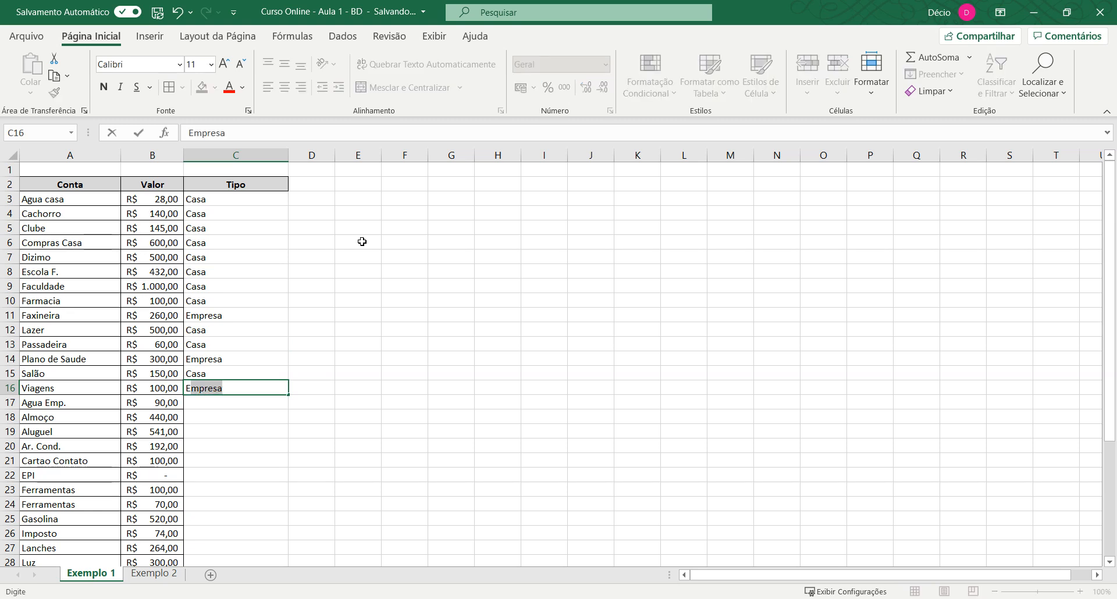
key("Return")
type("E")
key("Return")
type("E")
key("Return")
type("E")
key("Return")
key("ctrl+d")
key("Return")
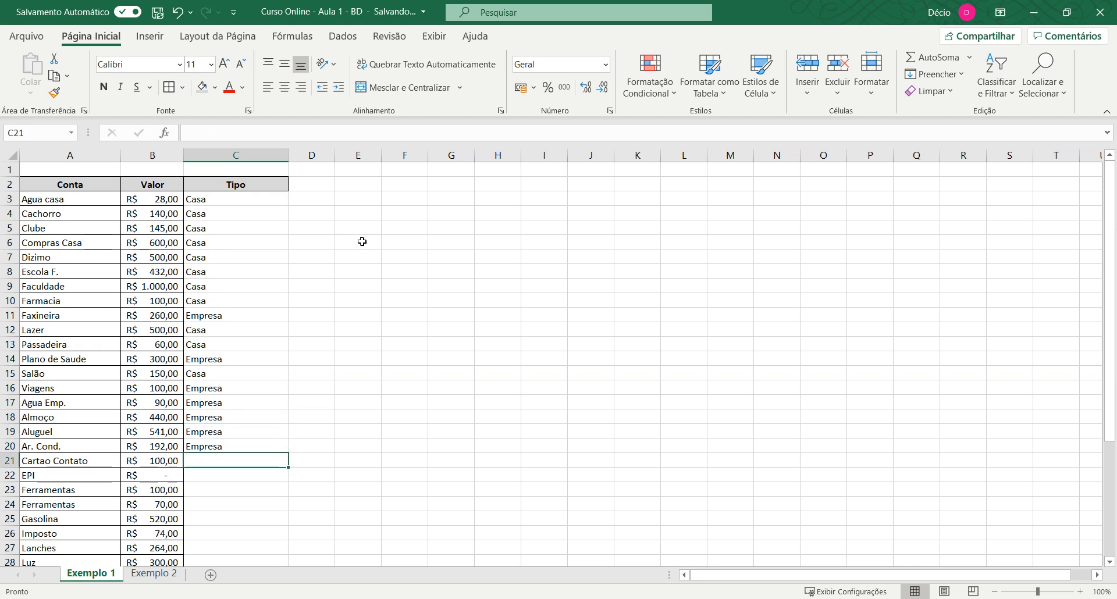
- Enter "Empresa" in C21 and fill it down to C26, covering the Cartao Contato to Imposto accounts
type("E")
key("Return")
key("ctrl+d")
key("Return")
key("ctrl+d")
key("Return")
key("ctrl+d")
key("Return")
key("ctrl+d")
key("Return")
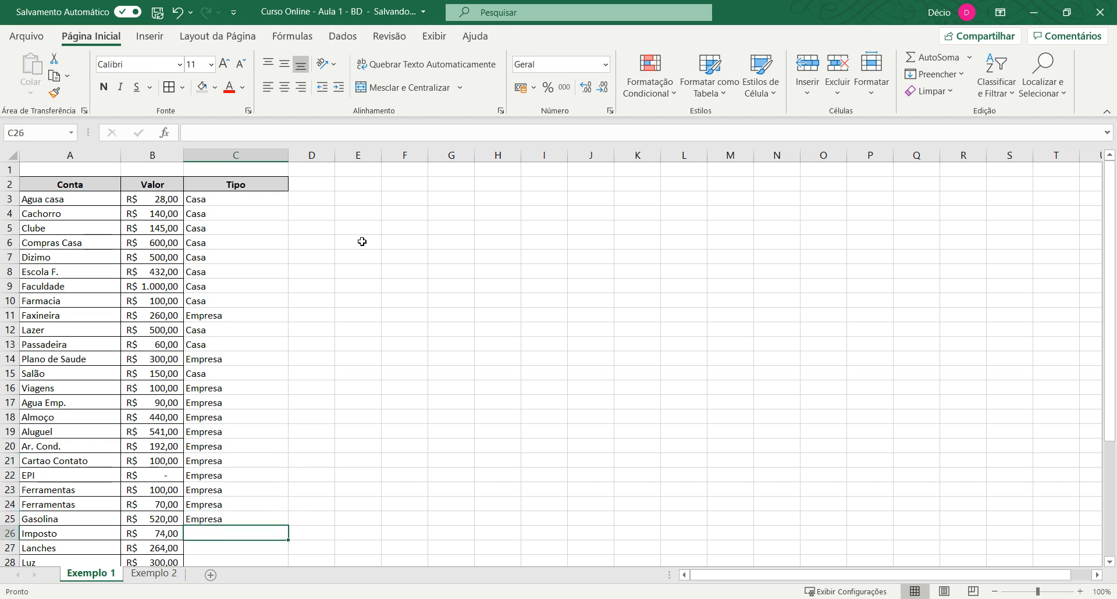
key("Return")
scroll(362, 241, "down", 2)
key("Up")
key("ctrl+d")
key("Return")
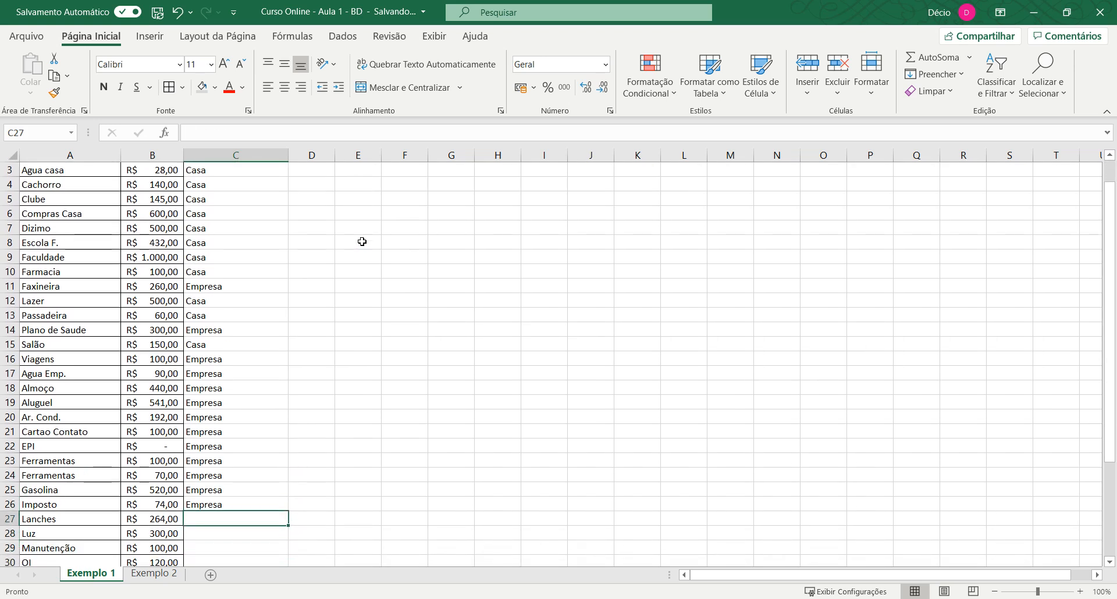
- Set the Tipo to Casa for Lanches in C27 and Empresa for Luz and Manutenção in C28:C29
type("C")
key("Return")
key("Down")
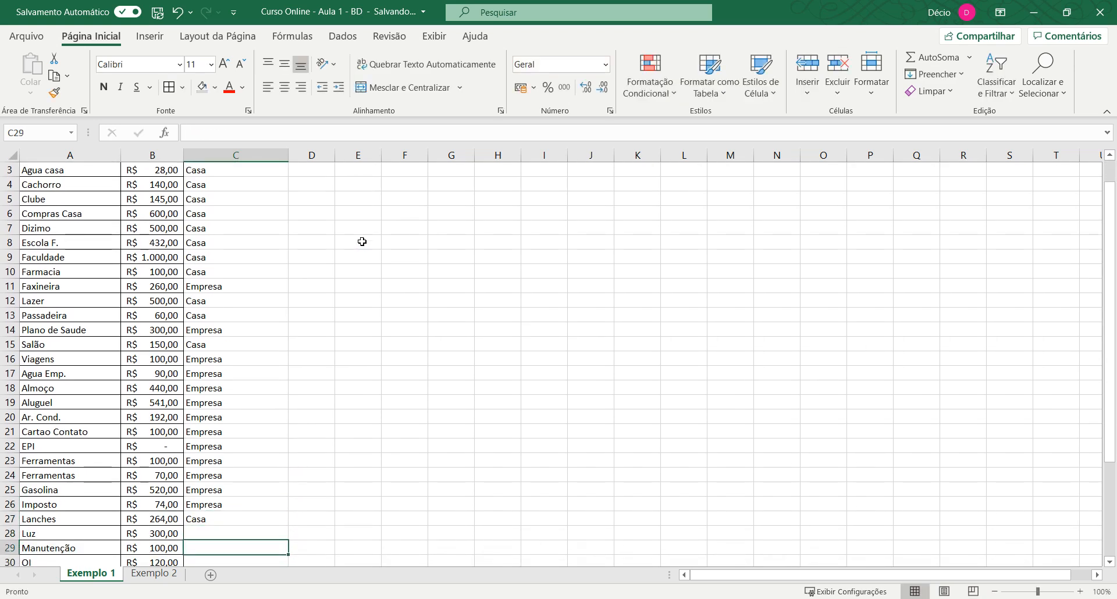
scroll(362, 241, "down", 2)
key("Up")
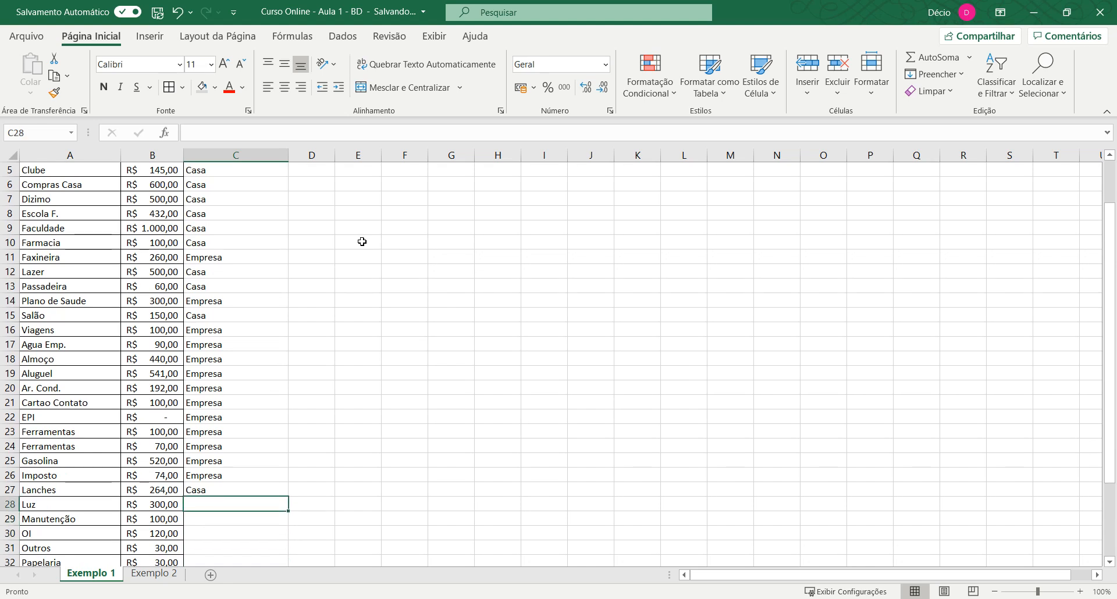
type("Empresa")
key("Return")
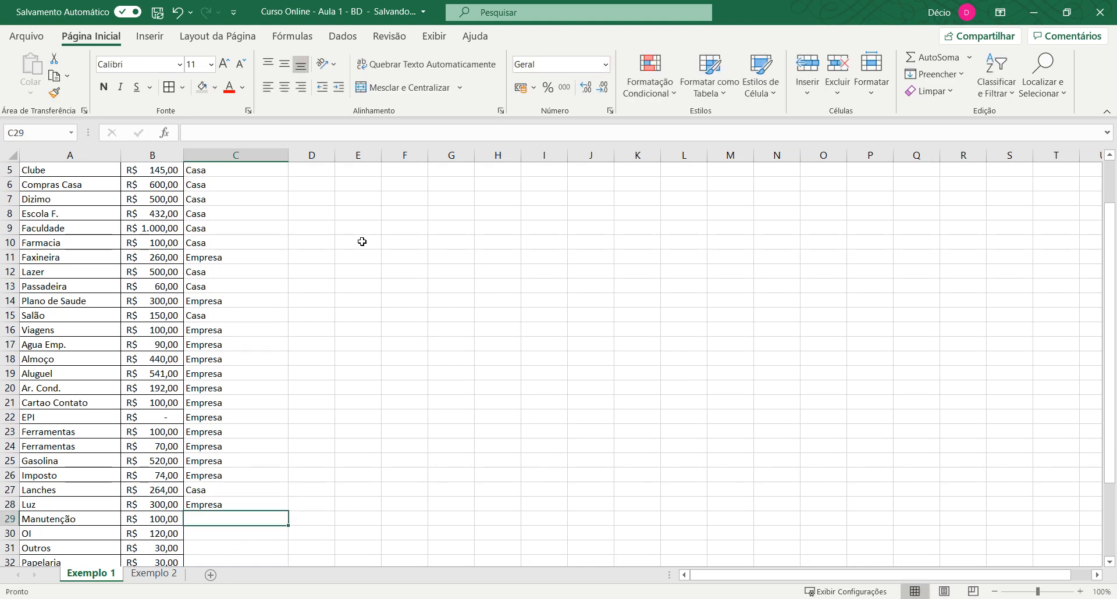
type("Empresa")
key("Return")
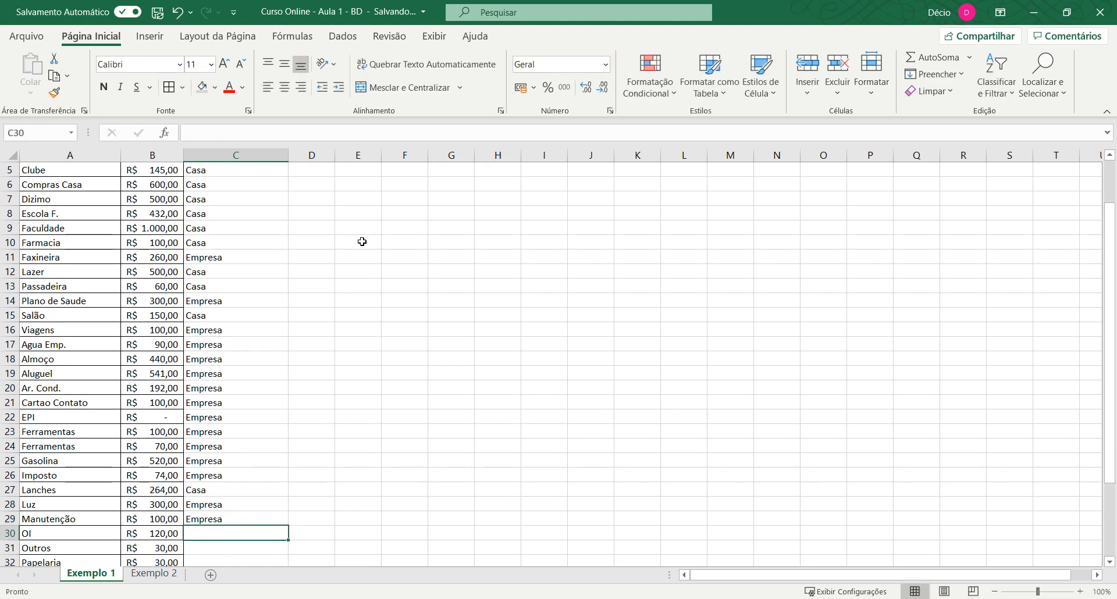
- Set the Tipo in C30:C33 to Empresa for OI, Papelaria and Parati, and Casa for Outros
type("Empresa")
scroll(362, 242, "down", 1)
key("Return")
type("C")
key("Return")
type("E")
key("Return")
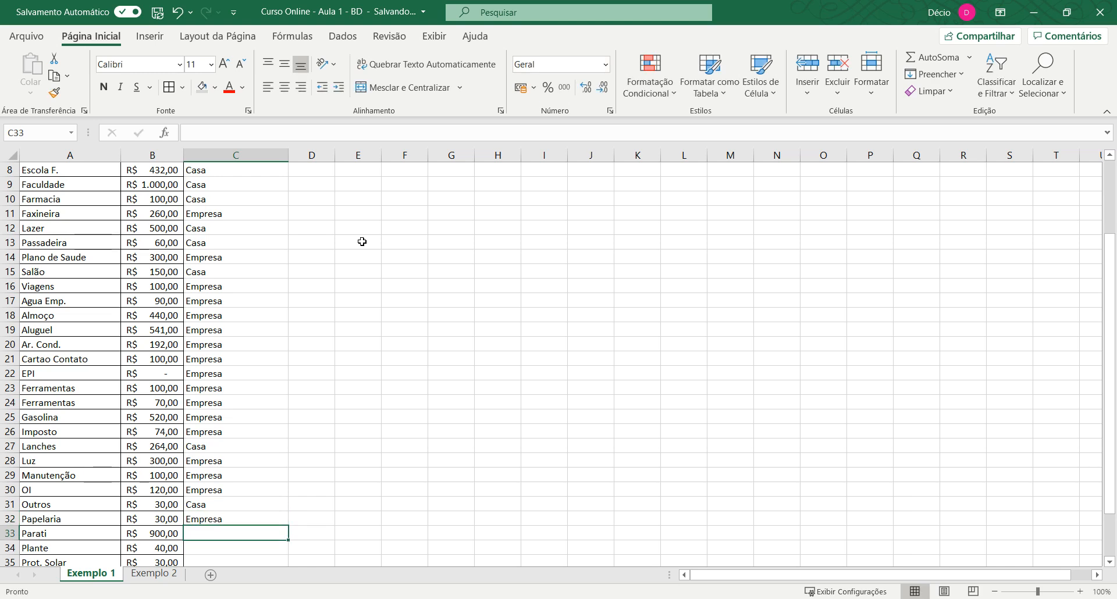
type("E")
key("Return")
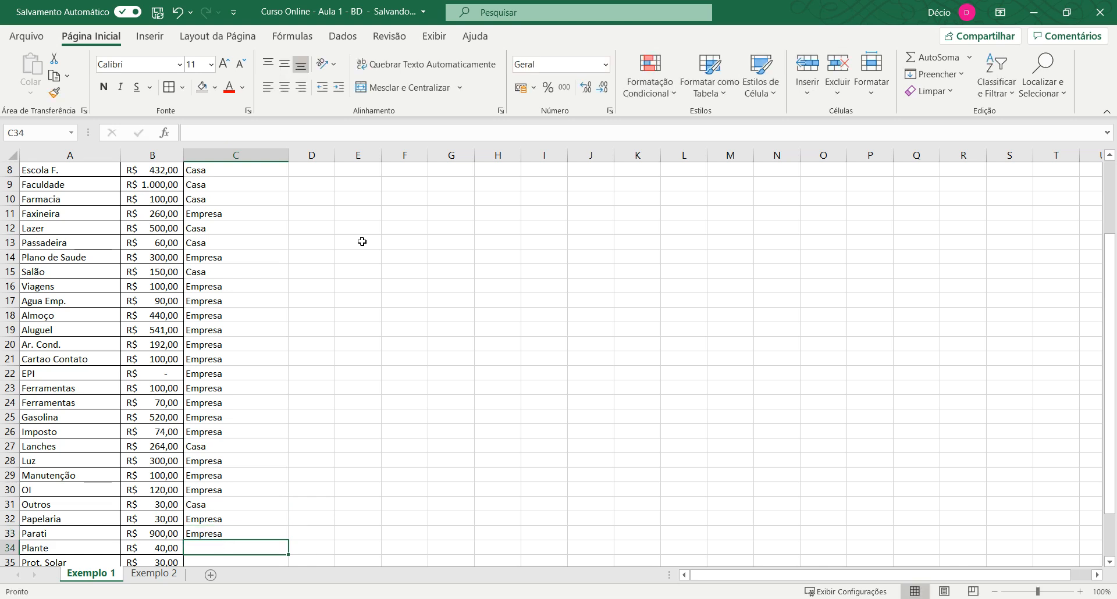
- Enter "Casa" as the Tipo of the Plante and Prot. Solar accounts in C34:C35
key("Down")
key("Up")
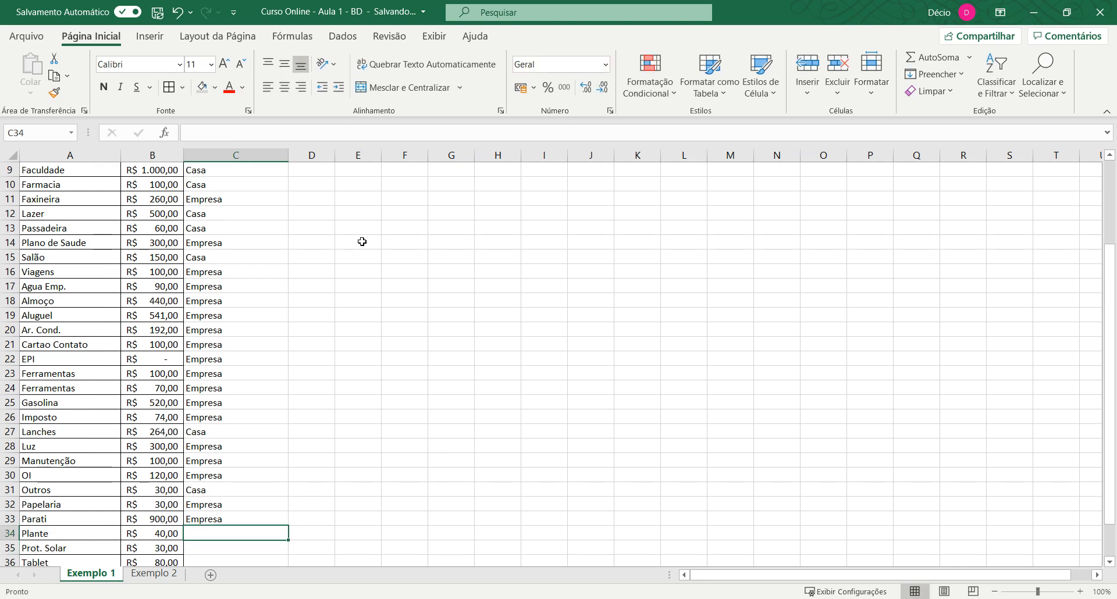
type("Casa")
key("Return")
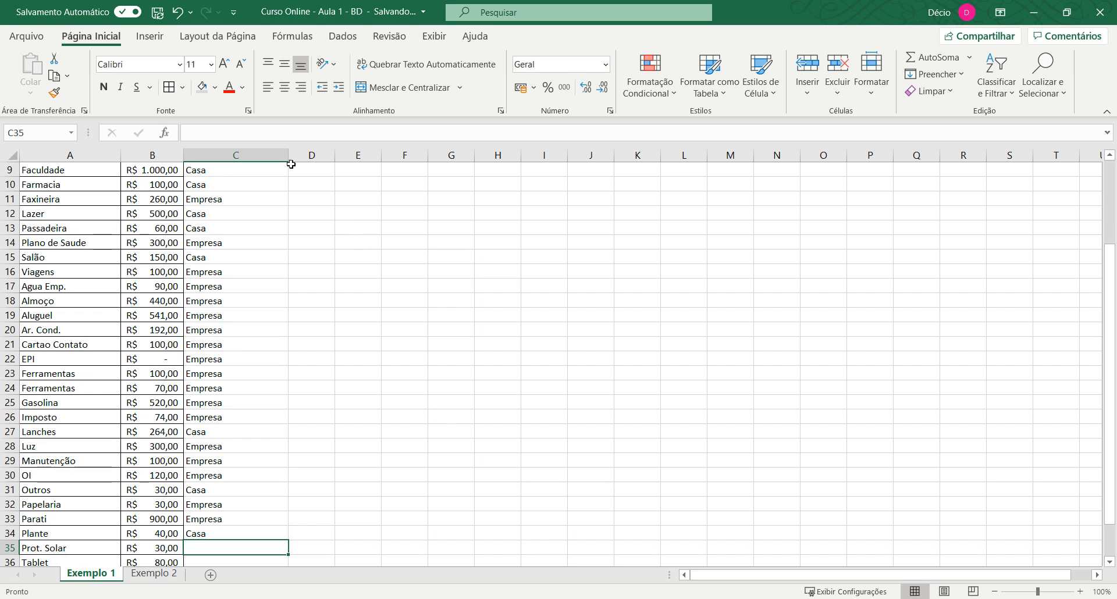
scroll(268, 320, "down", 1)
scroll(264, 331, "up", 1)
scroll(146, 438, "down", 1)
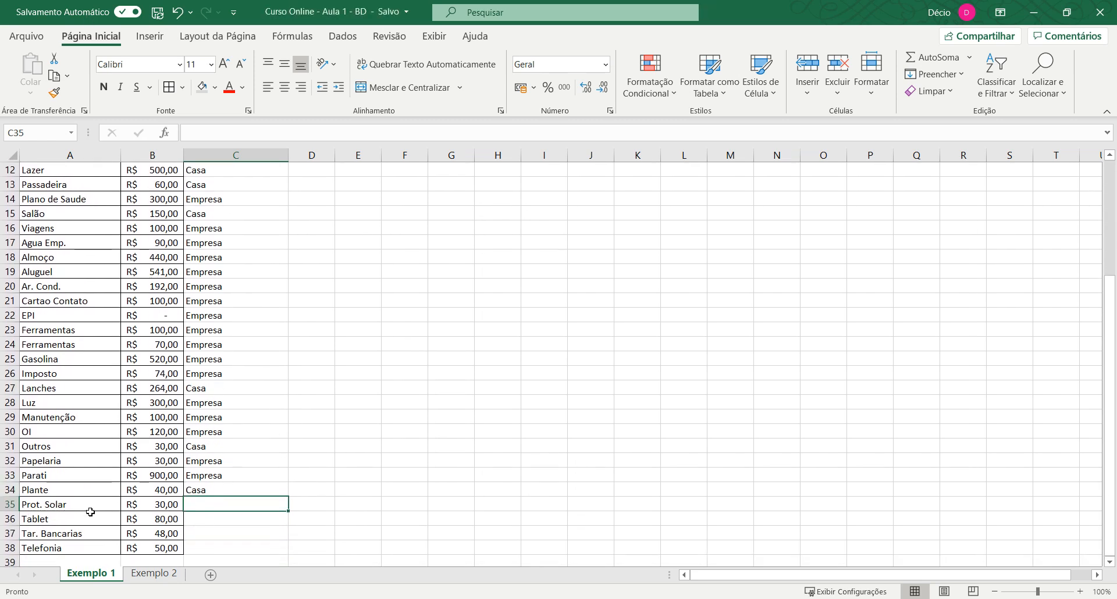
type("Casa")
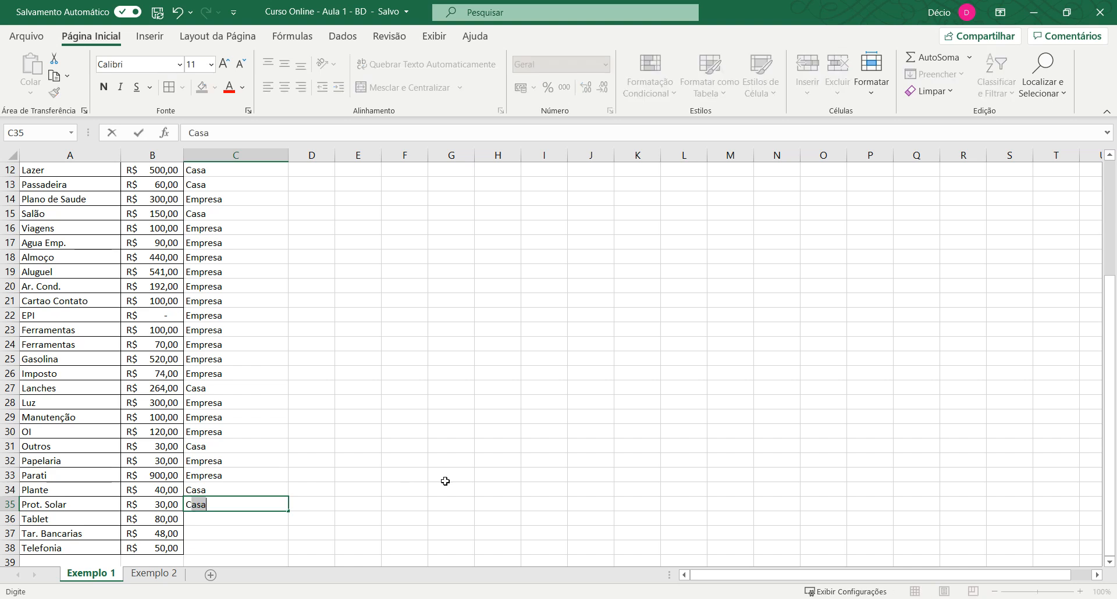
key("Return")
- Enter "Empresa" as the Tipo of the Tablet, Tar. Bancarias and Telefonia accounts in C36:C38
type("Empresa")
key("Return")
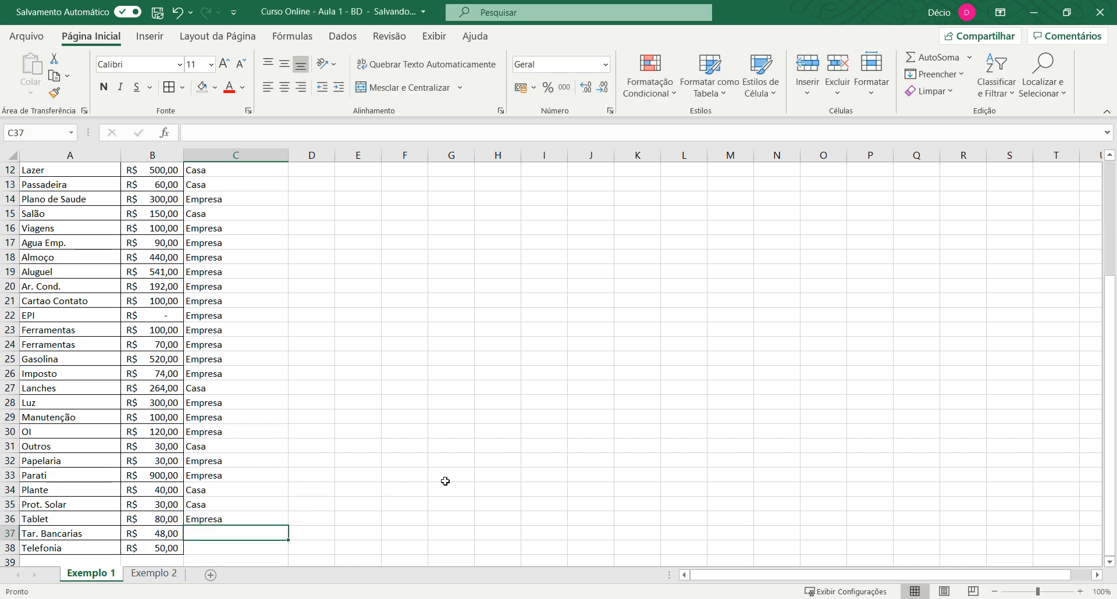
type("E")
key("Return")
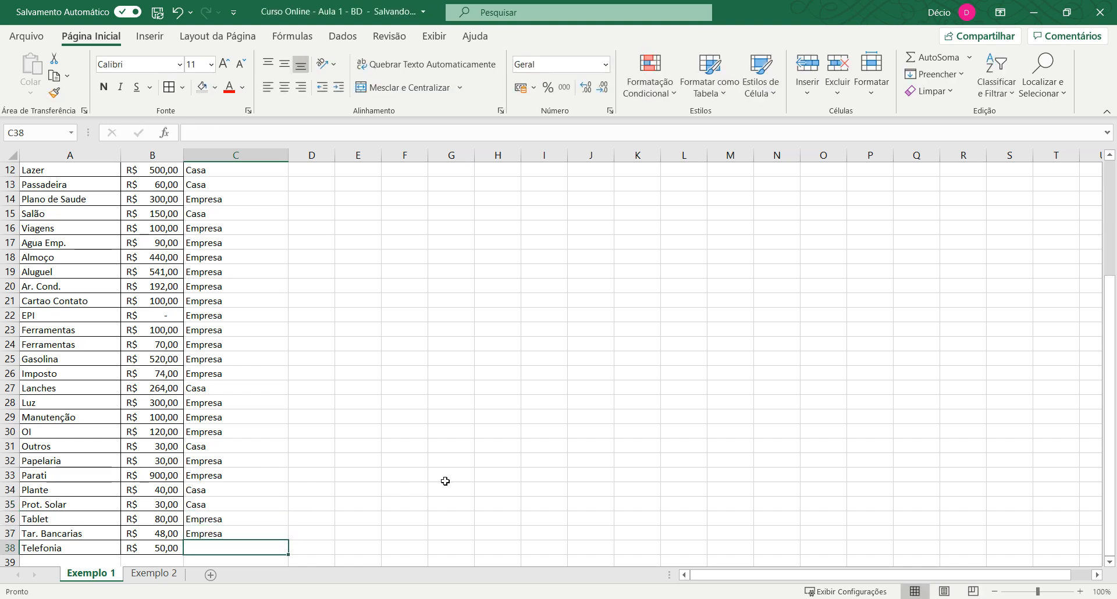
type("Empresa")
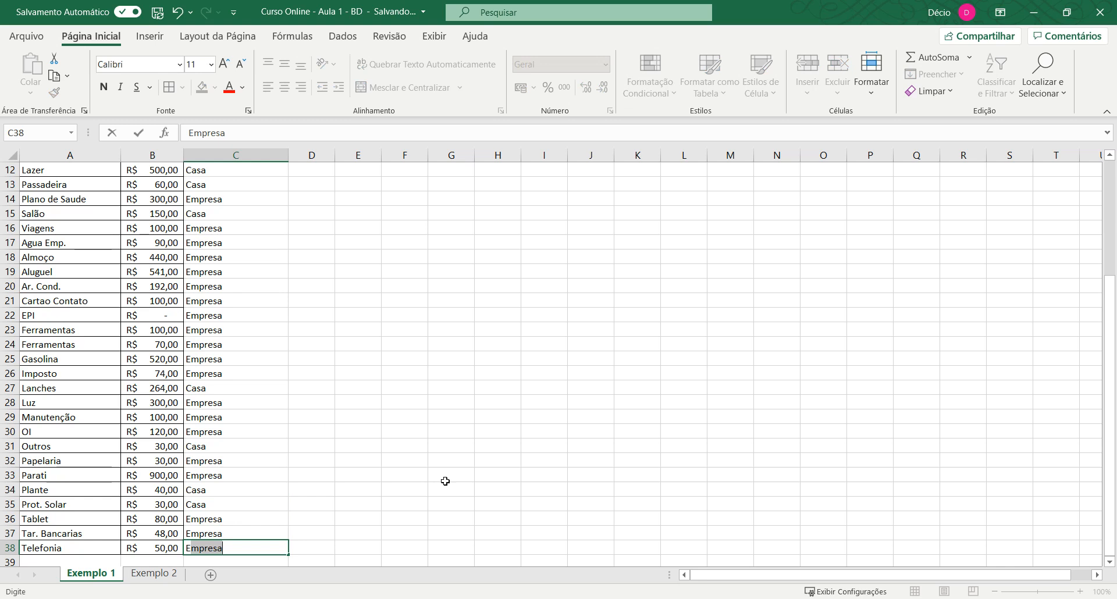
key("Return")
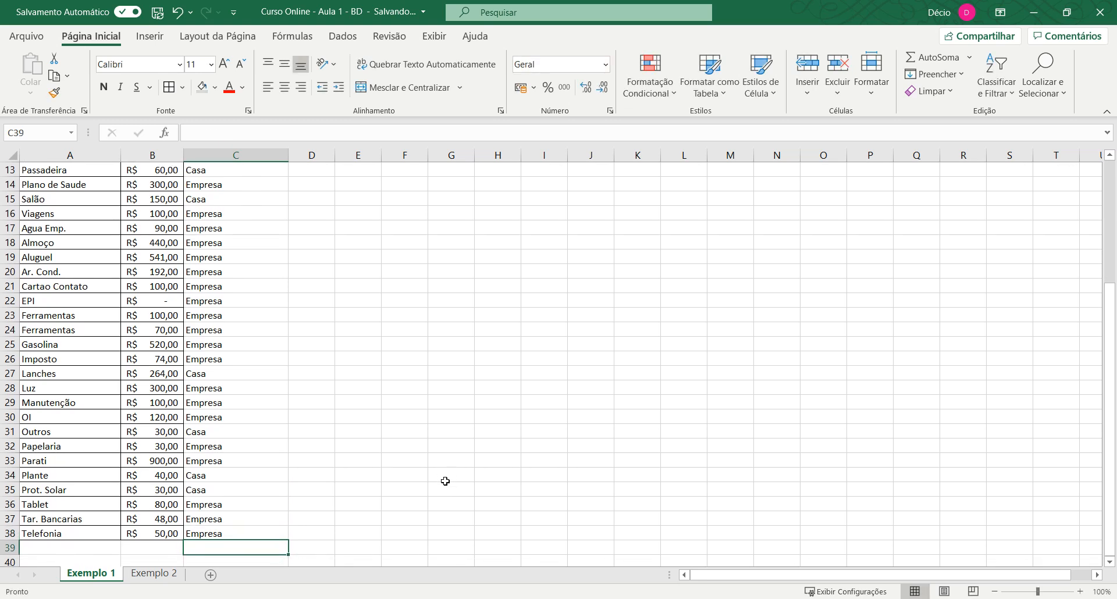
- Apply all borders to the whole account table, including the Tipo column
scroll(188, 340, "up", 4)
left_click(189, 341)
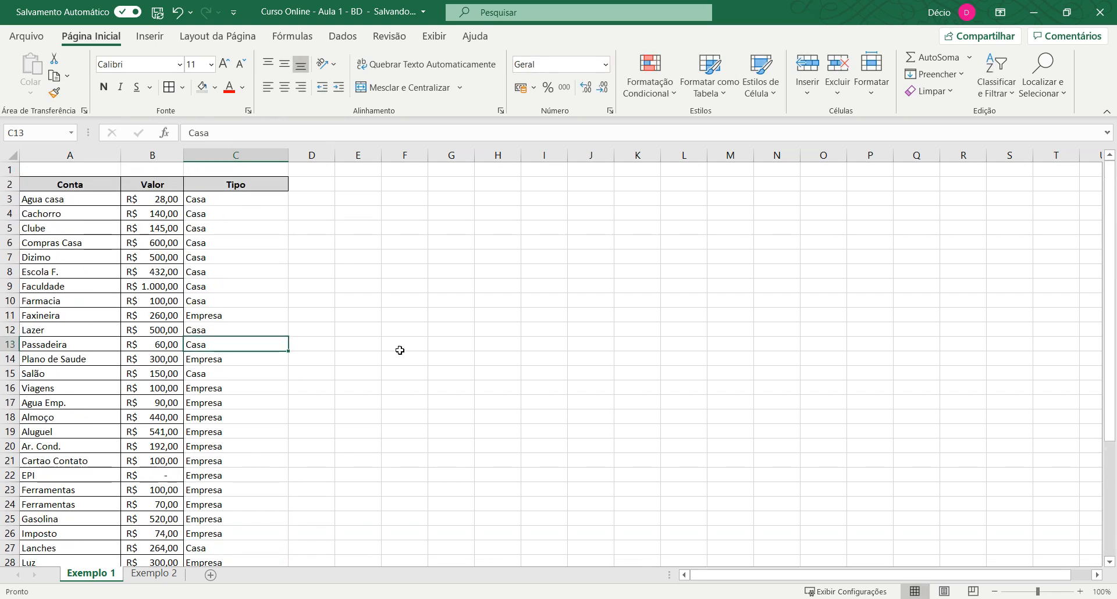
key("ctrl+a")
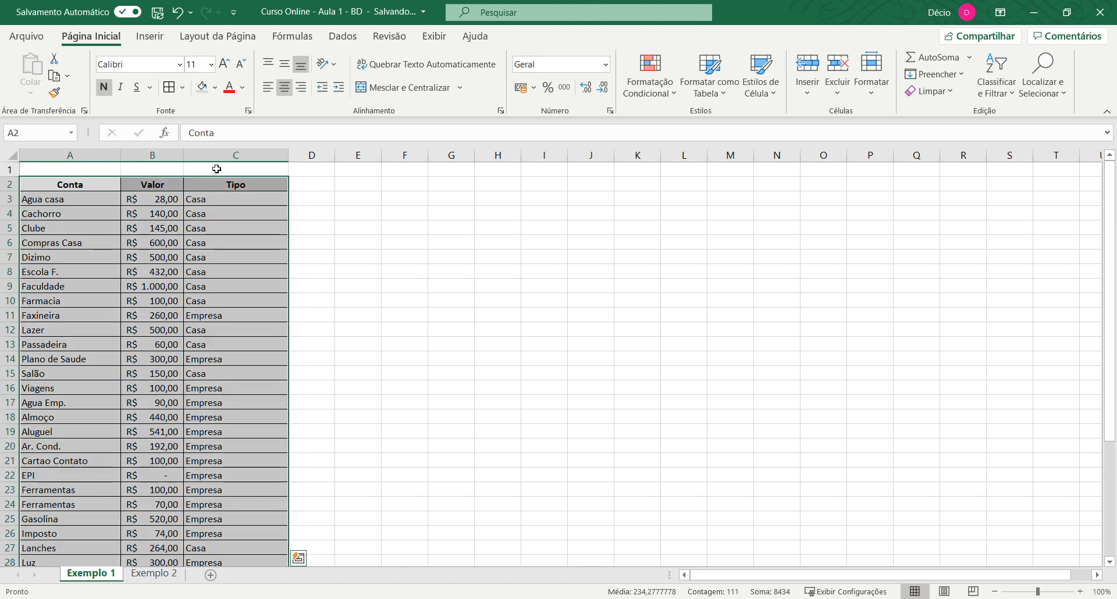
left_click(252, 207)
- Review the bordered table from the header row down to the last account, checking the Tipo entries
scroll(251, 233, "down", 3)
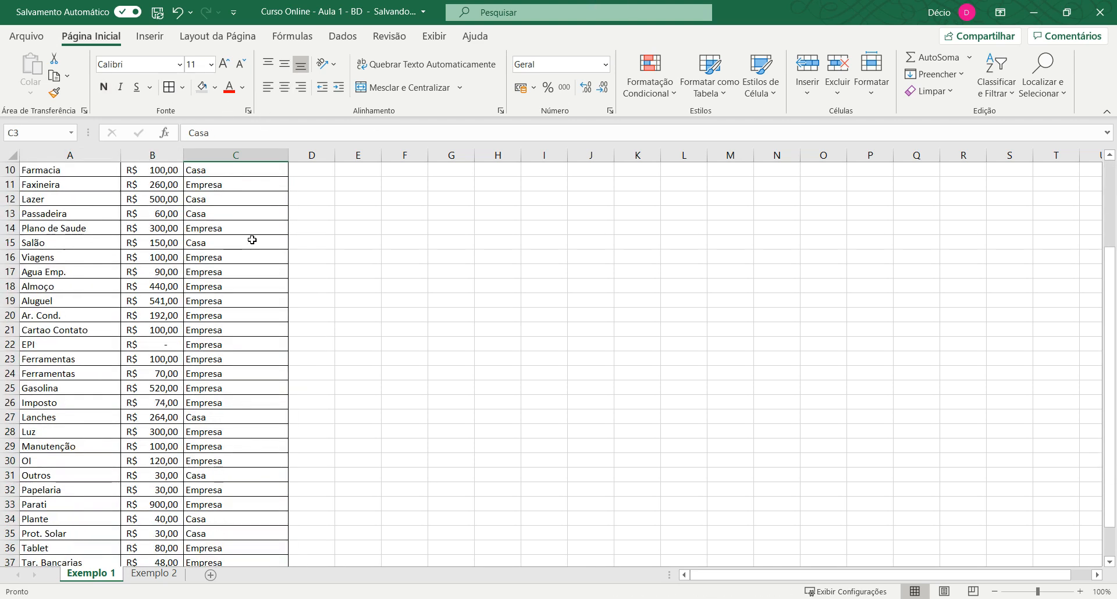
scroll(249, 245, "down", 3)
scroll(251, 239, "up", 6)
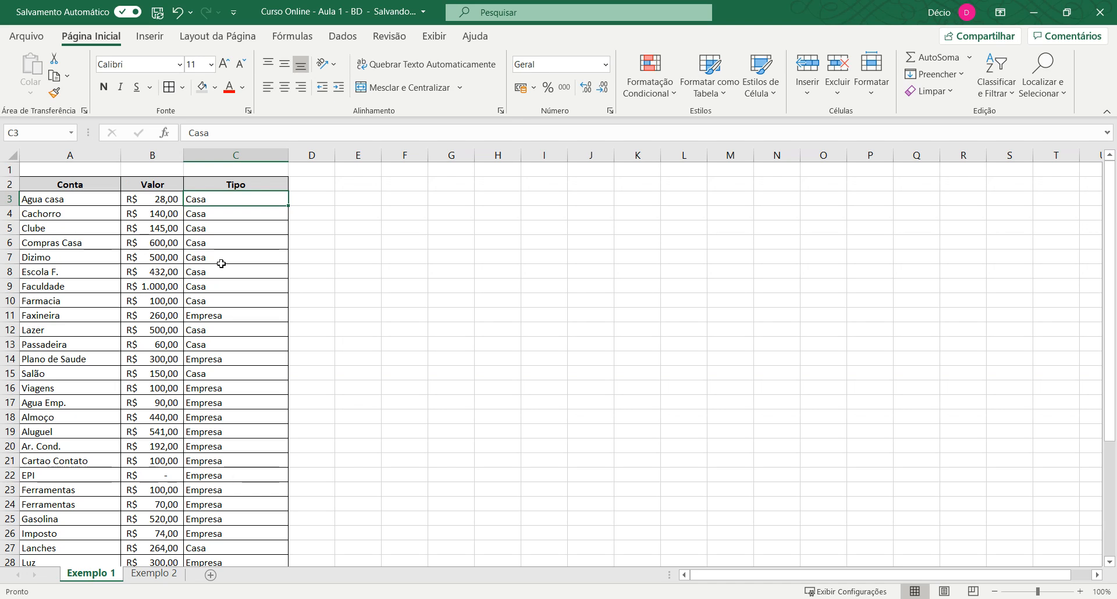
scroll(231, 344, "down", 5)
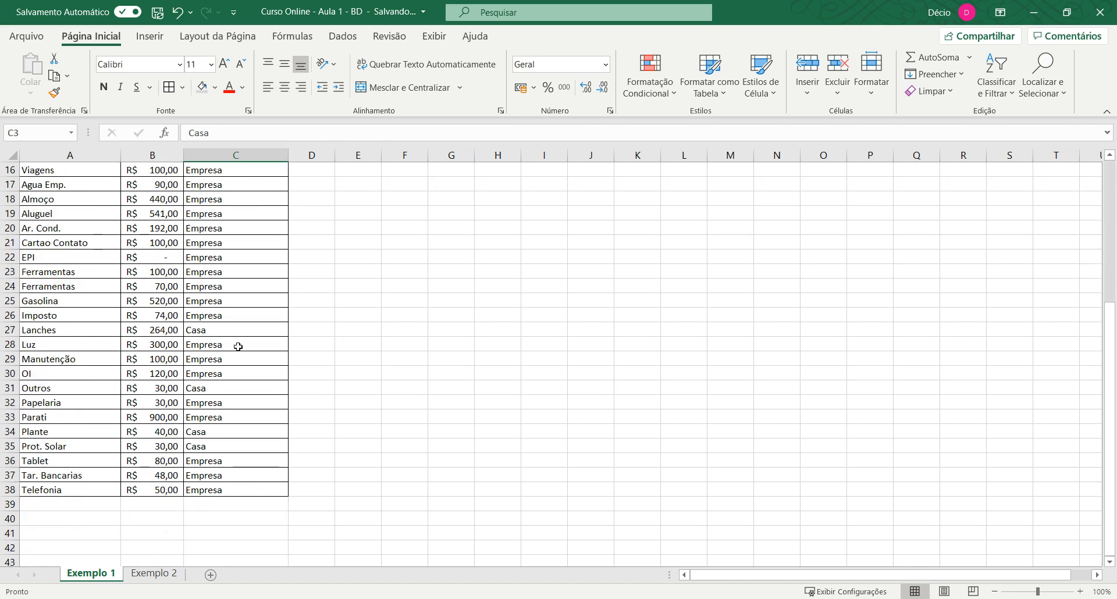
scroll(232, 343, "up", 3)
left_click(261, 320)
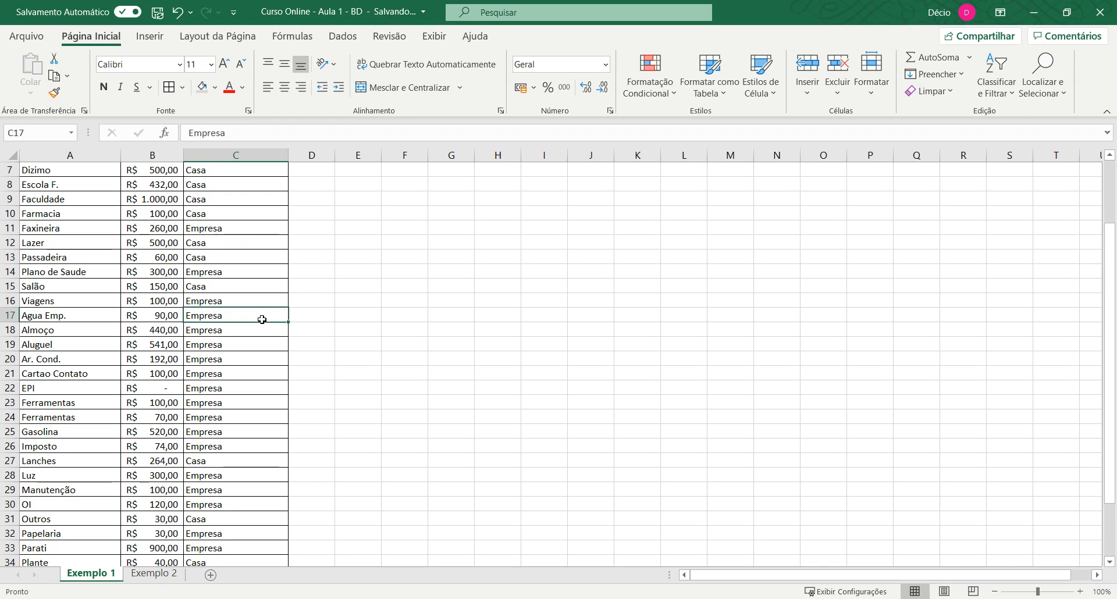
scroll(262, 319, "up", 2)
scroll(262, 319, "up", 1)
left_click(266, 226)
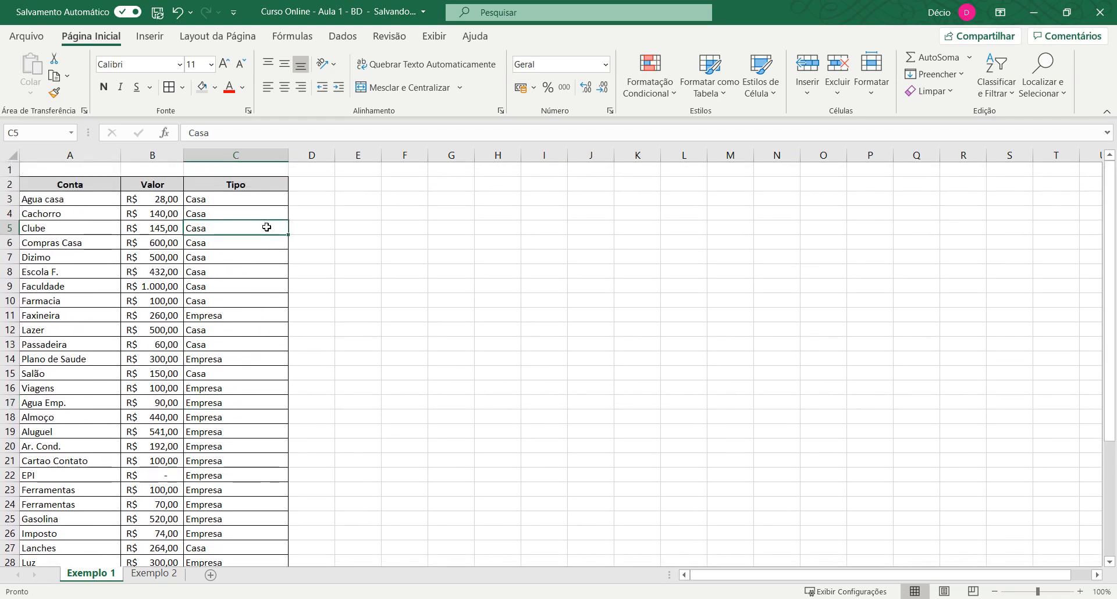
scroll(267, 227, "down", 5)
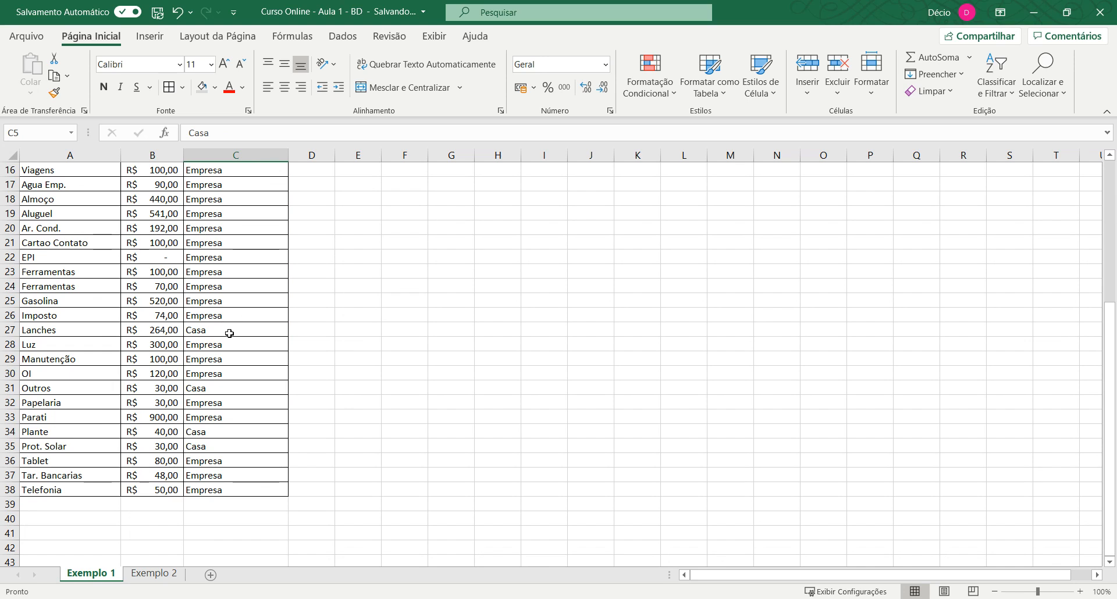
scroll(226, 331, "up", 5)
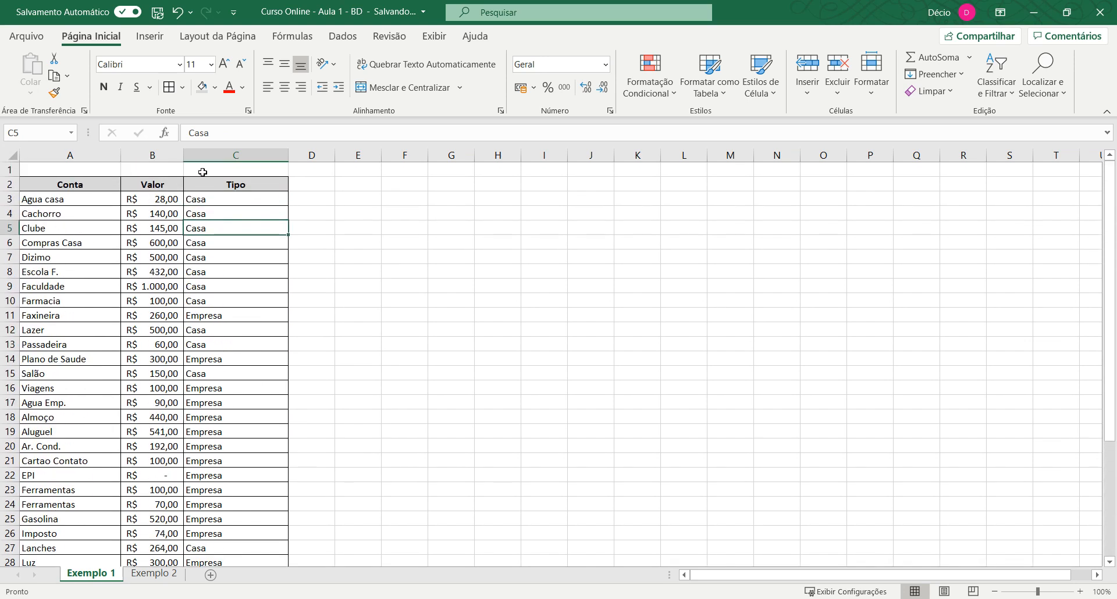
- Compare the Valor and Tipo of the Agua casa and Faxineira accounts and look over the order of the remaining rows
left_click(240, 205)
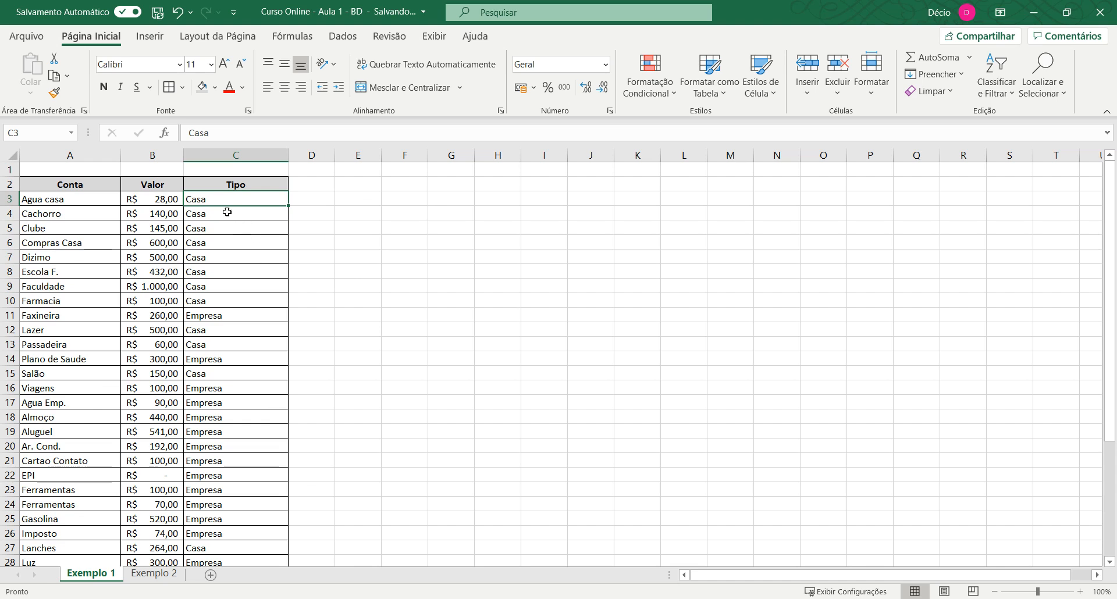
left_click(169, 199)
left_click(251, 202)
left_click(213, 317)
left_click(173, 317)
left_click(214, 317)
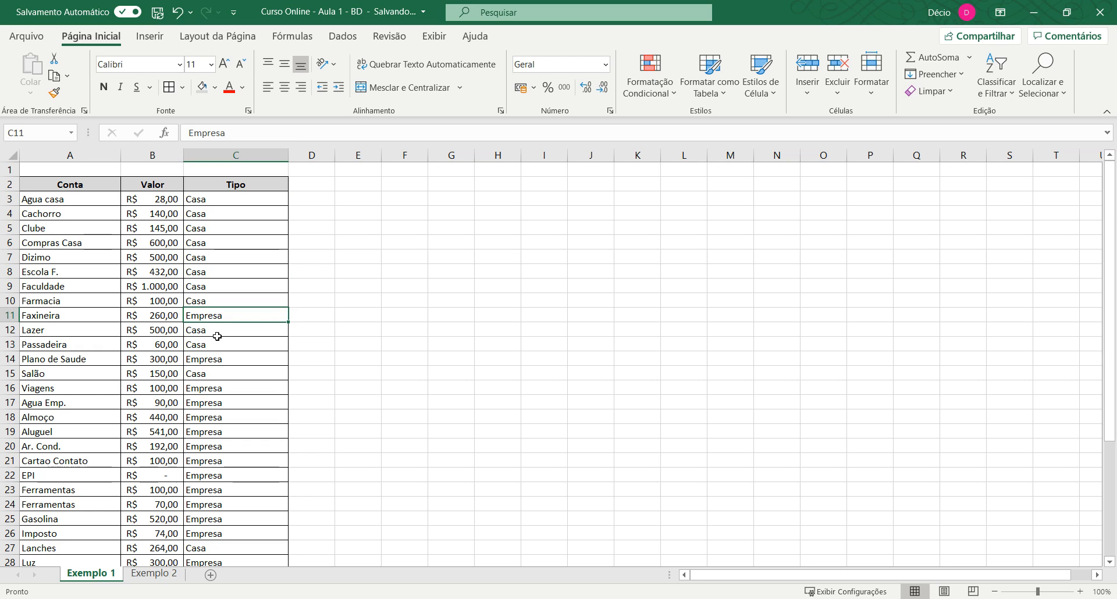
scroll(217, 336, "down", 3)
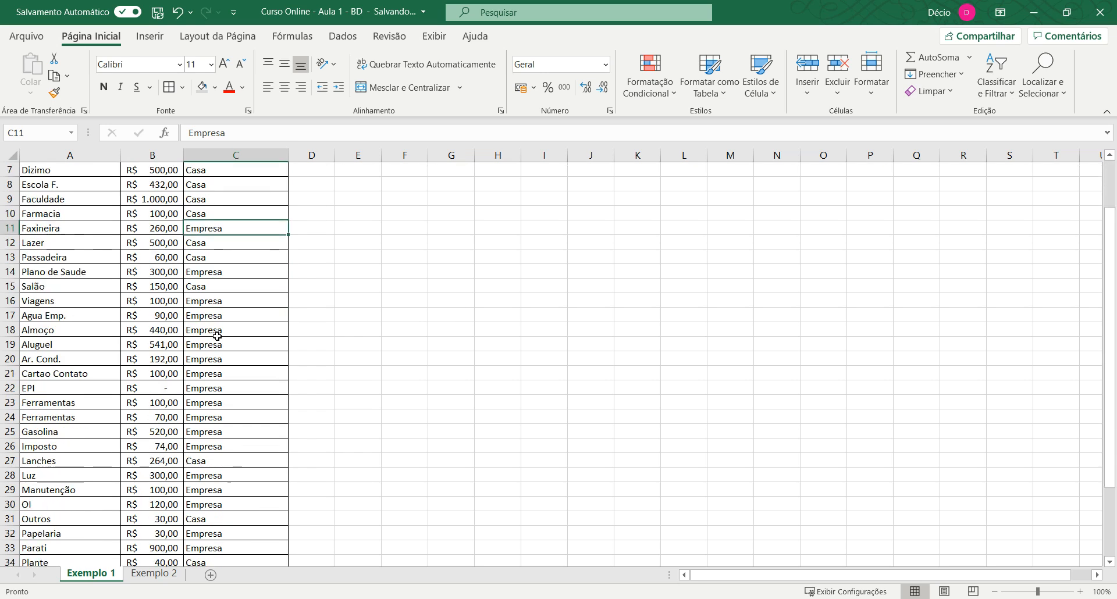
scroll(238, 273, "down", 3)
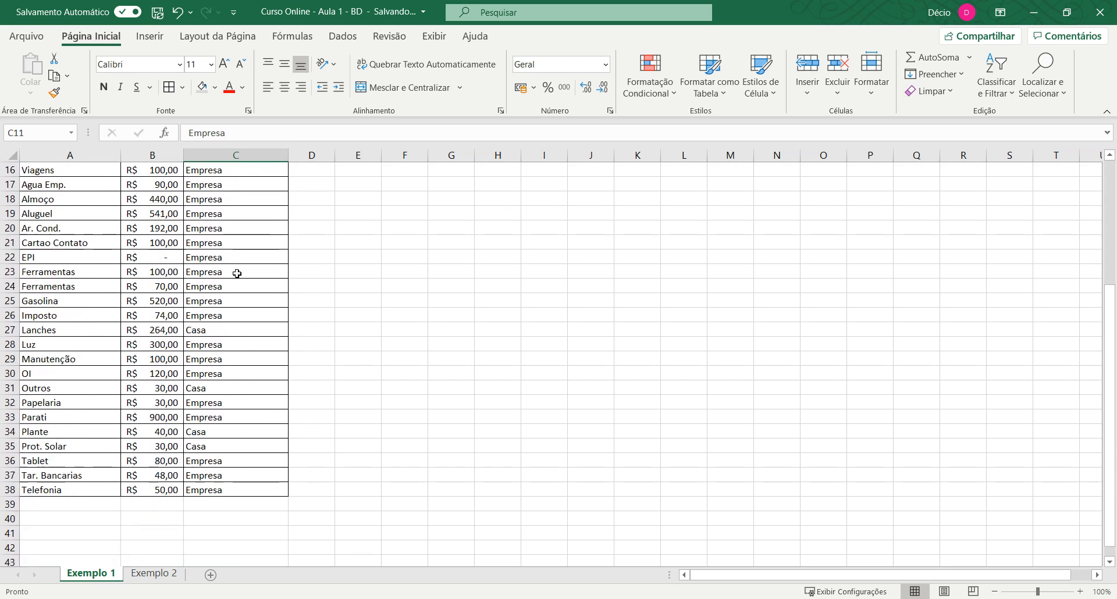
scroll(252, 417, "up", 6)
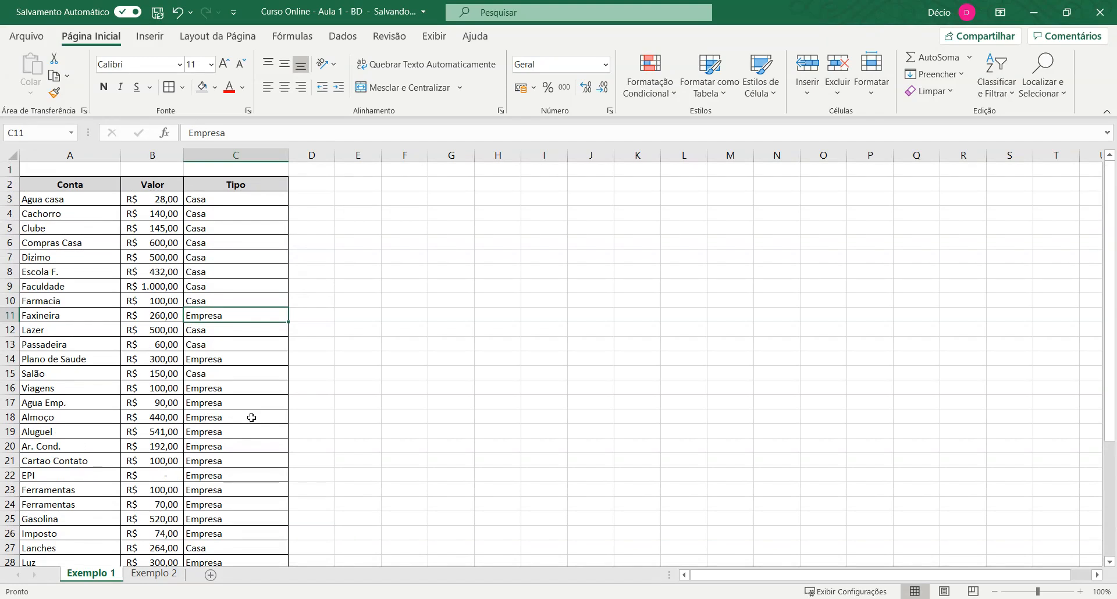
- Select the whole table and set up a custom sort by Tipo, on cell values, in A to Z order
left_click(80, 182)
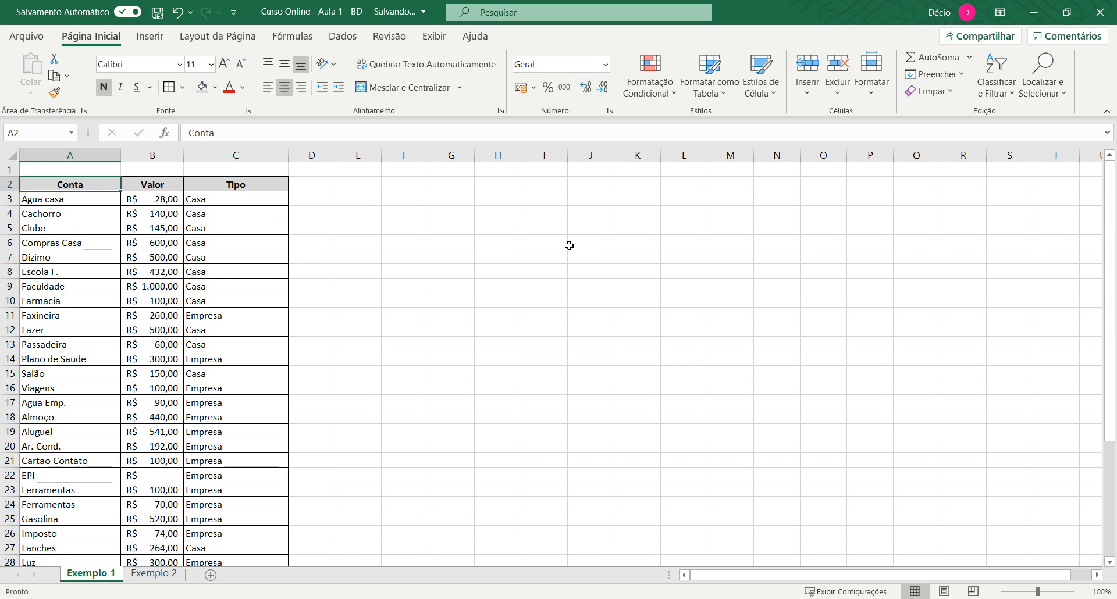
key("ctrl+a")
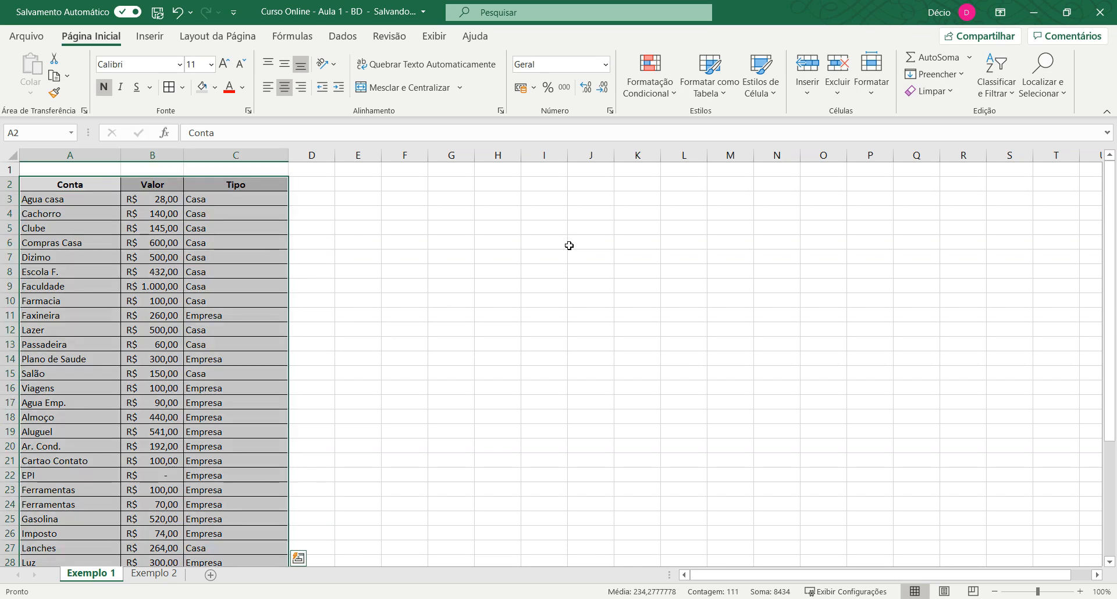
left_click(343, 36)
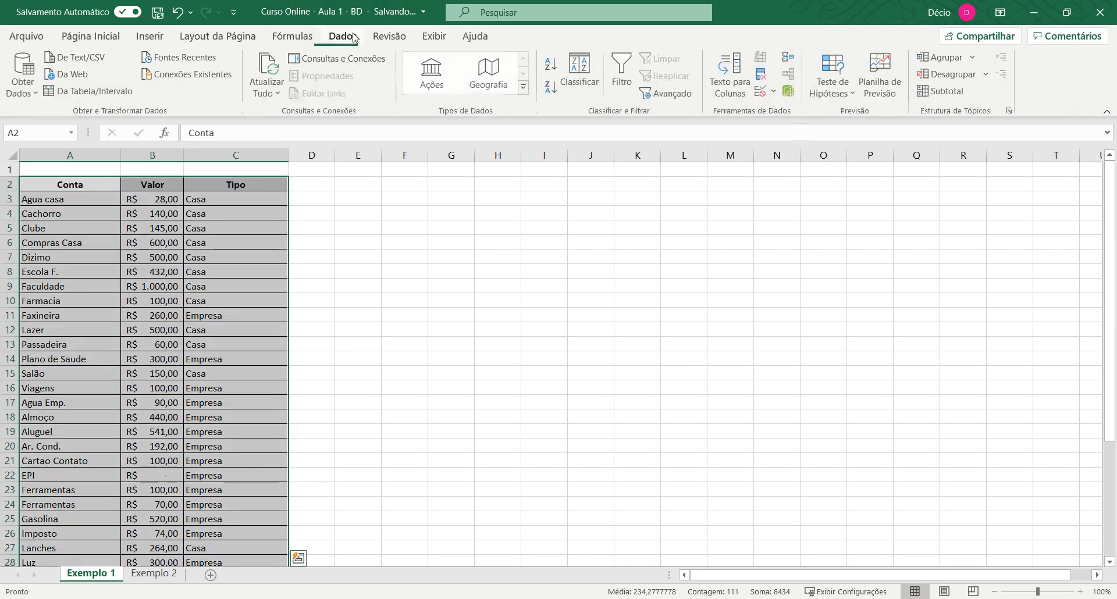
left_click(580, 72)
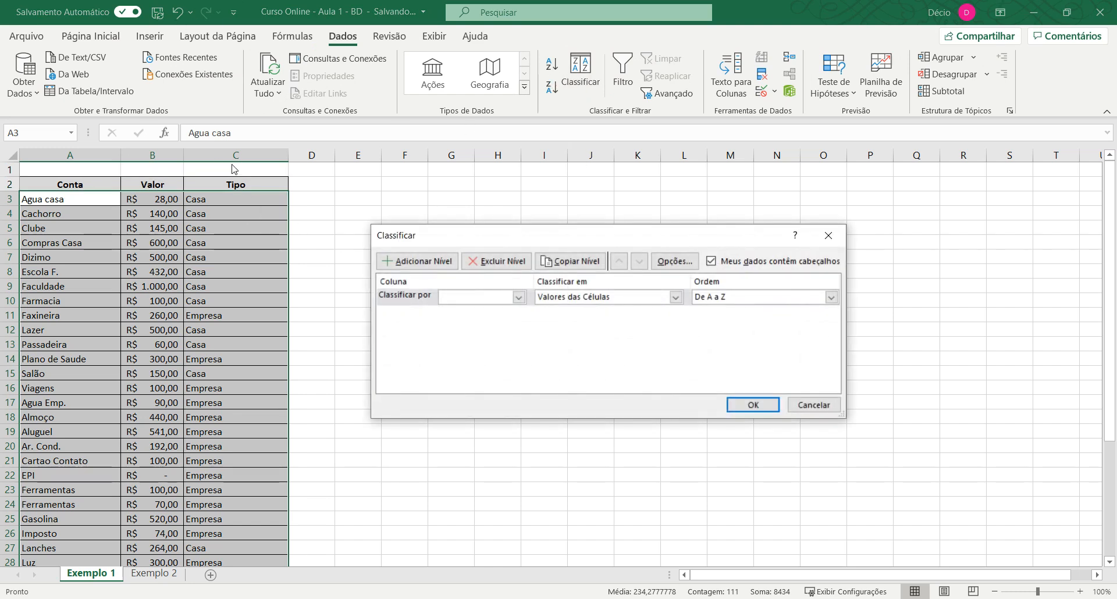
left_click(519, 297)
key("Down")
key("Return")
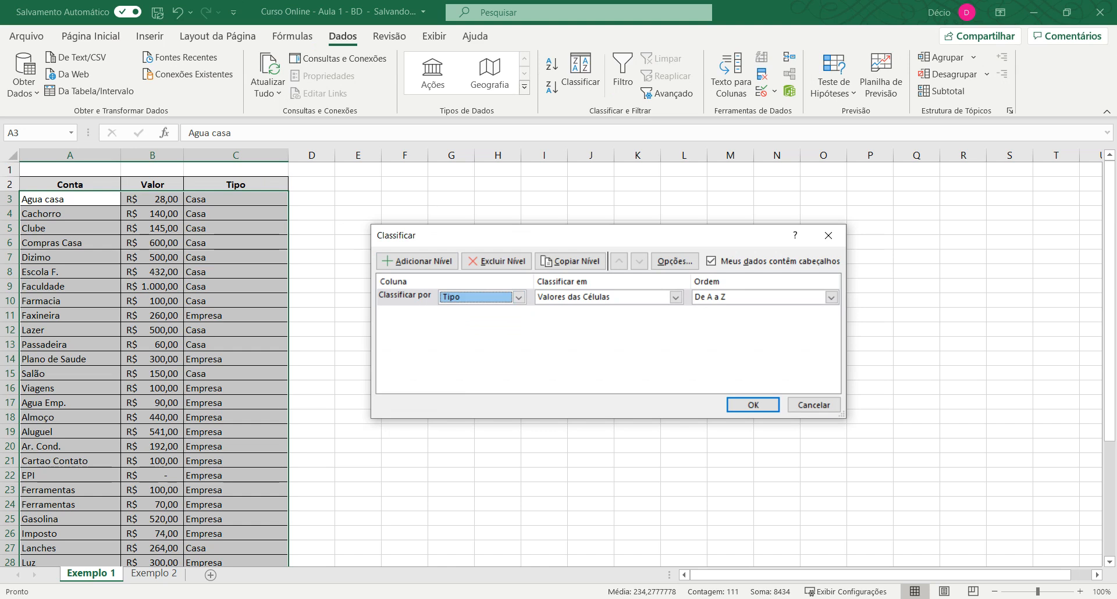
left_click(831, 297)
left_click(832, 297)
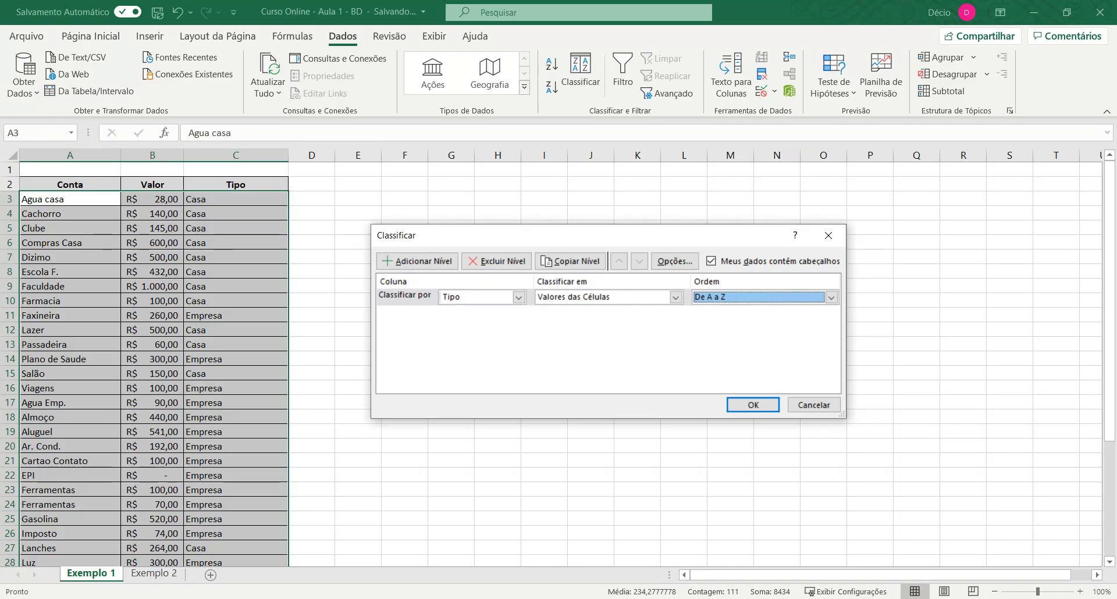
- Add a second sort level by Valor, on cell values, ordered "Do Maior para o Menor"
left_click(418, 262)
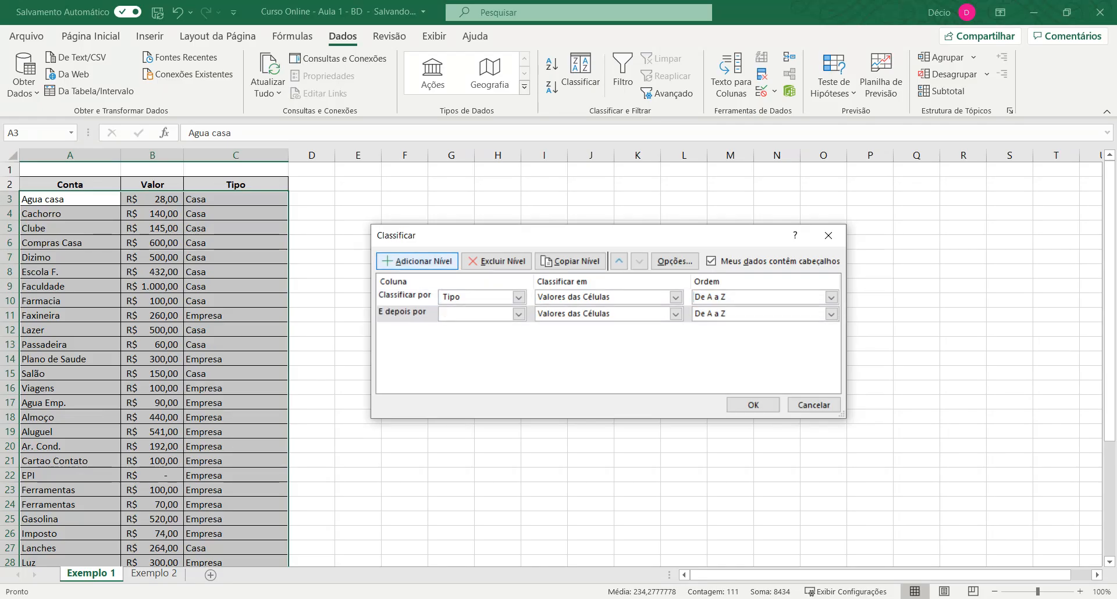
left_click(518, 313)
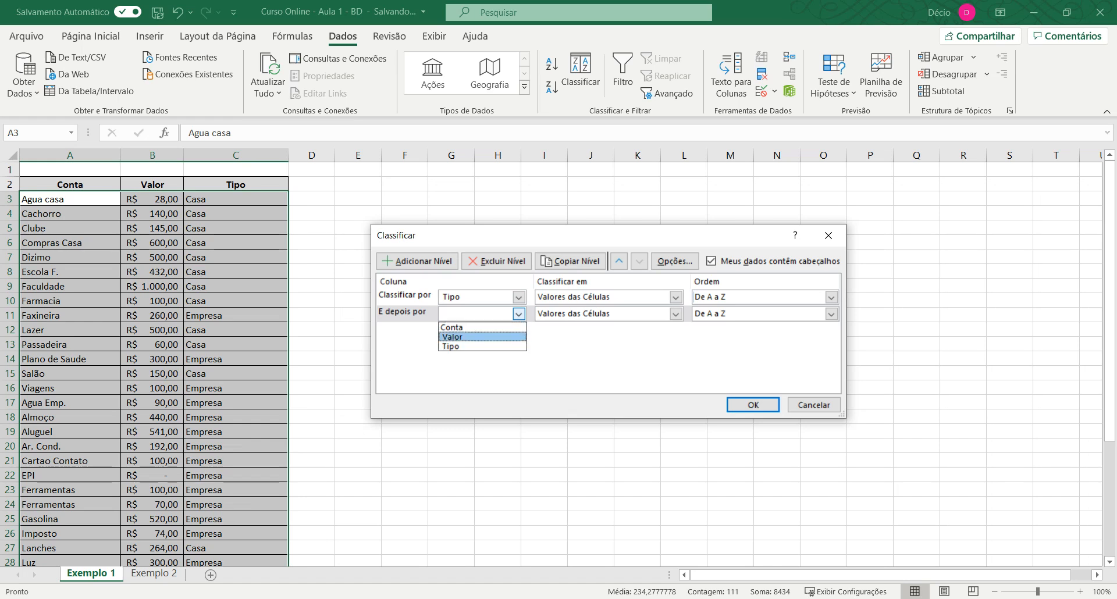
left_click(453, 337)
left_click(831, 313)
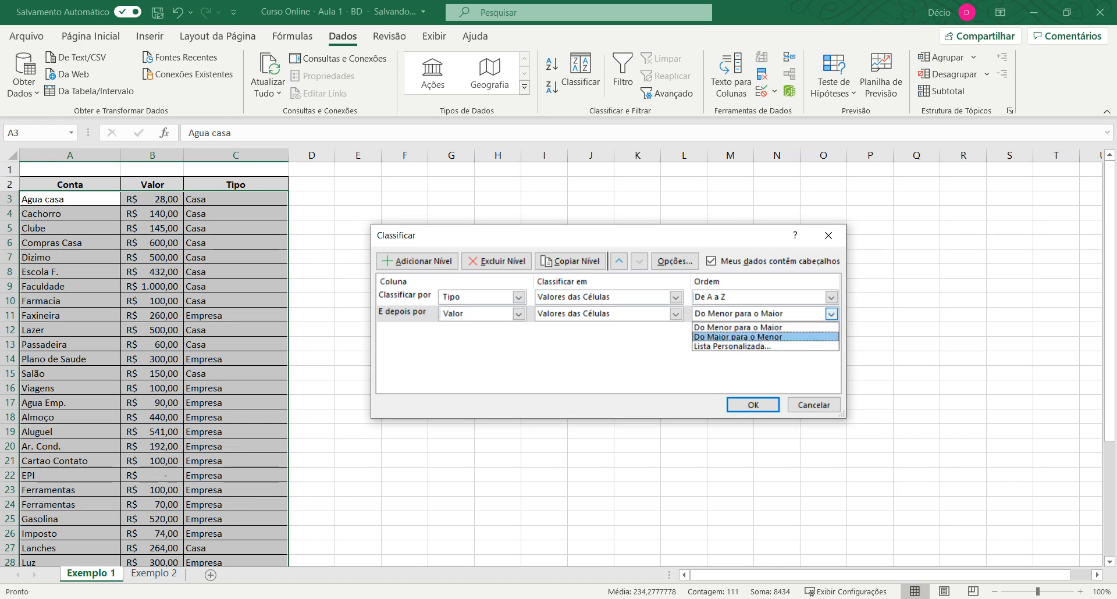
left_click(739, 337)
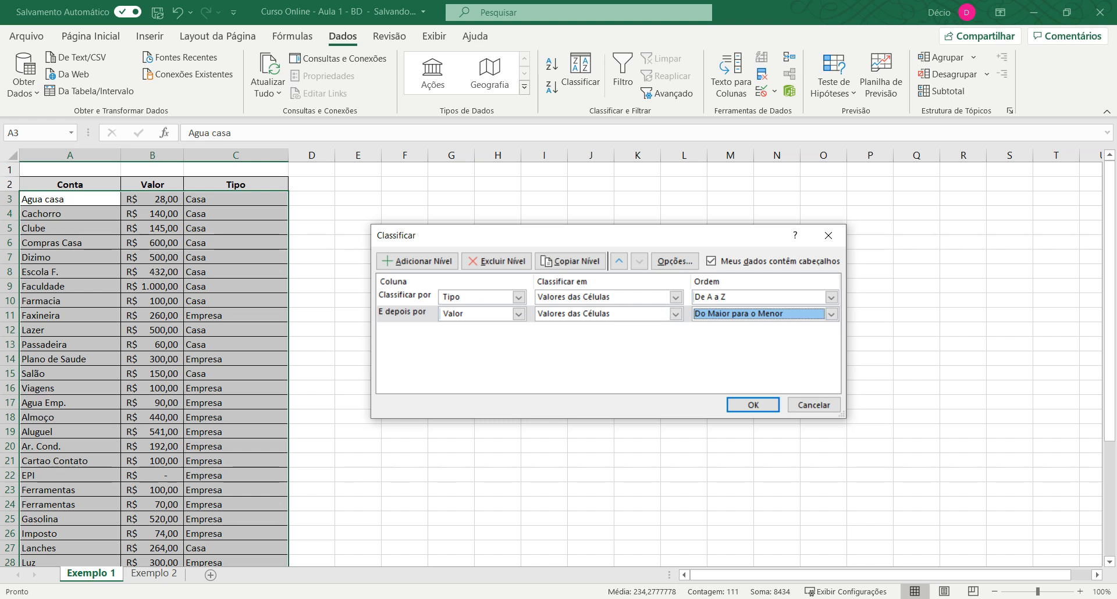
left_click(753, 405)
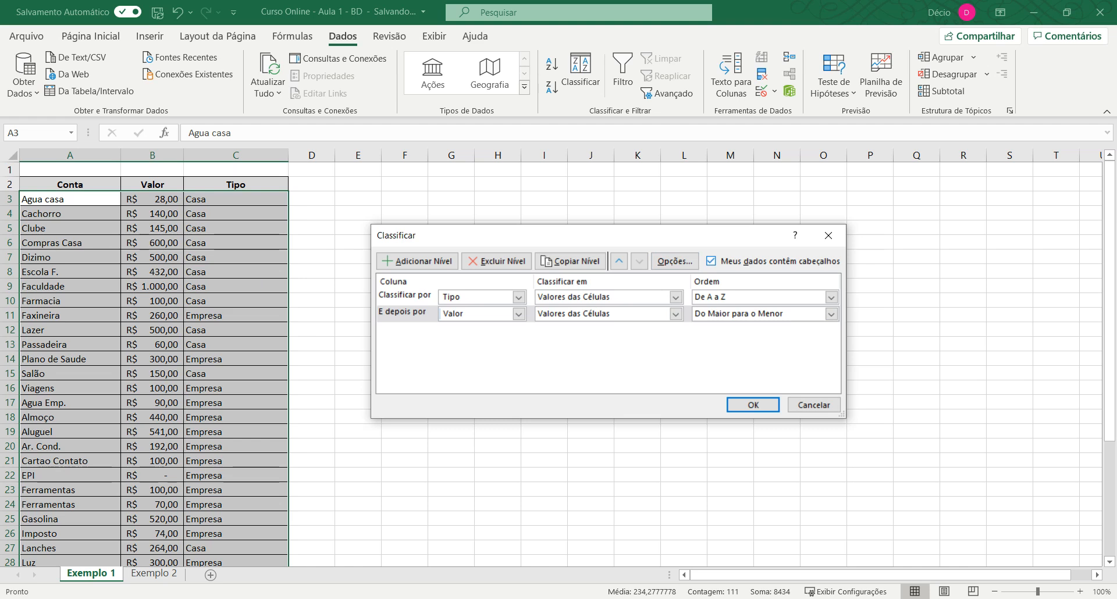
- Turn off the option that the data contains headers, check the available sort columns, and turn the option back on
left_click(711, 261)
left_click(518, 297)
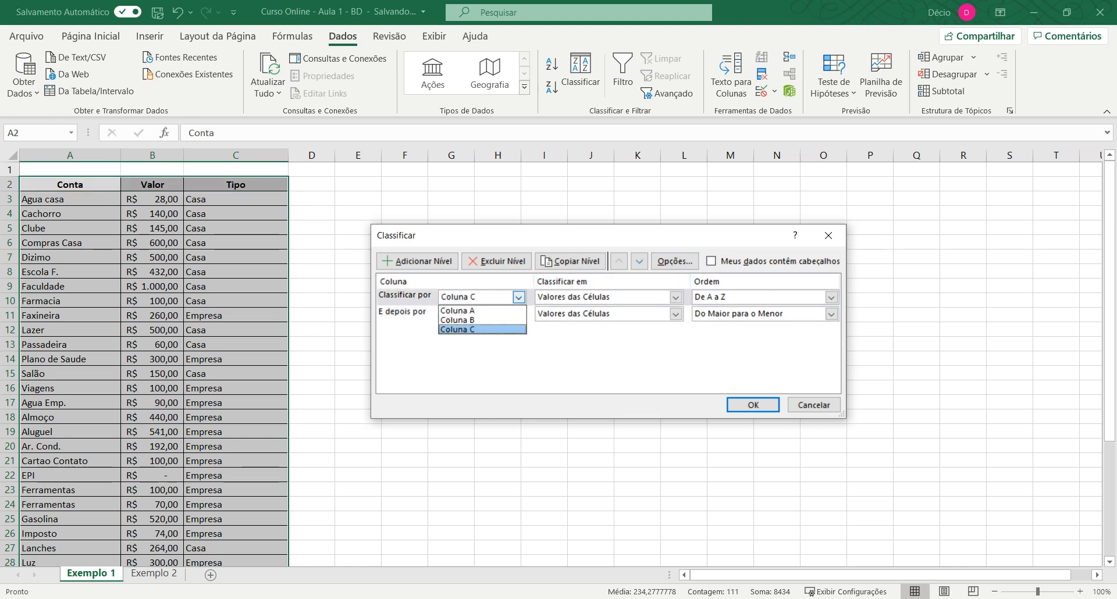
left_click(465, 327)
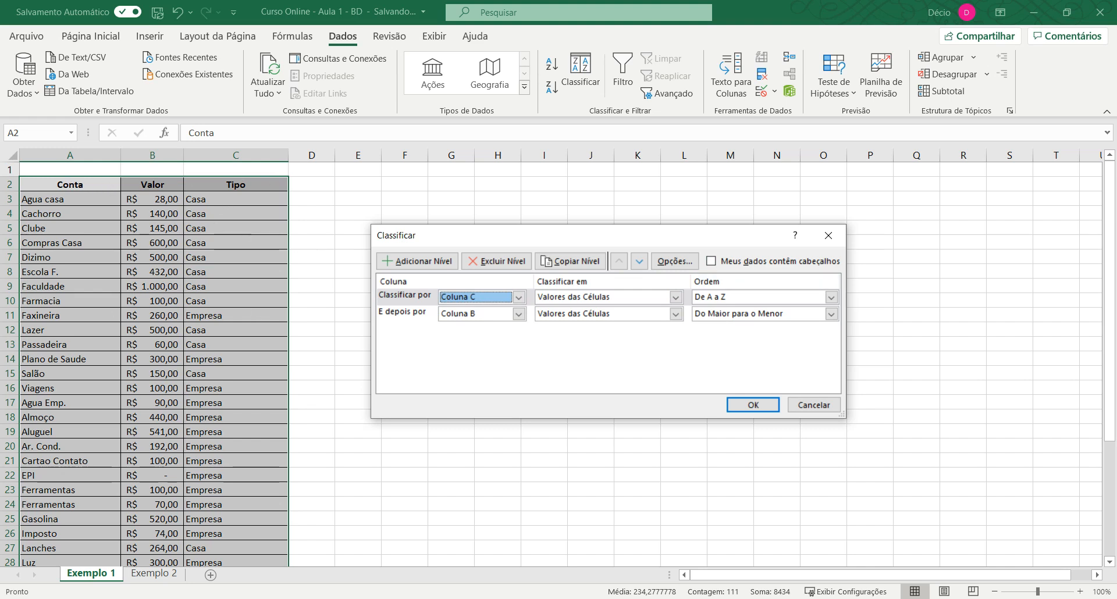
left_click(711, 261)
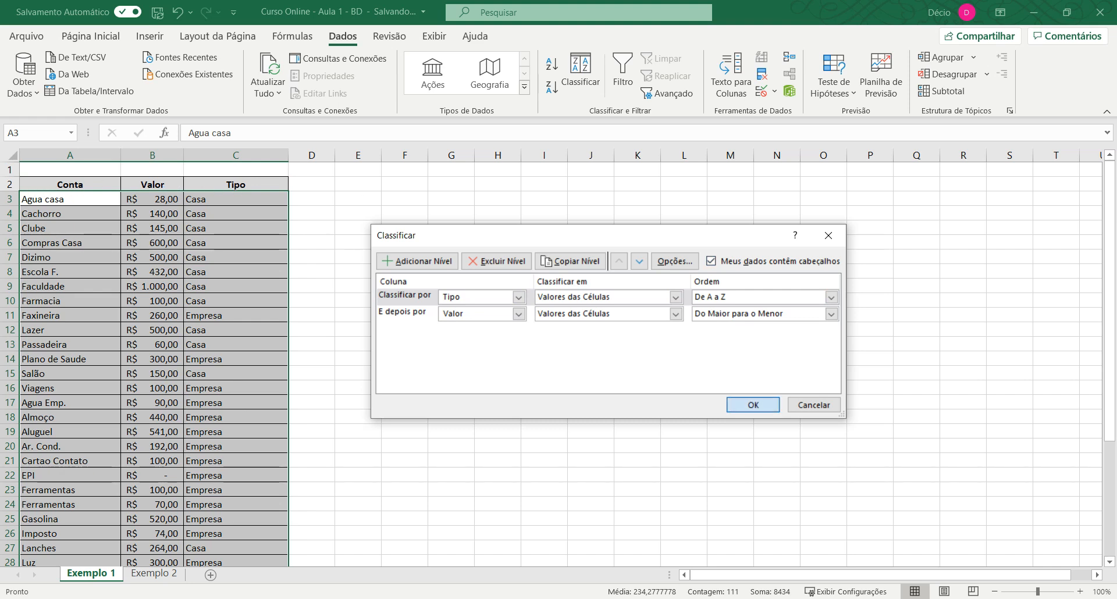
- Apply the two-level sort and review the Tipo grouping and the Valor order of the Casa accounts
left_click(753, 405)
left_click(166, 356)
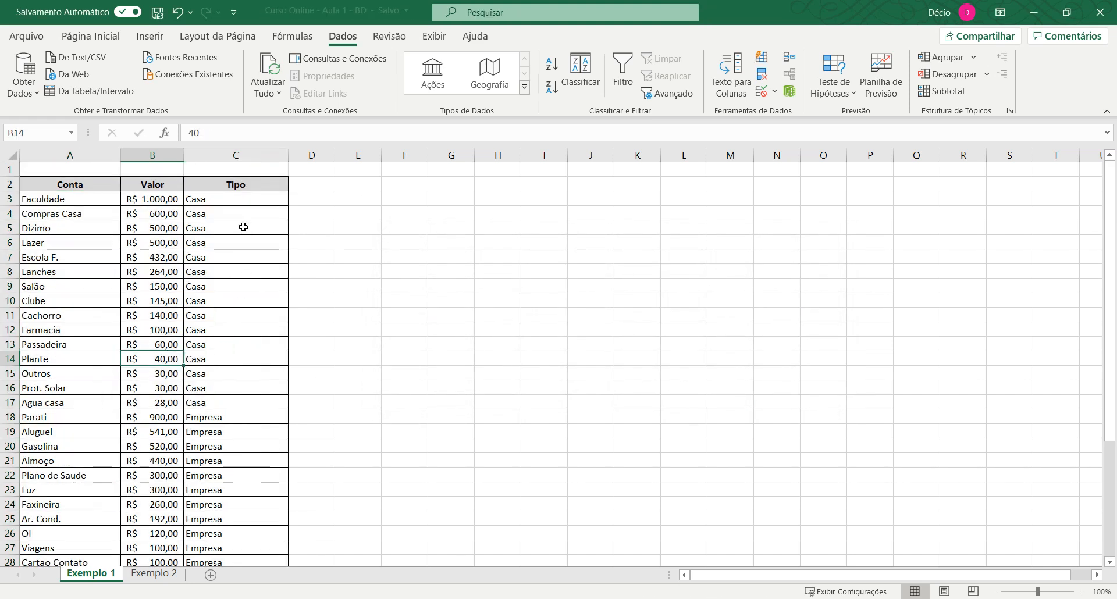
left_click_drag(242, 201, 224, 388)
scroll(227, 311, "down", 5)
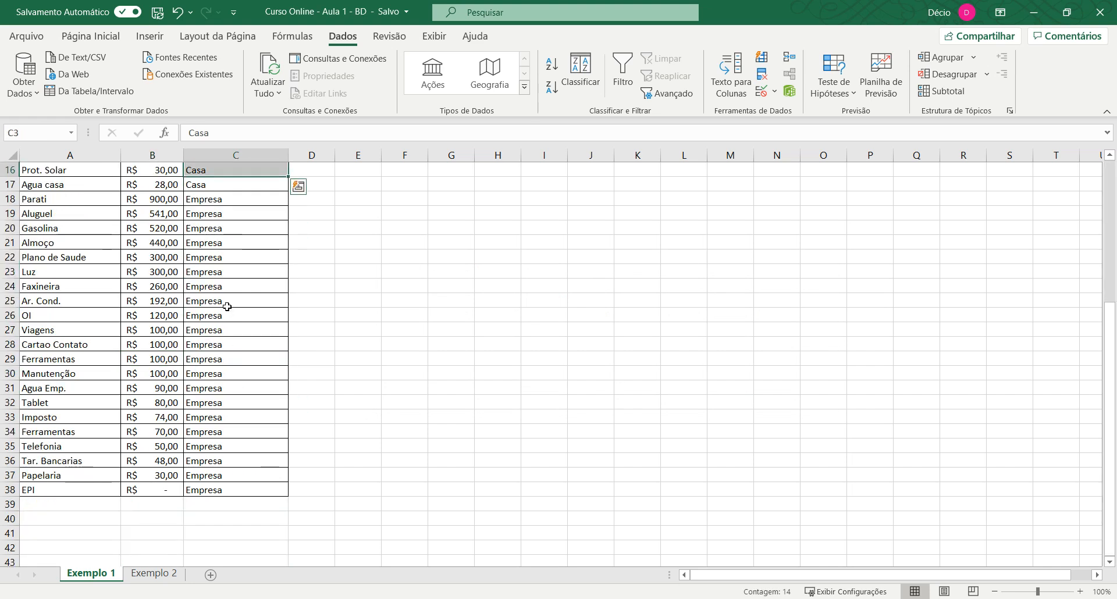
scroll(192, 440, "up", 5)
left_click(391, 357)
left_click_drag(162, 202, 155, 388)
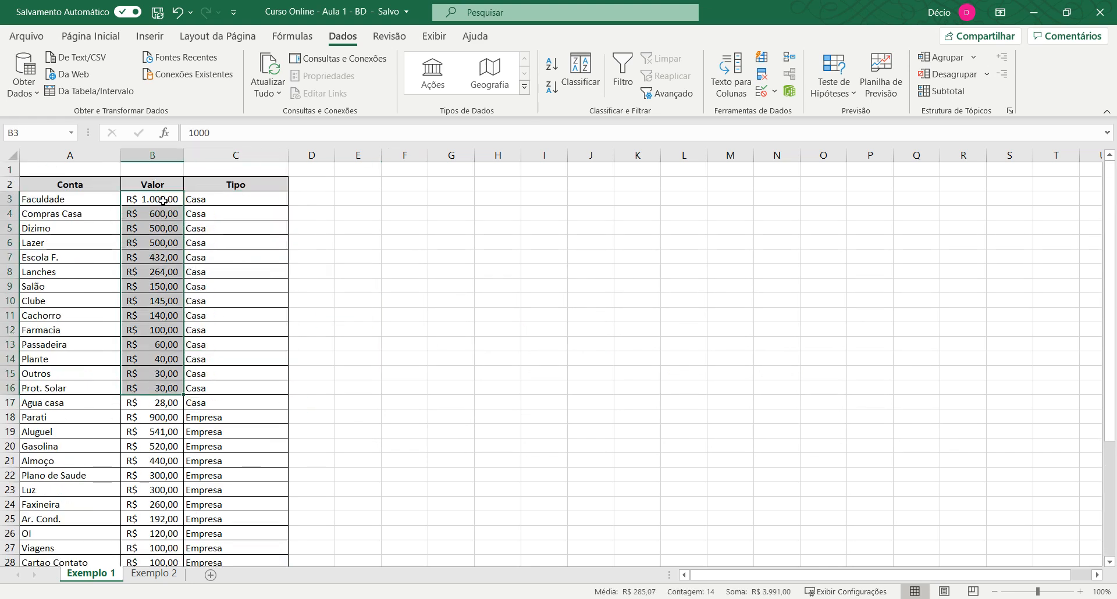
- Review the descending Valor order across the end of the Casa group and the whole Empresa group
left_click(156, 403)
scroll(156, 403, "down", 2)
left_click(166, 333)
scroll(164, 391, "down", 4)
left_click(163, 452)
scroll(162, 452, "up", 6)
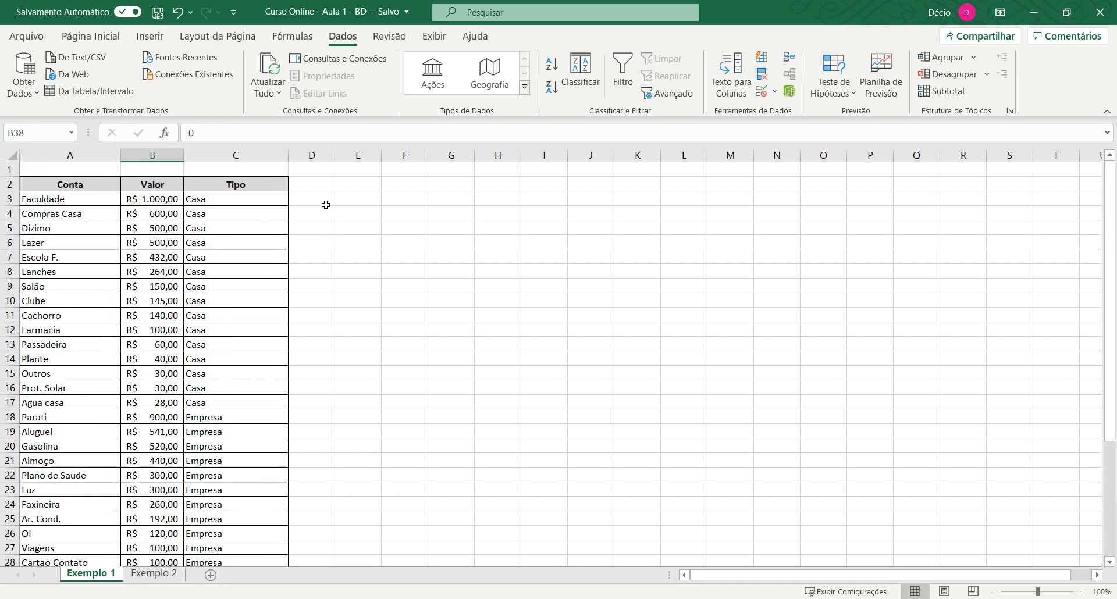
- Check the sum of the Valor cells for the Casa accounts, and do the same for the Empresa accounts
left_click_drag(165, 199, 163, 401)
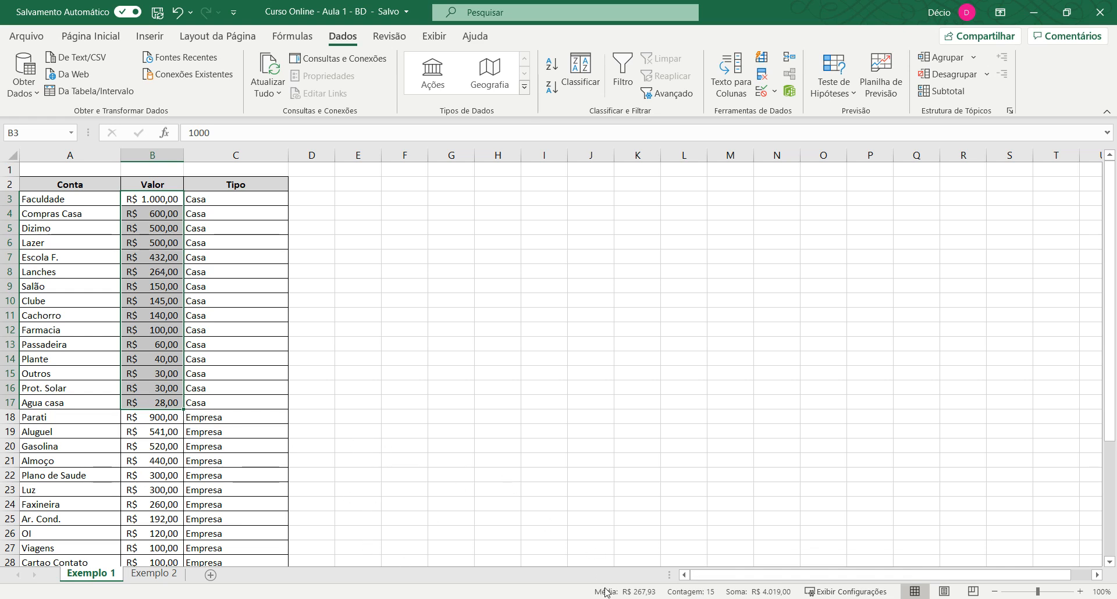
left_click(175, 417)
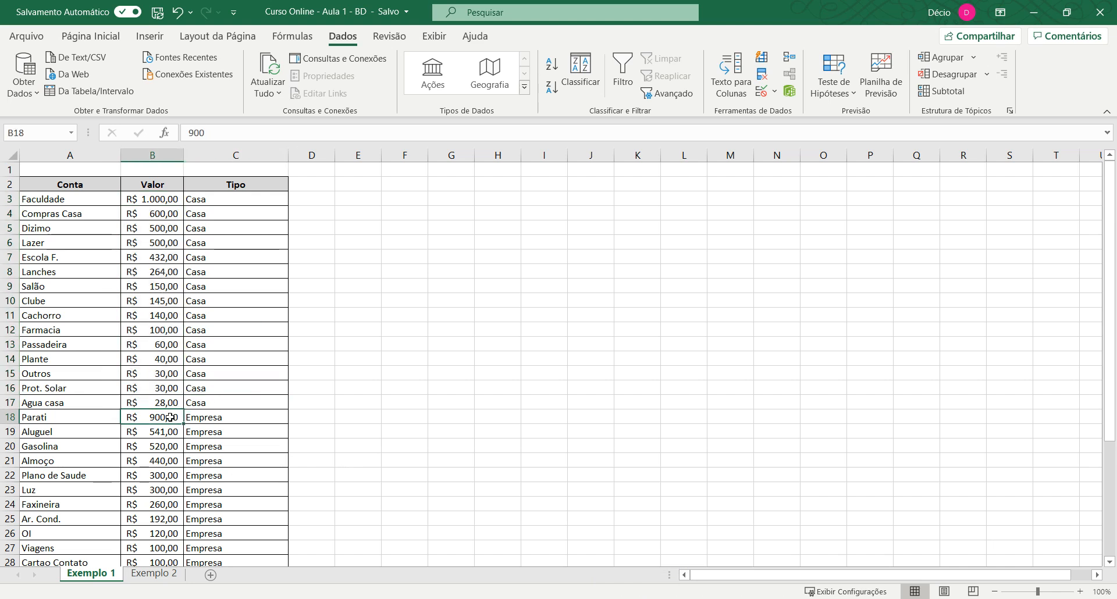
left_click_drag(171, 417, 178, 534)
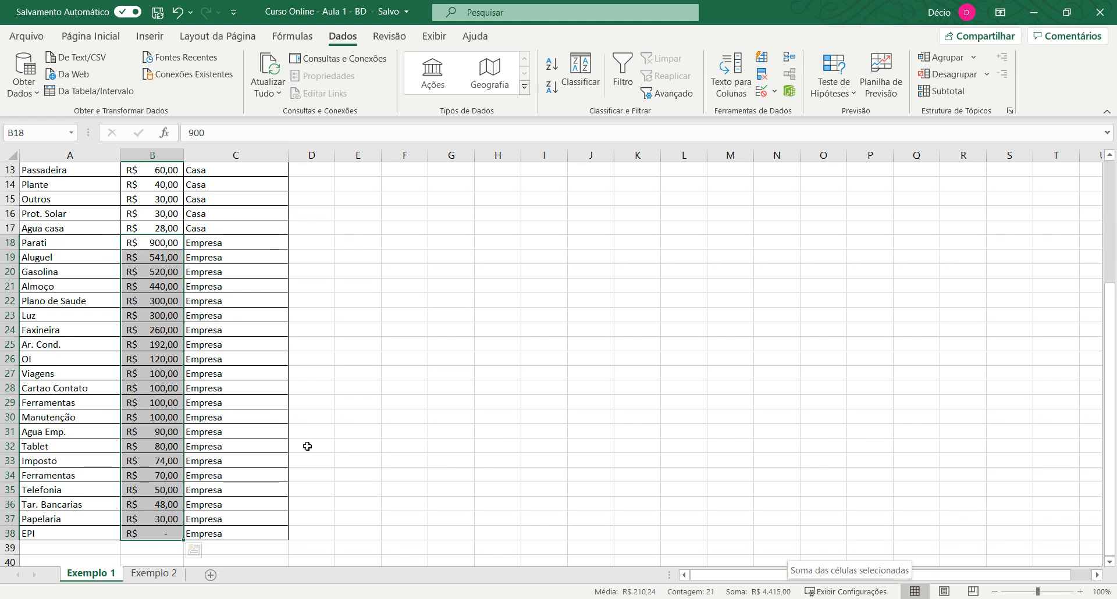
scroll(229, 429, "up", 4)
left_click(314, 388)
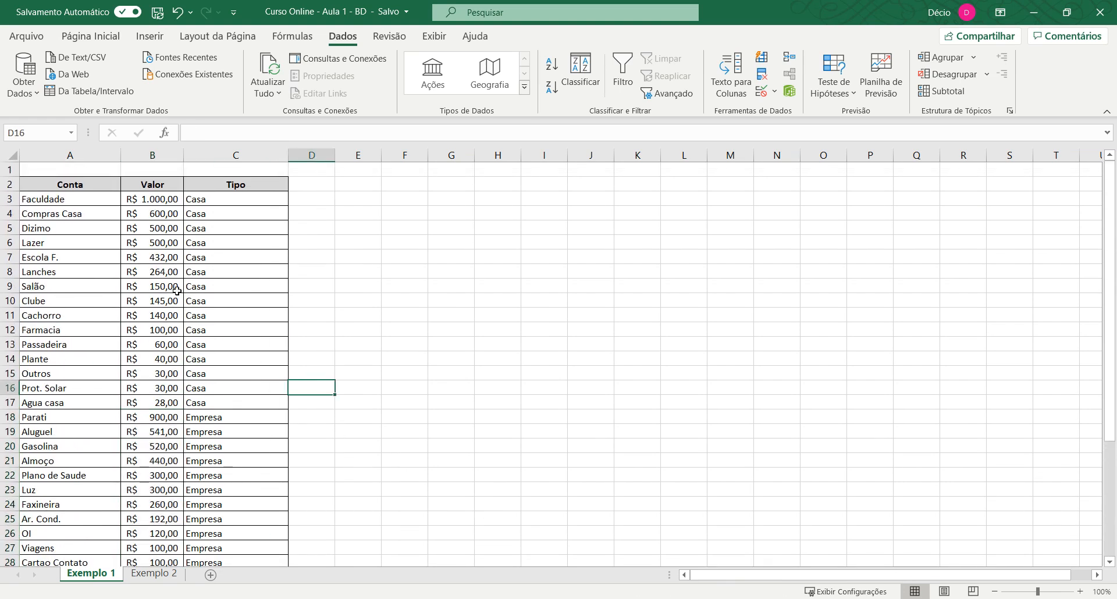
left_click(178, 256)
scroll(259, 379, "down", 4)
scroll(261, 407, "up", 4)
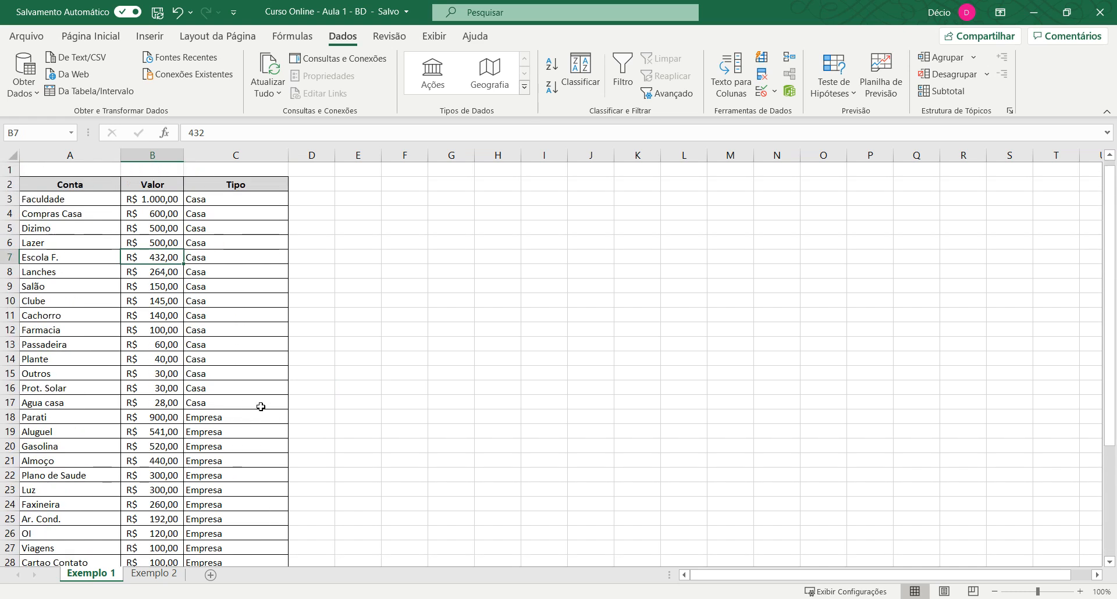
- Start a Subtotal on the account table, grouped at each change in Tipo
left_click(97, 215)
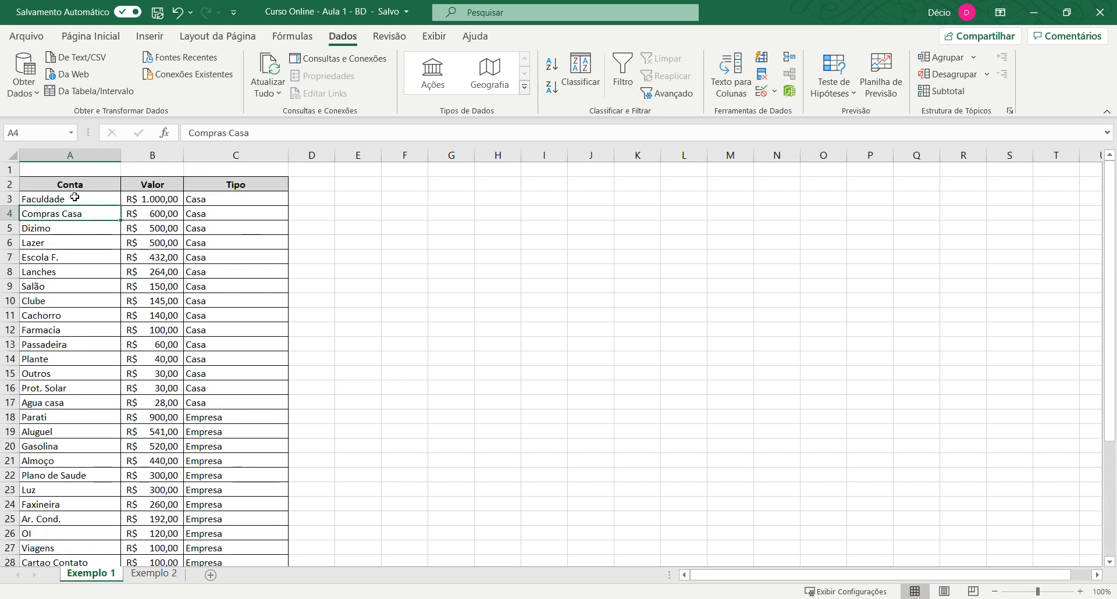
left_click(89, 201)
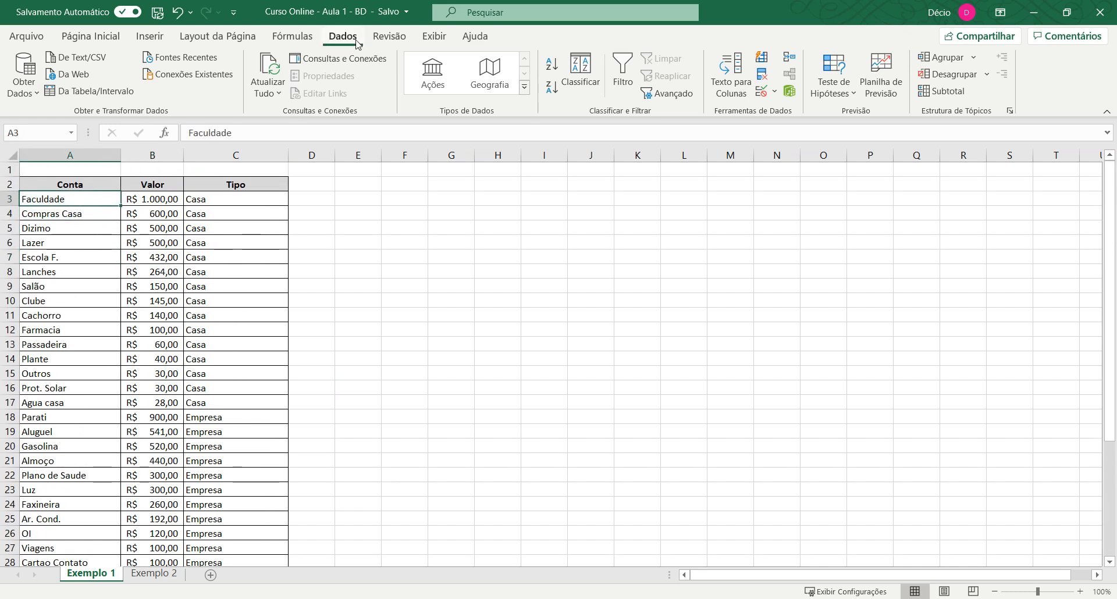
left_click(949, 95)
left_click(950, 95)
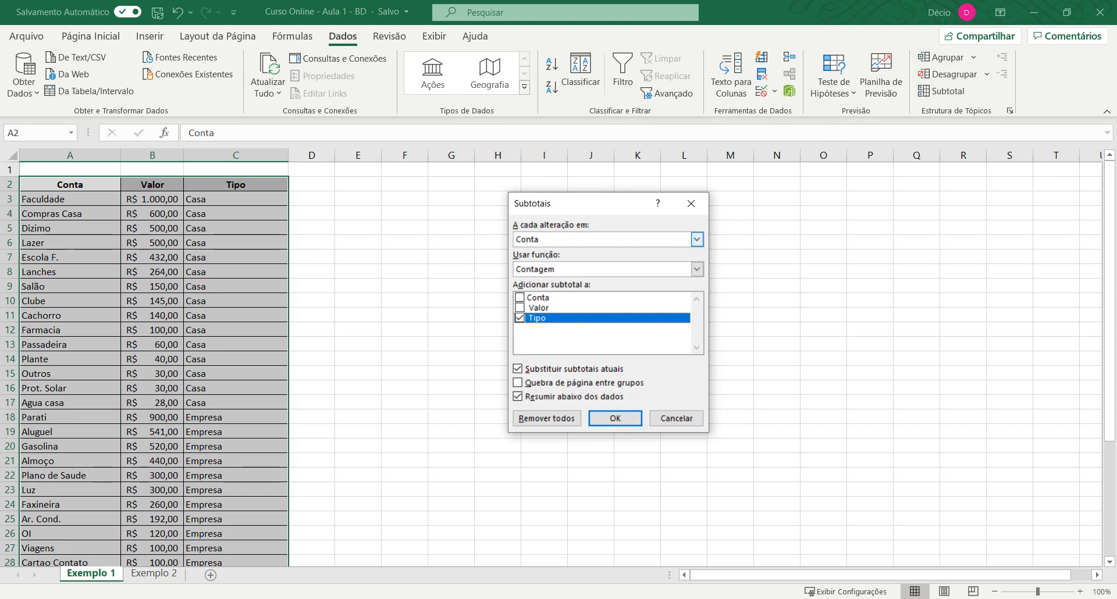
left_click(698, 239)
left_click(599, 270)
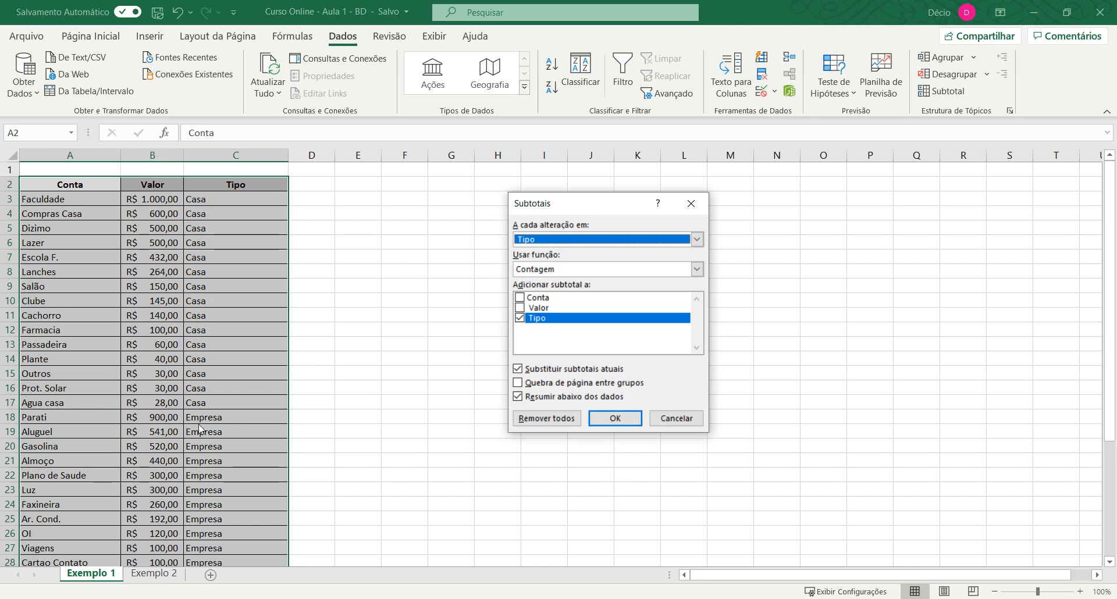
- Set the subtotal function to Soma, add it to Valor instead of Tipo, and apply the subtotals
left_click(697, 269)
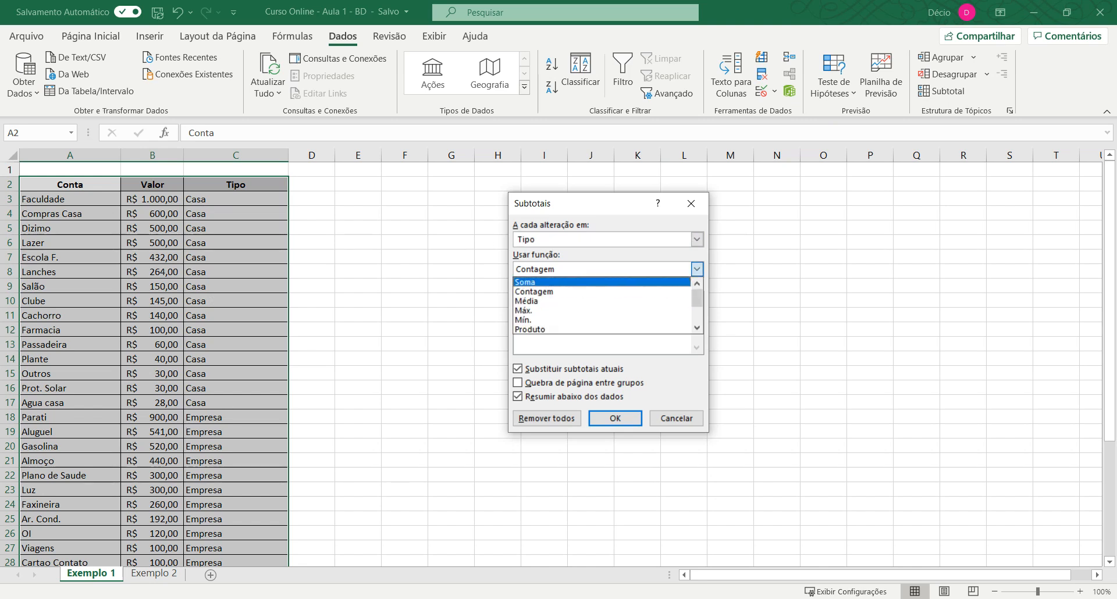
left_click(602, 282)
left_click(520, 318)
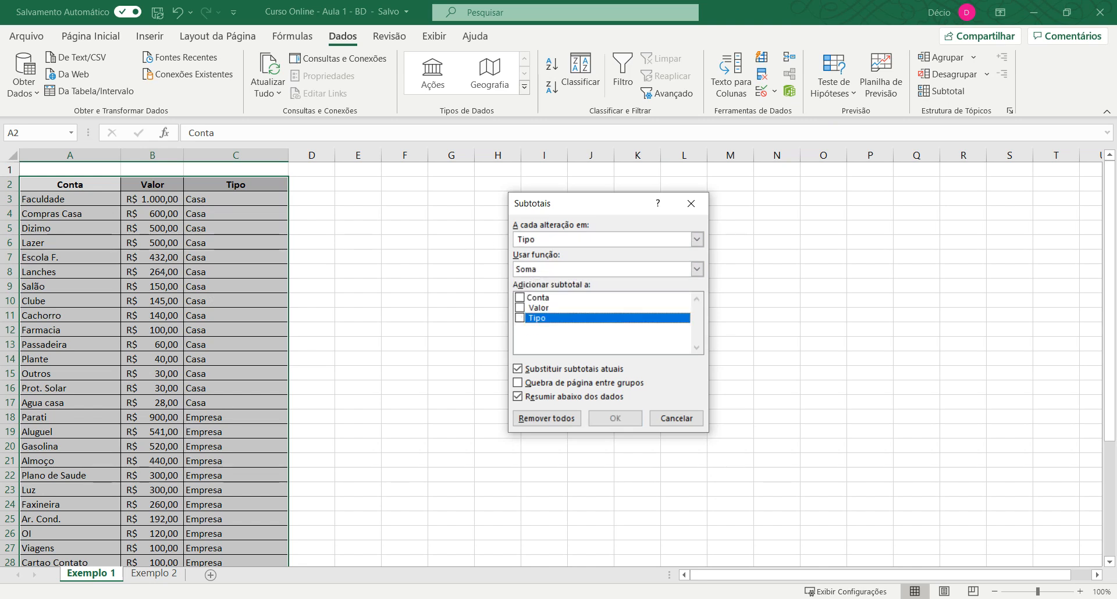
key("Up")
key("space")
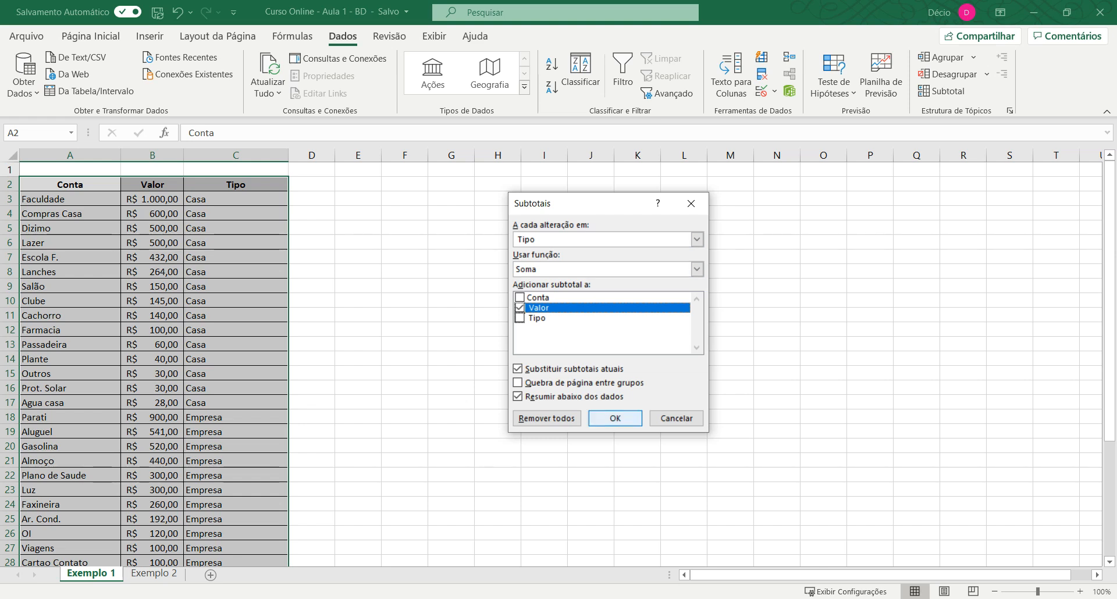
left_click(615, 418)
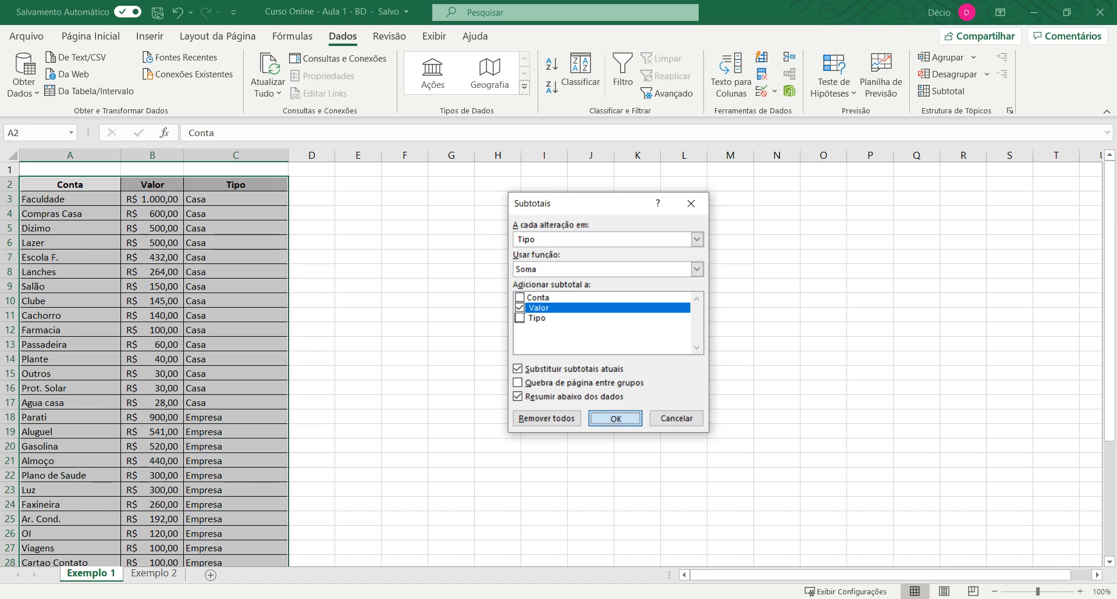
left_click(449, 360)
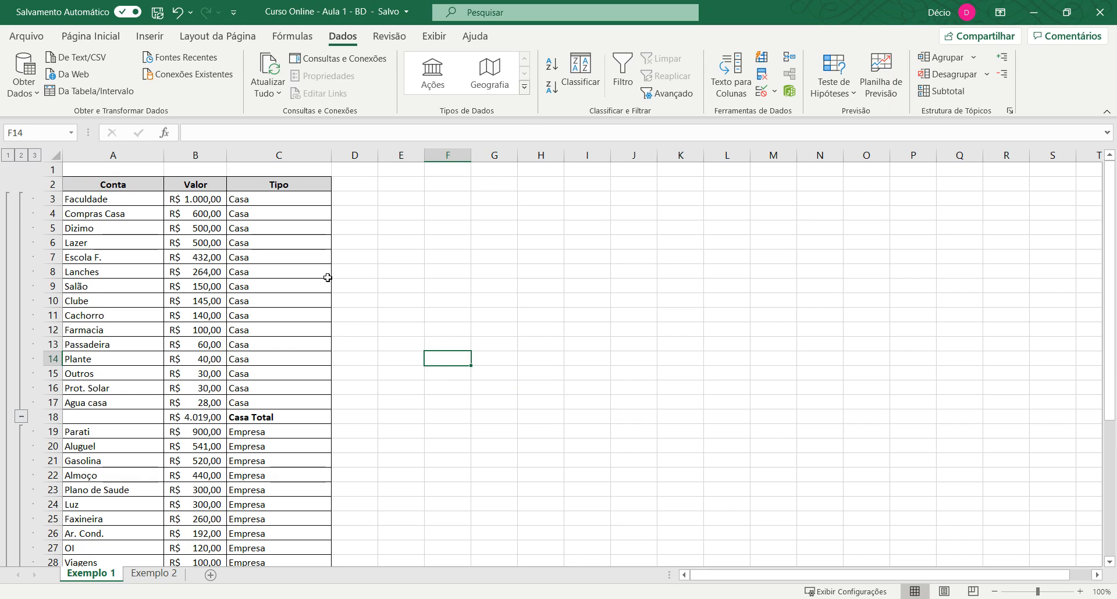
- Examine the subtotal rows for Casa and Empresa and the Total Geral row below the accounts
scroll(373, 315, "down", 1)
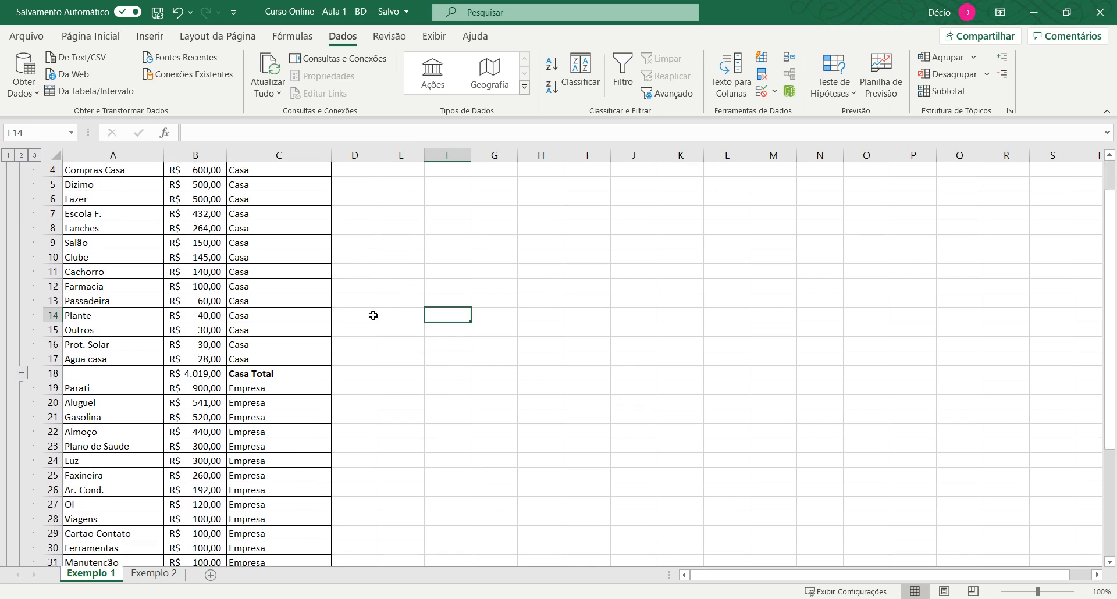
left_click(279, 373)
scroll(279, 377, "down", 4)
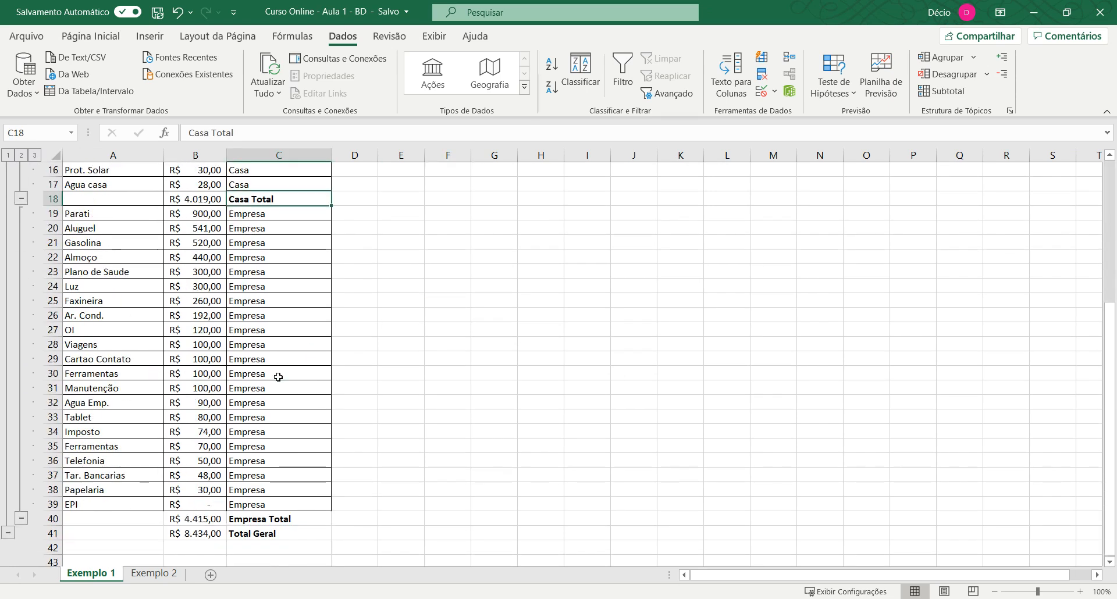
left_click(290, 519)
left_click(287, 534)
scroll(300, 522, "up", 3)
scroll(299, 522, "up", 2)
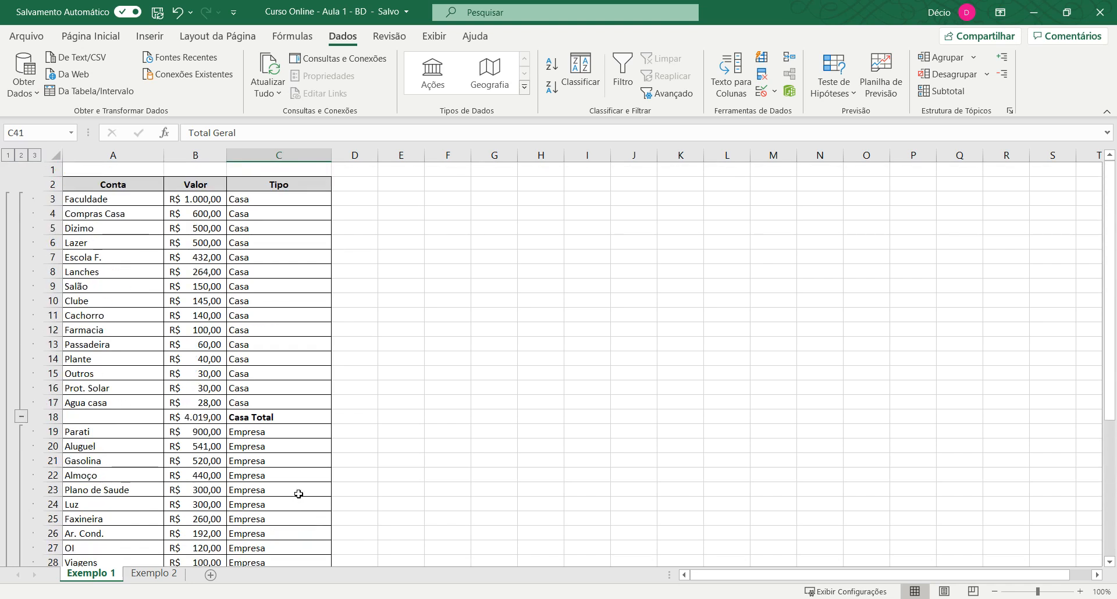
- Collapse the outline to the Total Geral row, expand it to the Tipo subtotals, and inspect the total cells
left_click(8, 155)
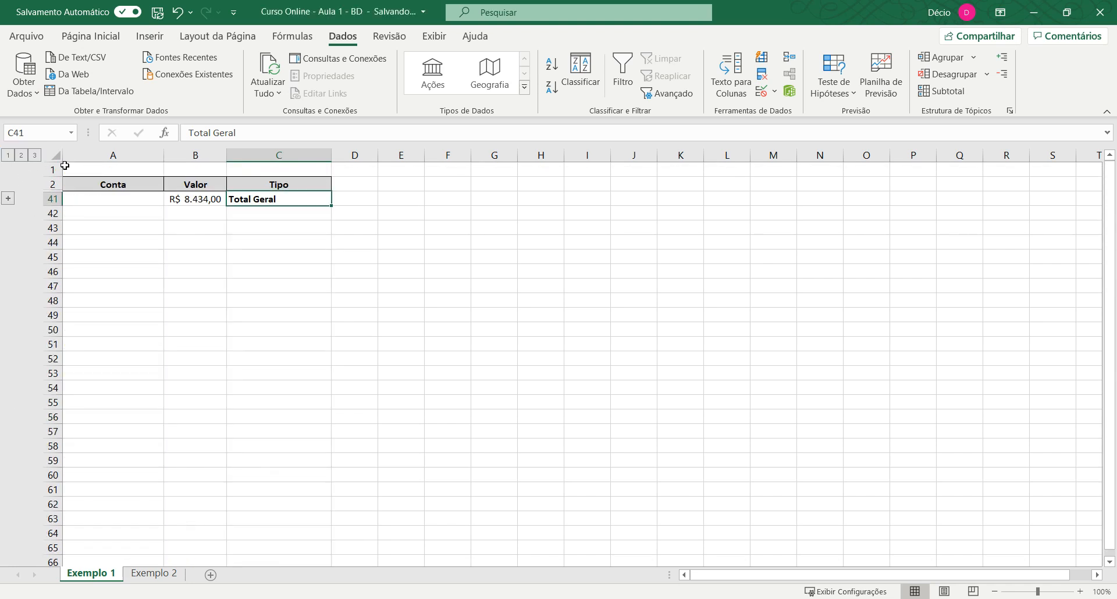
left_click(206, 198)
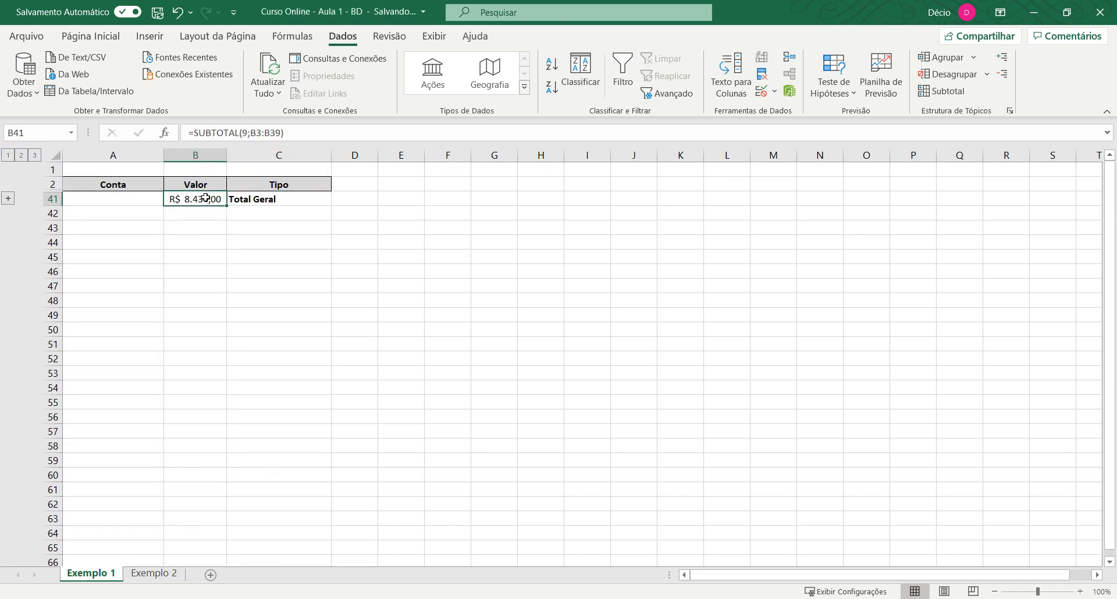
left_click(22, 155)
left_click(189, 201)
left_click(203, 214)
left_click(205, 228)
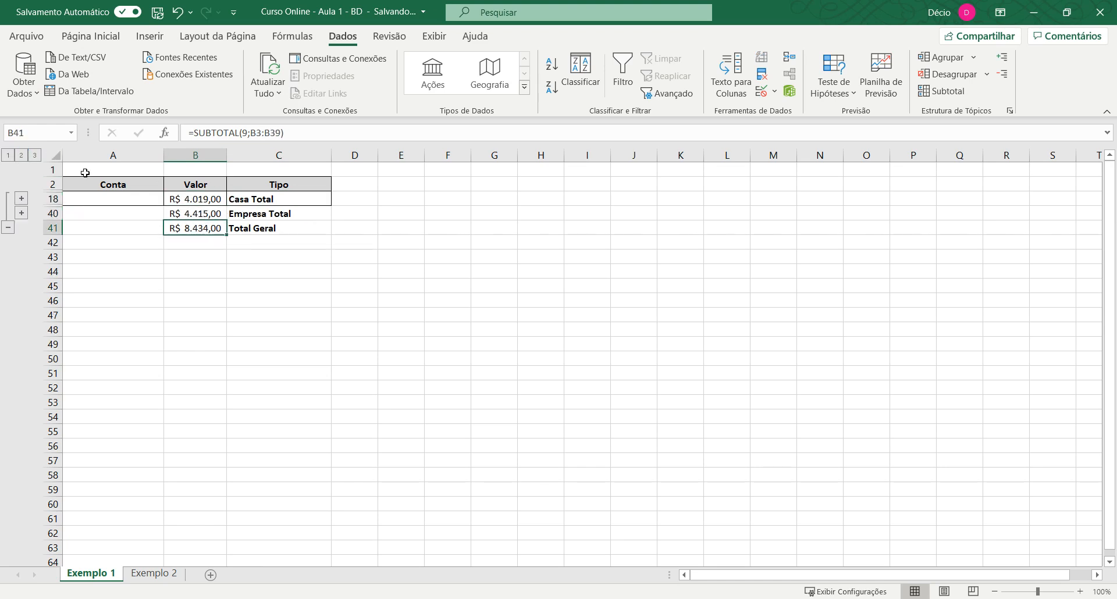
- Expand the outline to all account rows and review the Valor and Tipo entries in both groups
left_click(36, 155)
left_click(204, 211)
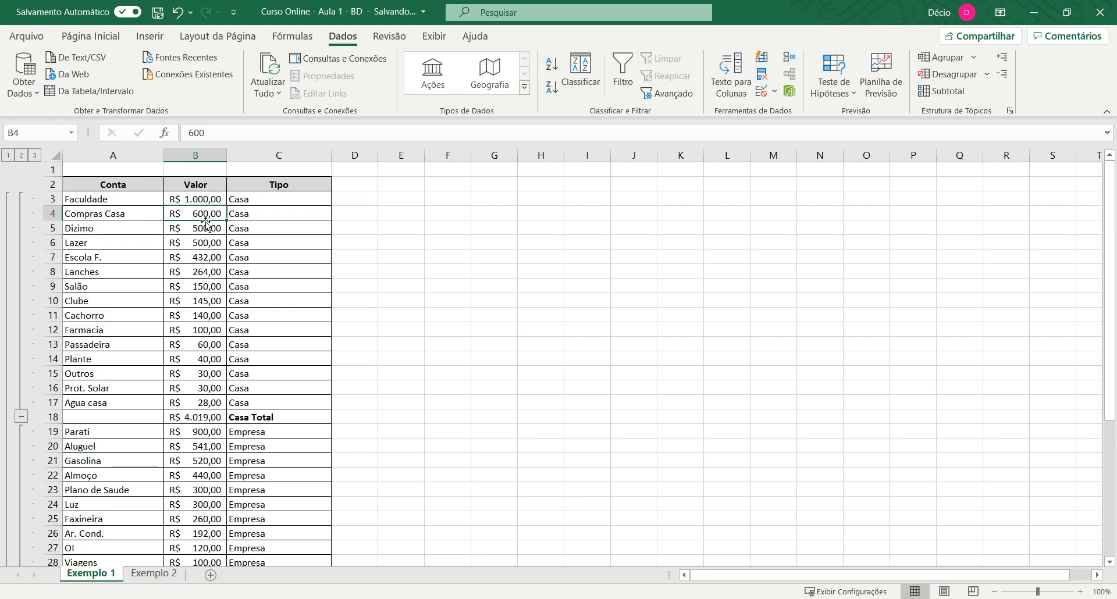
scroll(203, 210, "down", 2)
left_click(214, 344)
scroll(213, 345, "down", 3)
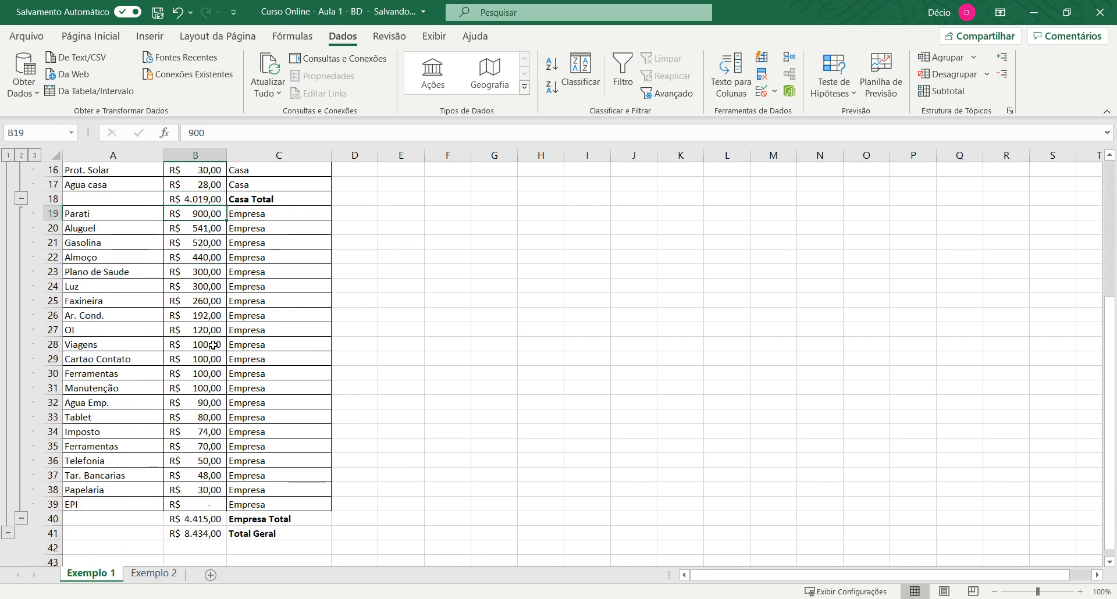
scroll(213, 344, "down", 1)
scroll(215, 367, "up", 6)
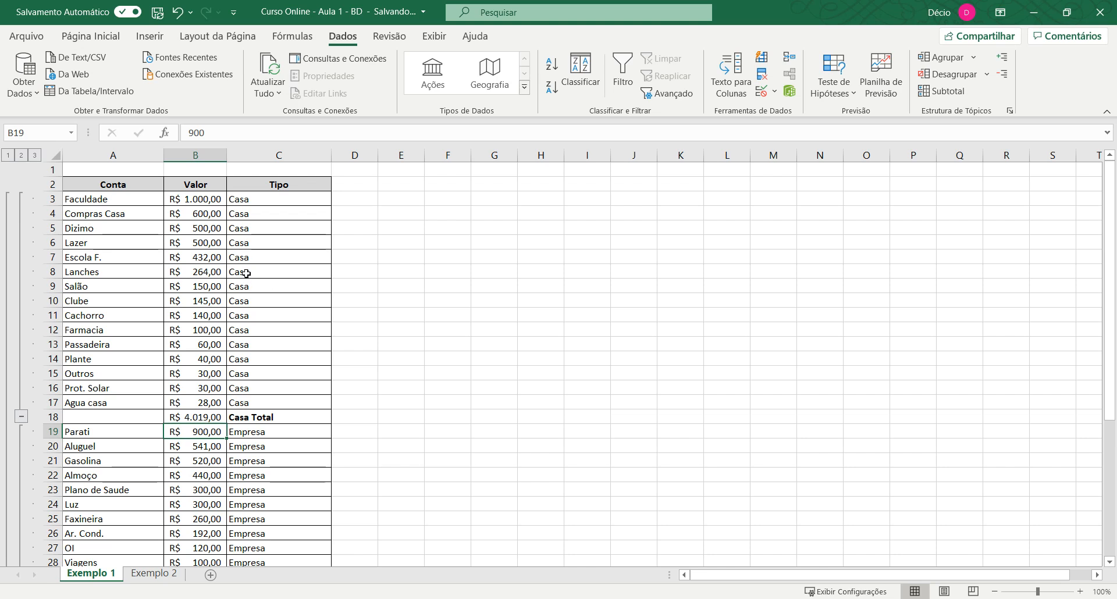
left_click(247, 272)
scroll(247, 274, "down", 6)
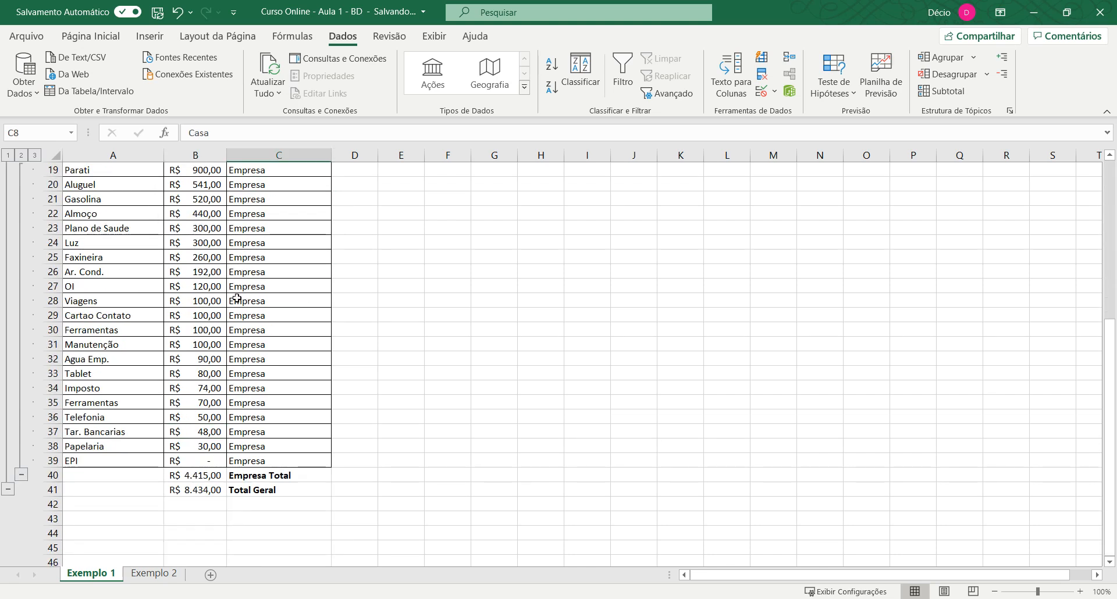
scroll(247, 392, "up", 6)
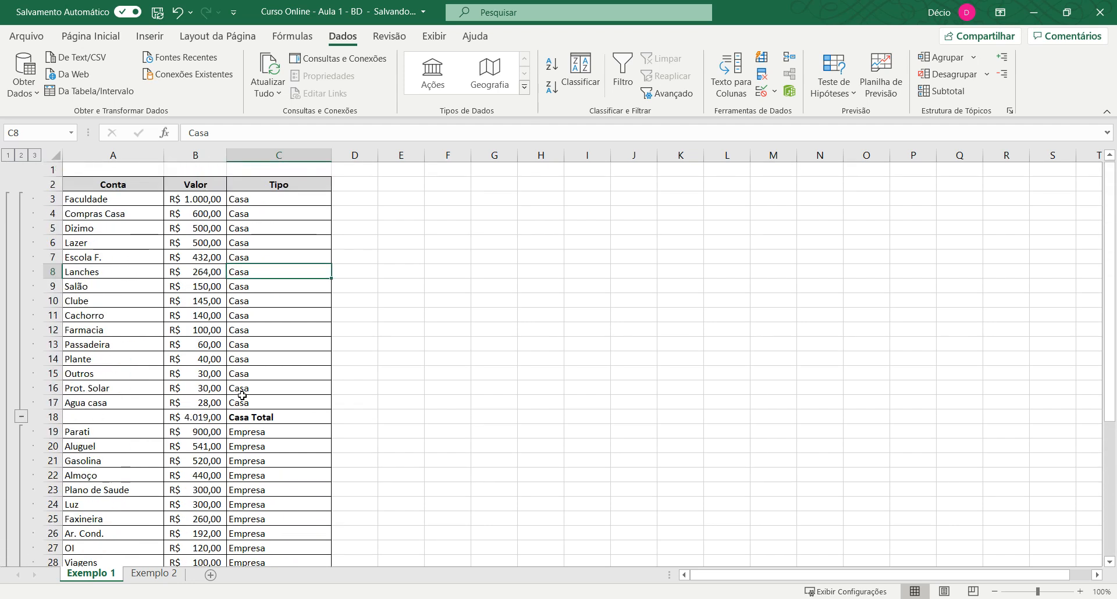
left_click(207, 227)
left_click(208, 203)
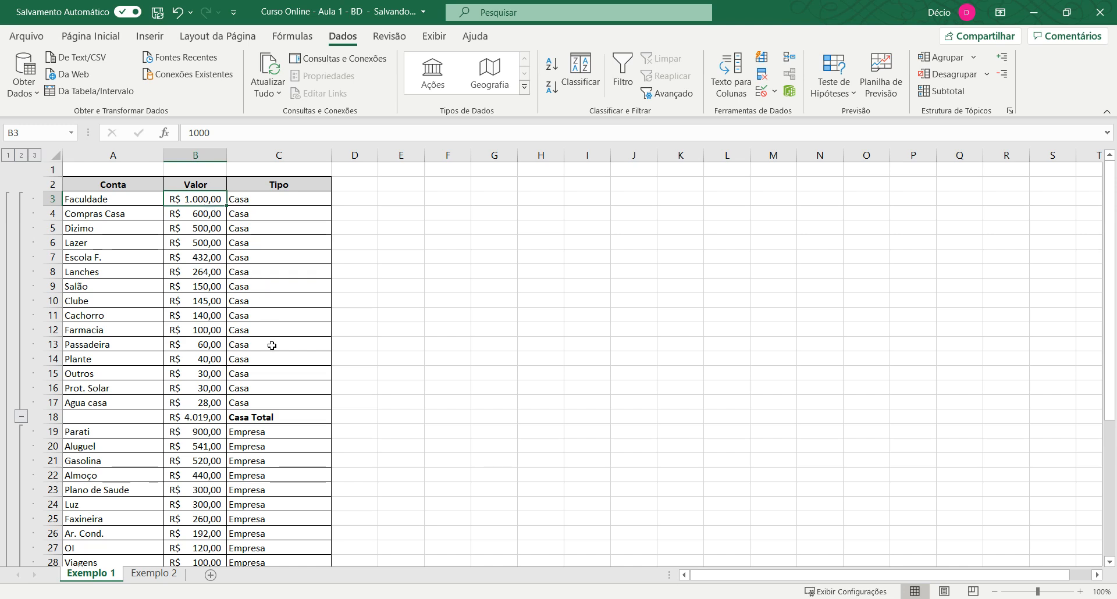
left_click(225, 403)
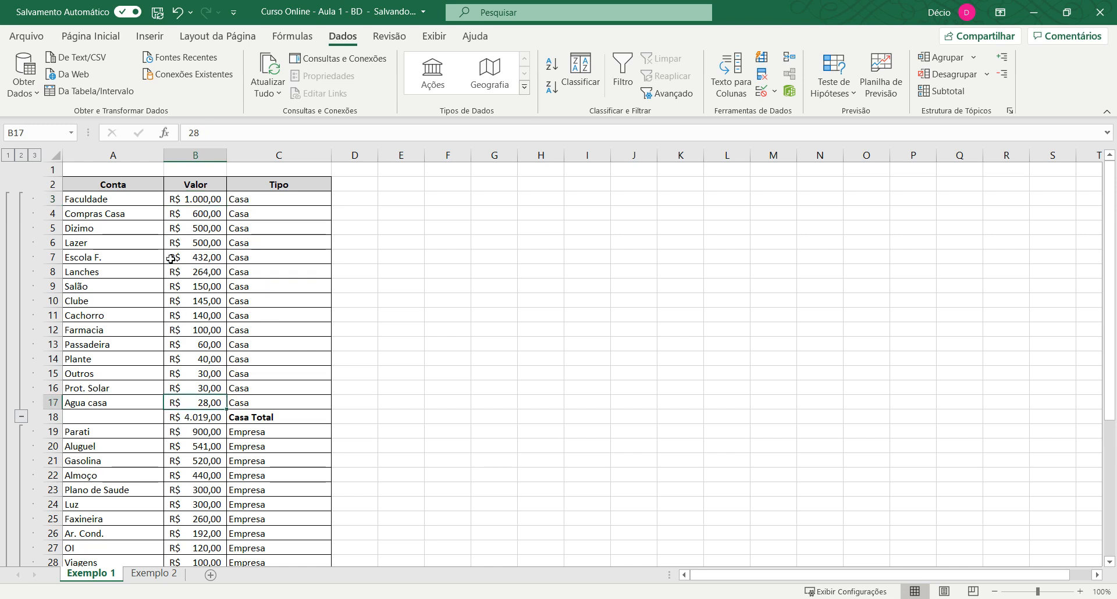
- Cycle the outline through levels 1, 2 and 3 and view the total rows beneath the detail
left_click(8, 156)
left_click(21, 156)
left_click(34, 155)
scroll(198, 407, "down", 5)
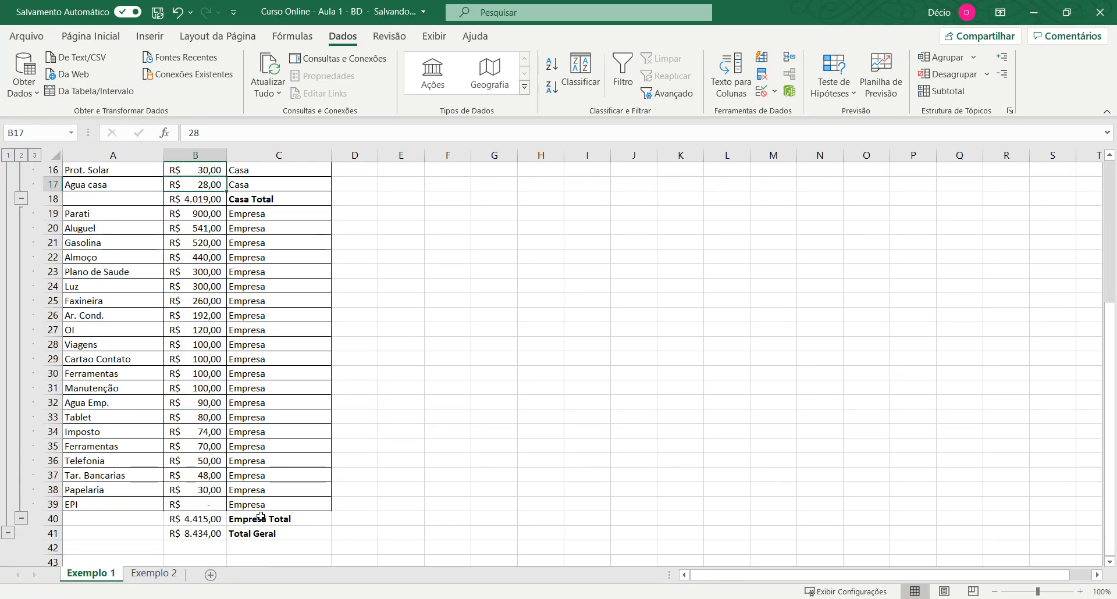
- Remove all subtotals from the account table and check the plain list
left_click(961, 92)
left_click(544, 419)
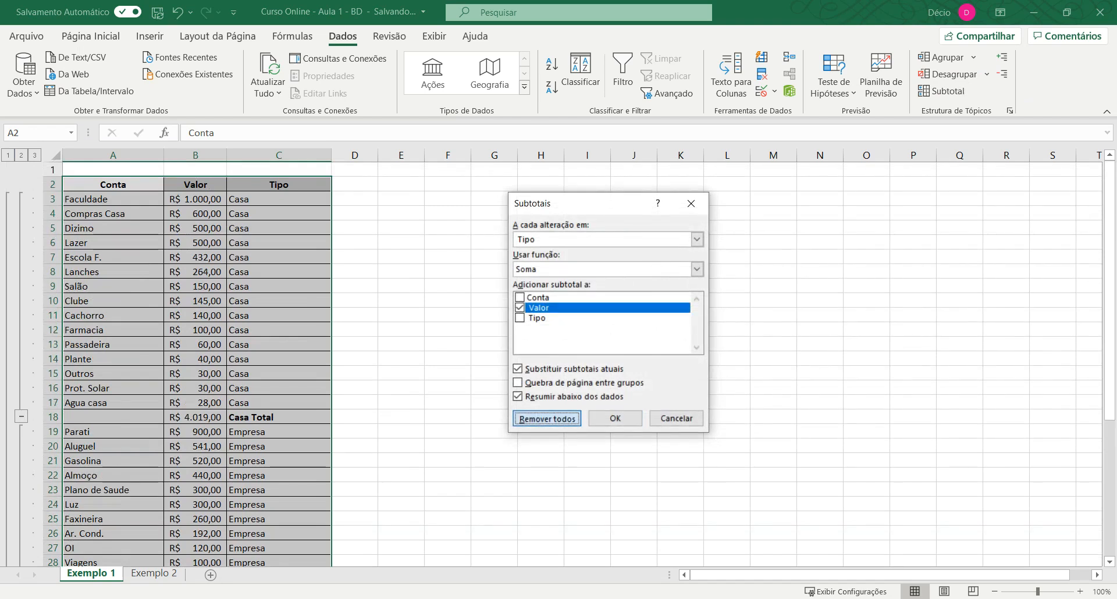
left_click(537, 425)
scroll(162, 447, "down", 4)
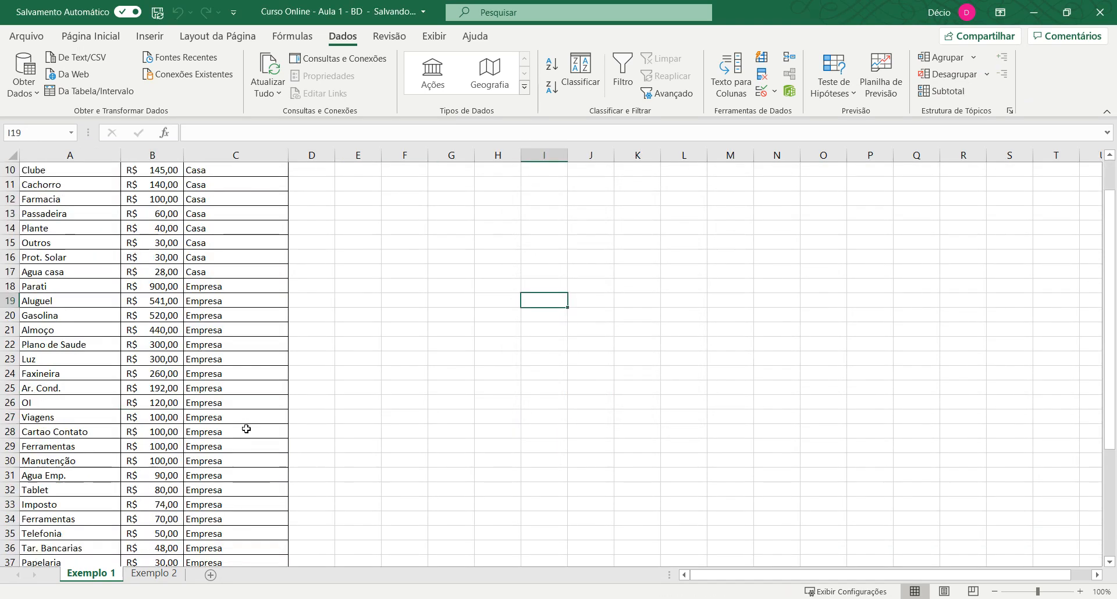
left_click(944, 92)
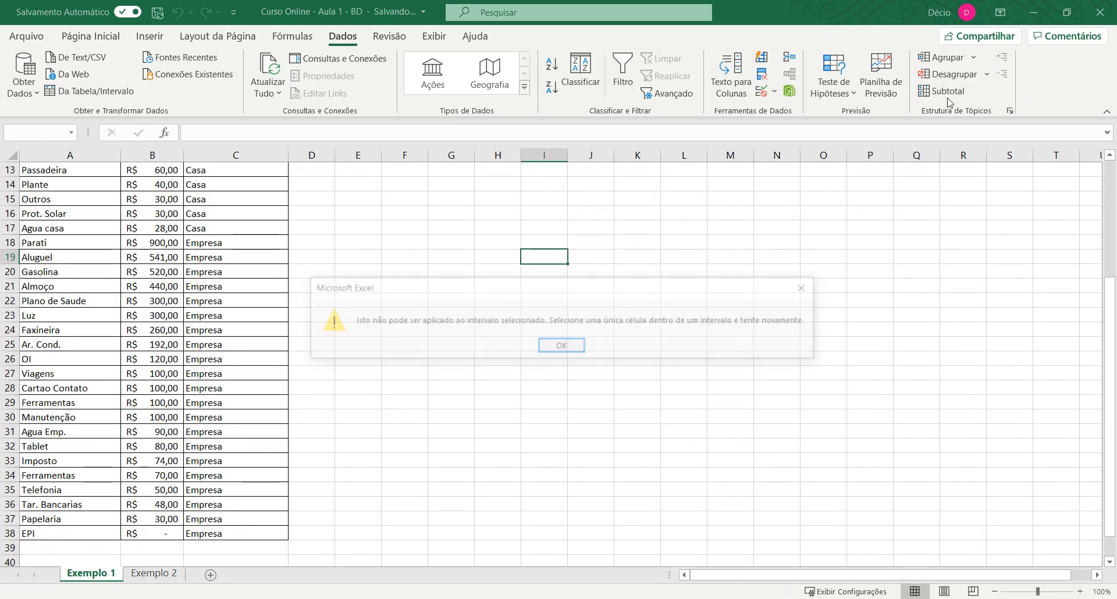
left_click(574, 351)
left_click(166, 287)
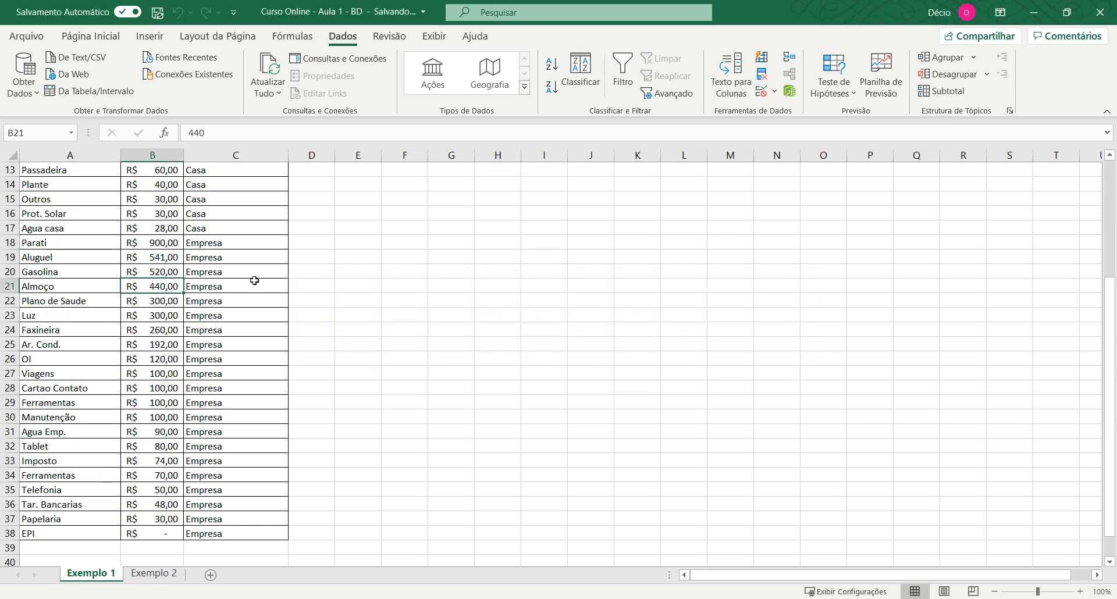
scroll(254, 279, "up", 4)
left_click(940, 93)
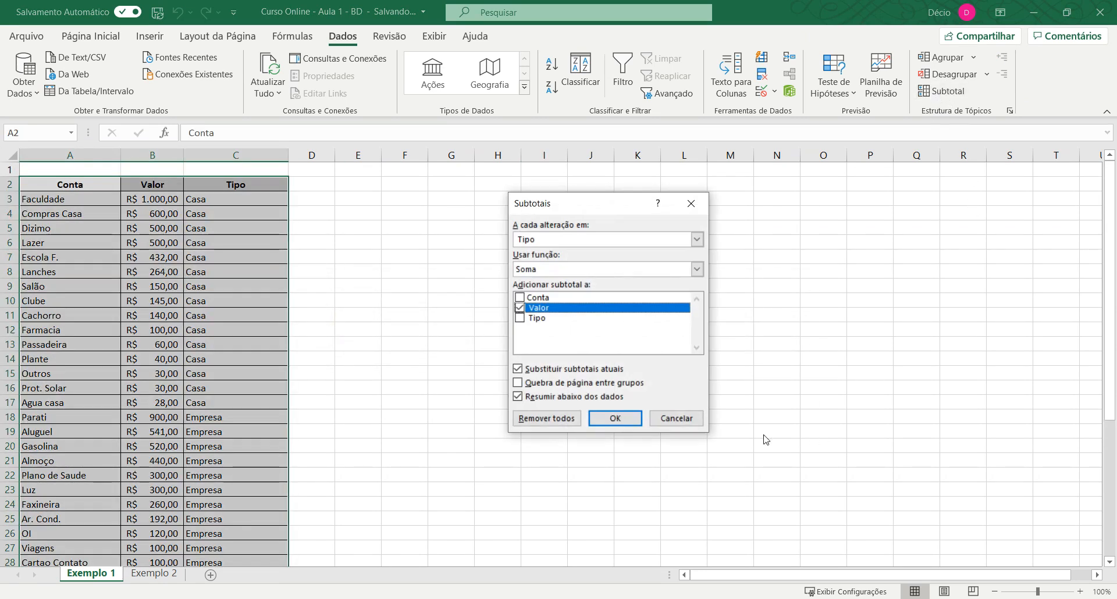
left_click(676, 419)
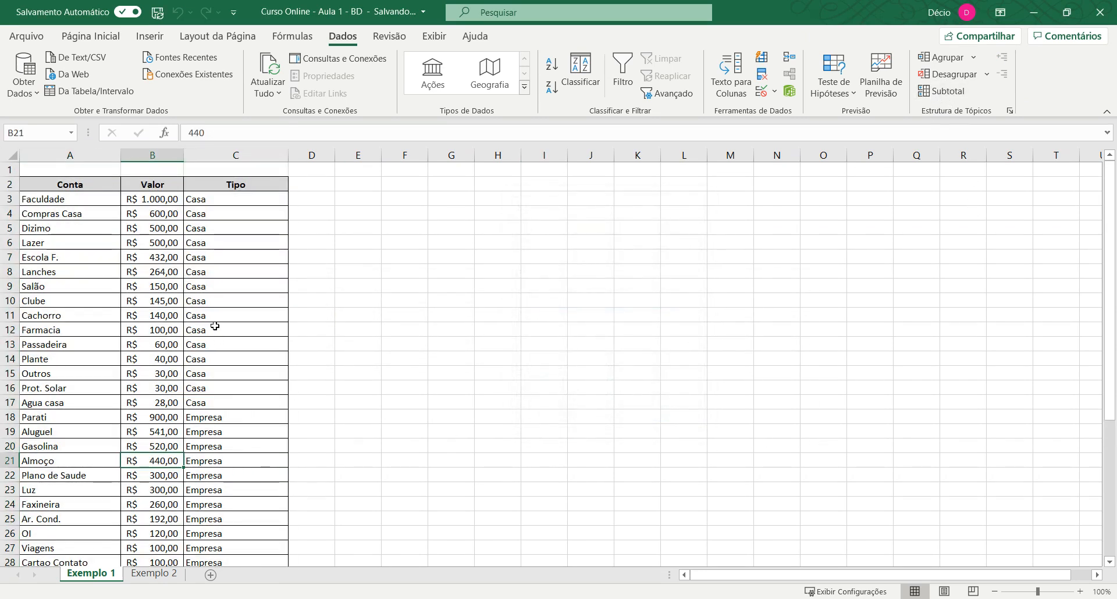
- Add Soma subtotals of Valor at each change in Tipo to the account table and review the total rows
scroll(215, 328, "down", 4)
scroll(217, 355, "up", 4)
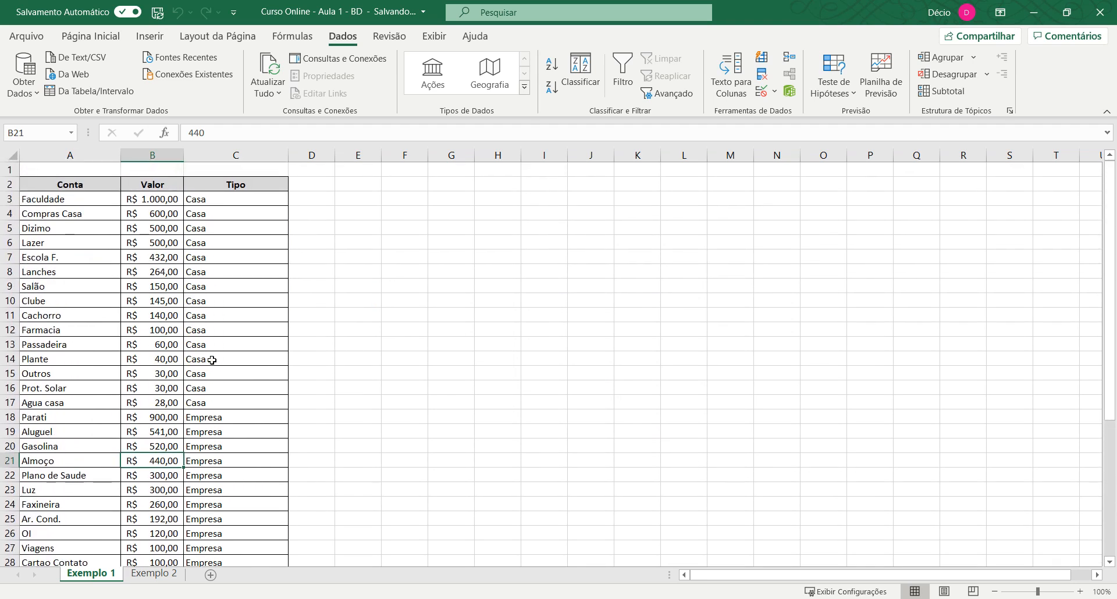
left_click(76, 272)
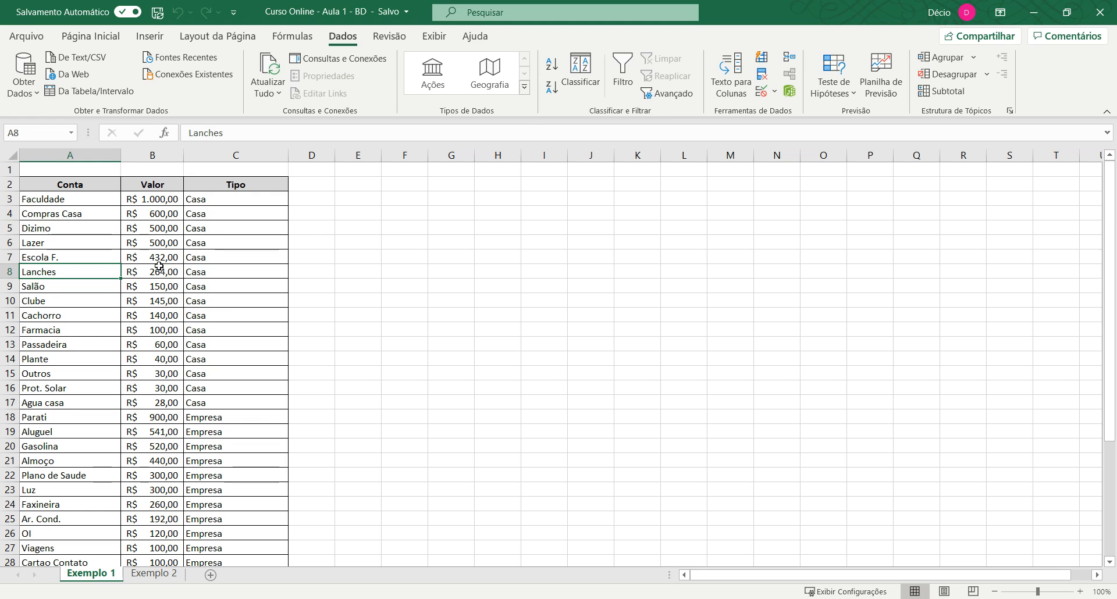
left_click(942, 91)
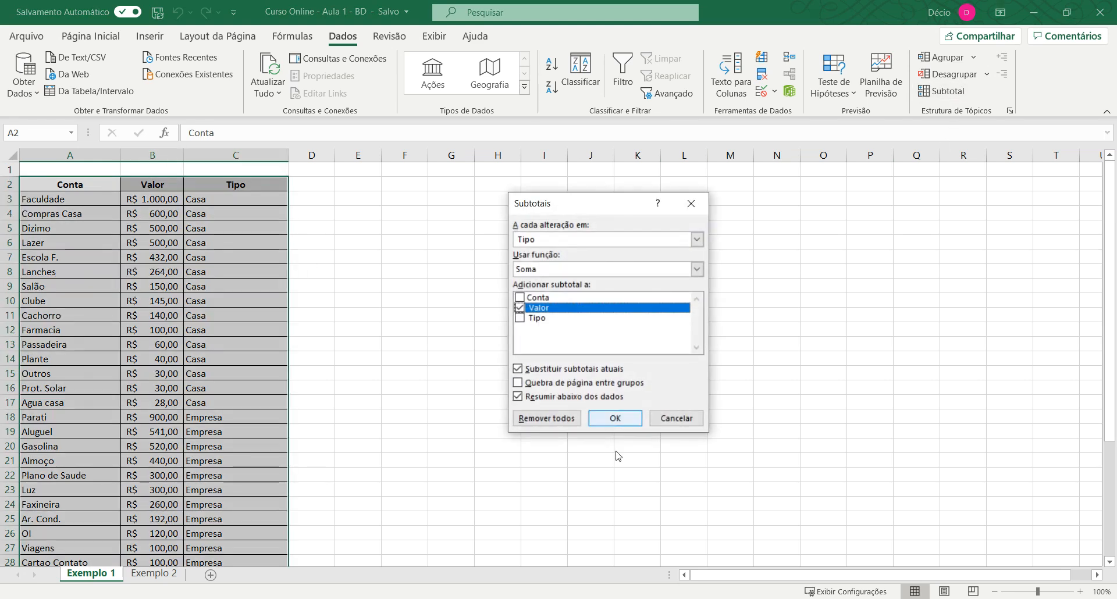
left_click(615, 419)
left_click(355, 351)
scroll(90, 323, "down", 1)
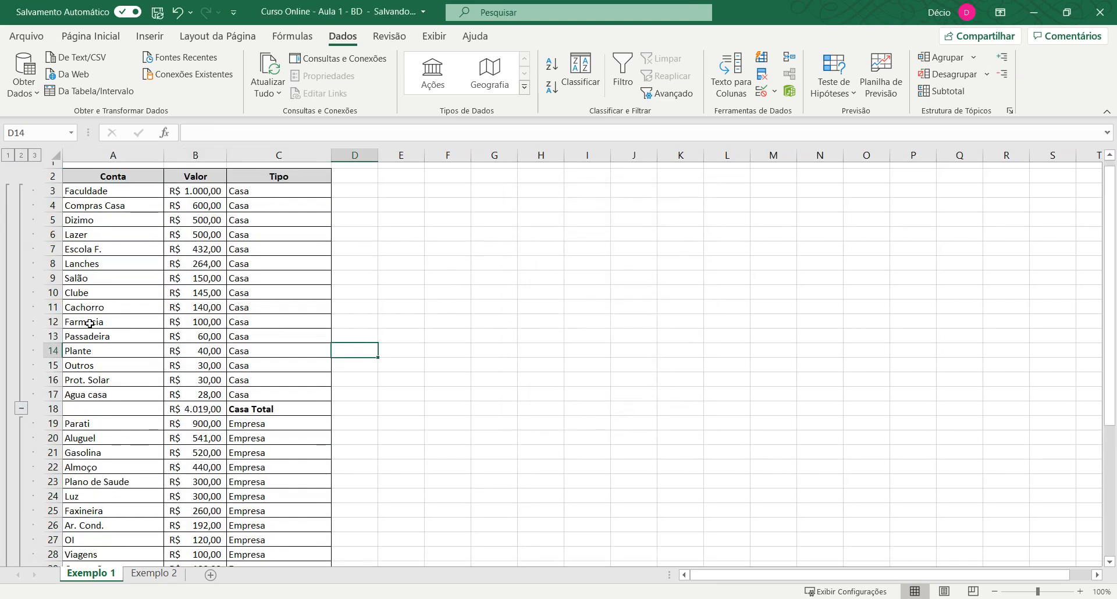
scroll(141, 356, "down", 5)
scroll(165, 352, "up", 5)
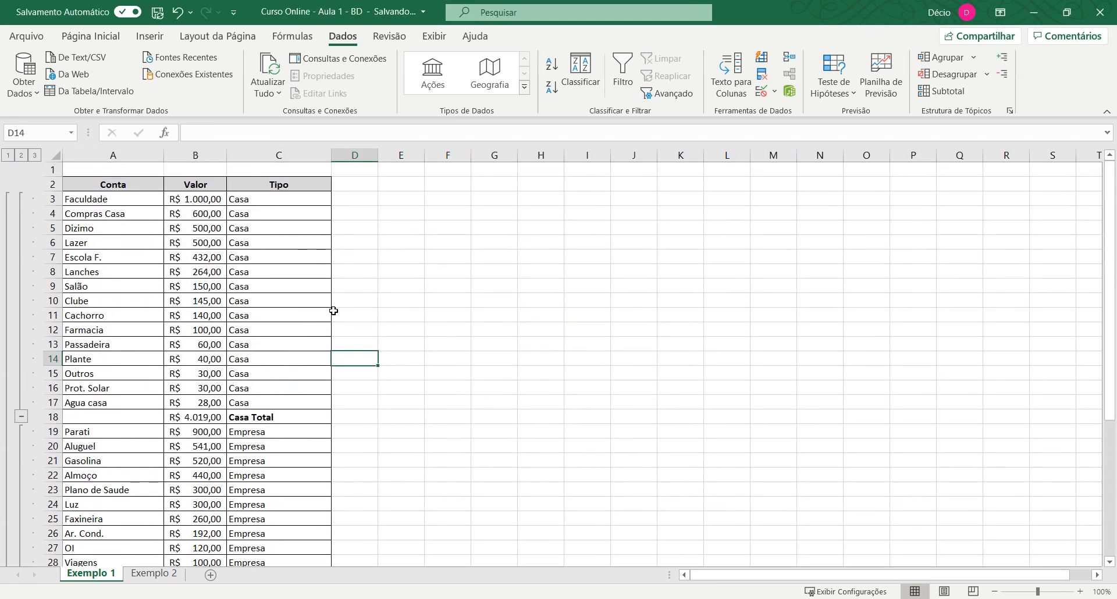
scroll(334, 311, "down", 6)
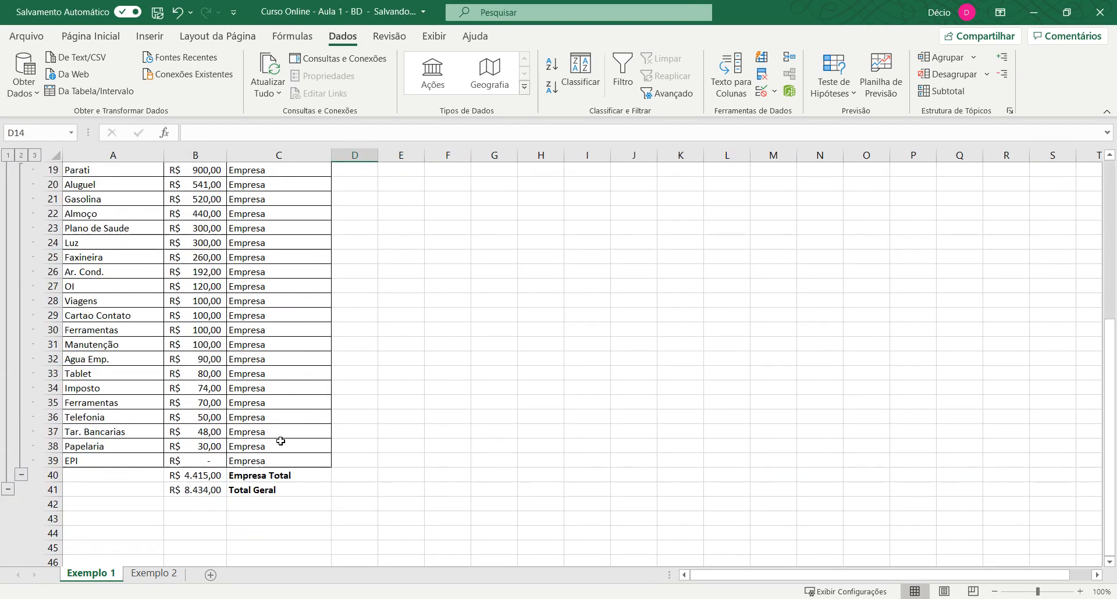
scroll(291, 431, "up", 6)
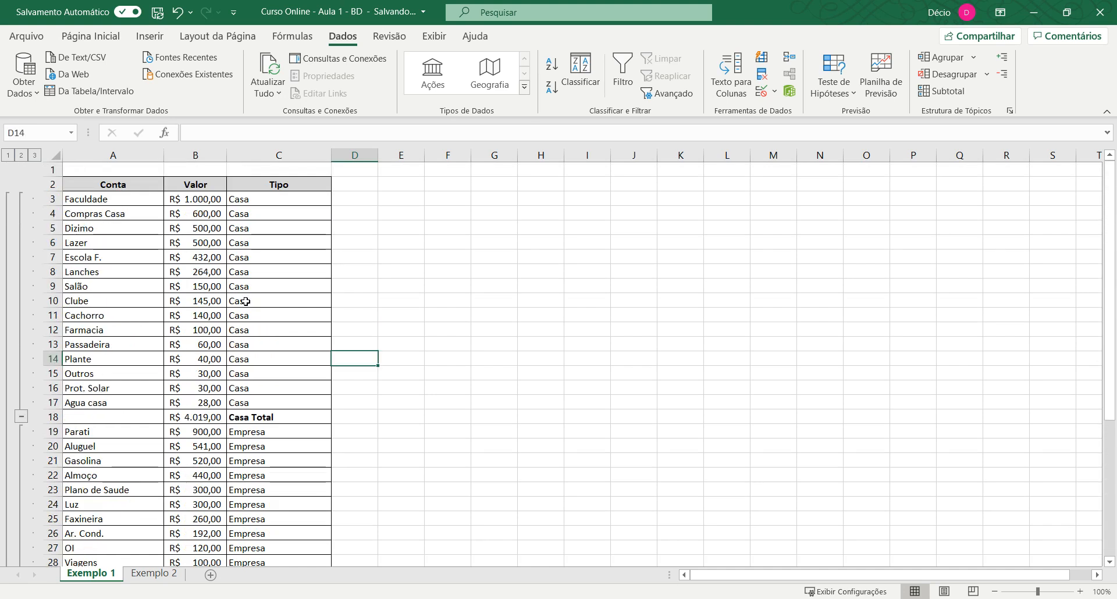
- Rename the Exemplo 1 sheet as Exemplo 1 - Subtotal
double_click(118, 575)
left_click(119, 577)
double_click(116, 575)
left_click(116, 574)
type("-")
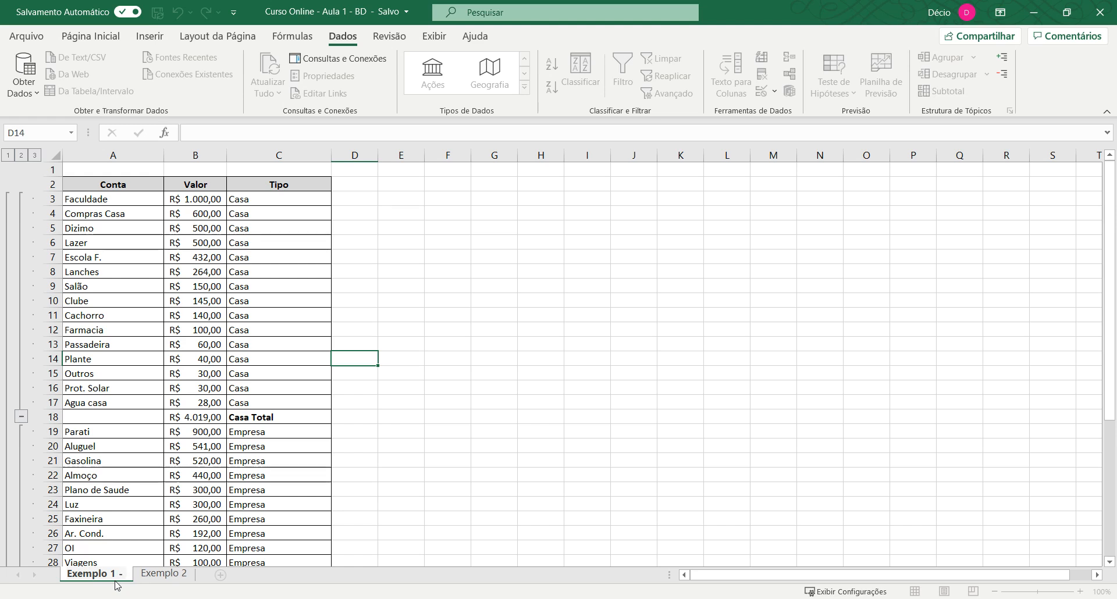
type(" S")
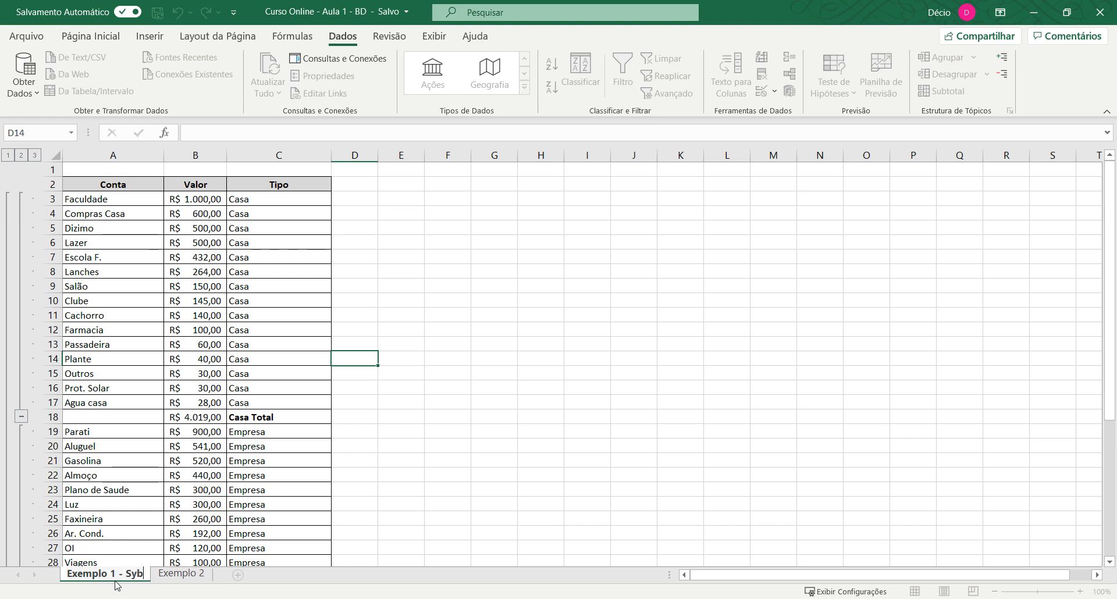
type("ubtotal")
key("Return")
left_click(519, 486)
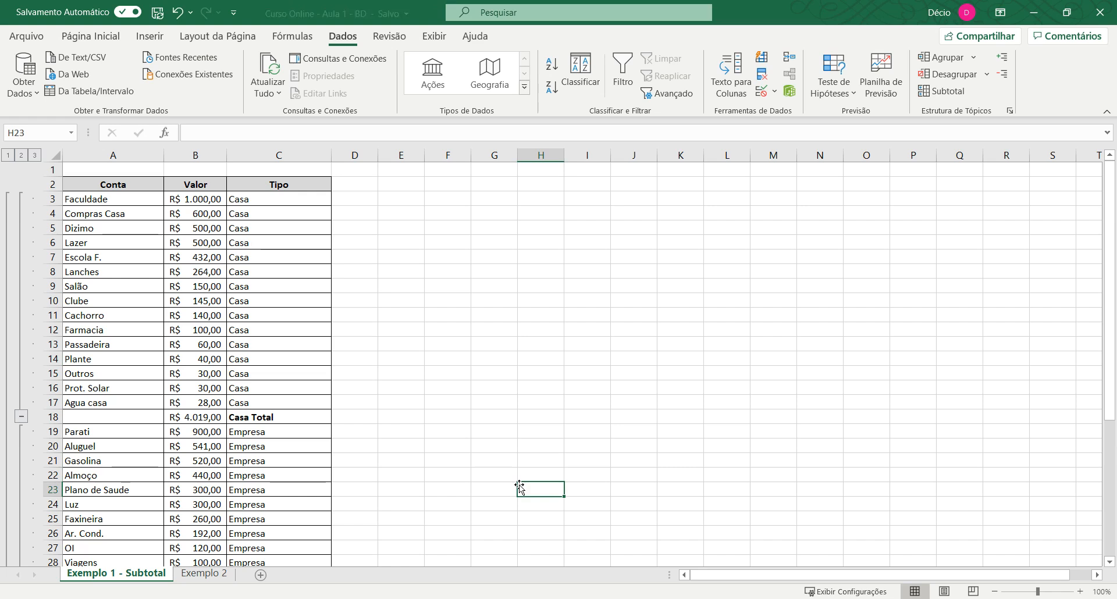
right_click(122, 576)
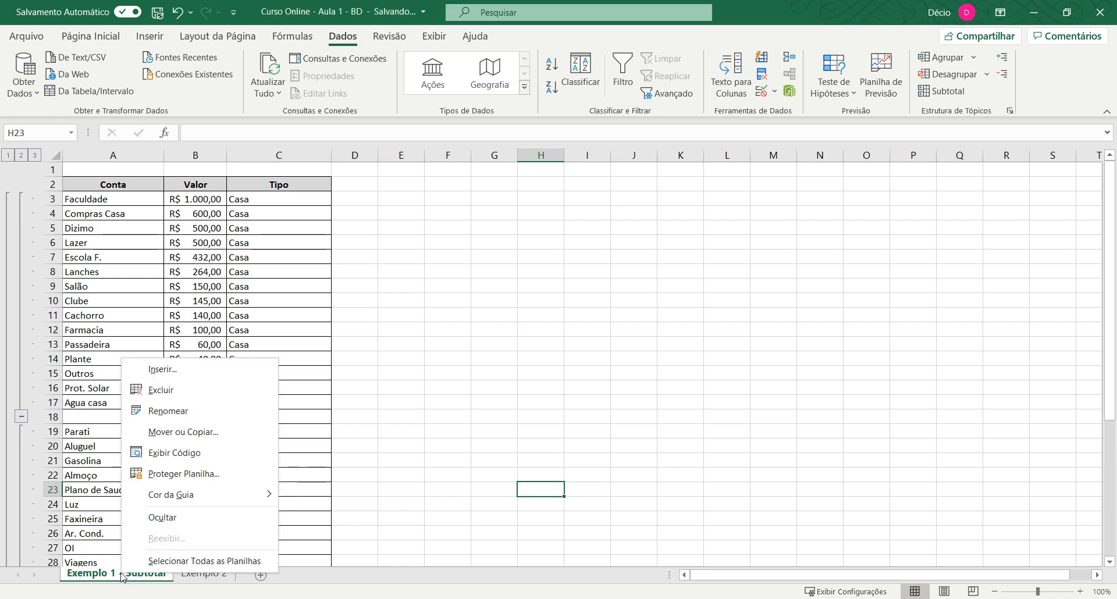
left_click(175, 428)
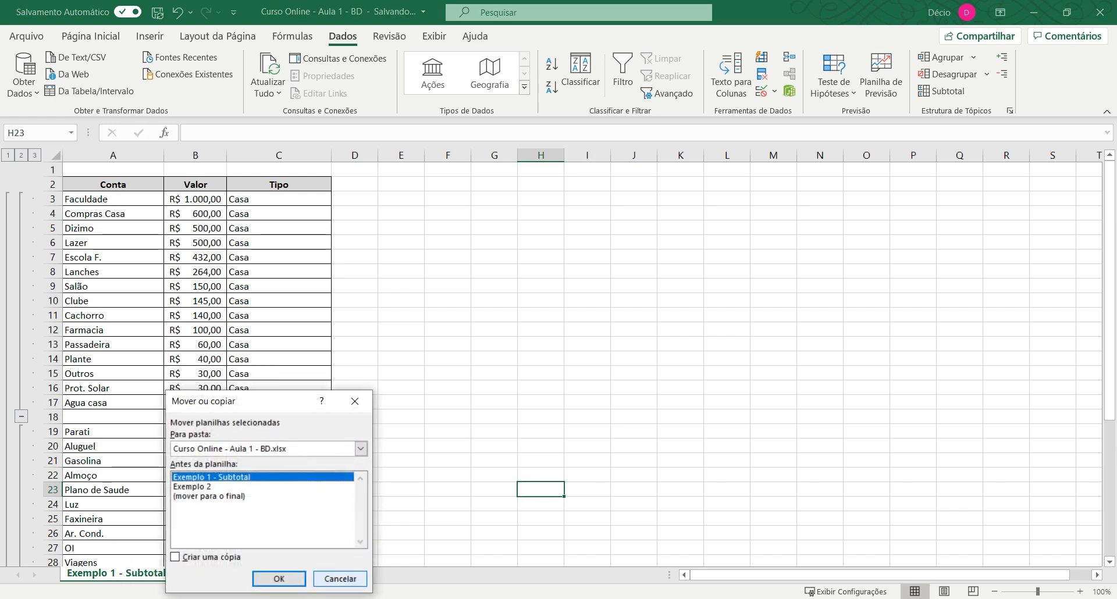
left_click(340, 578)
- Create a copy of the Exemplo 1 - Subtotal sheet and place it before the original
right_click(143, 577)
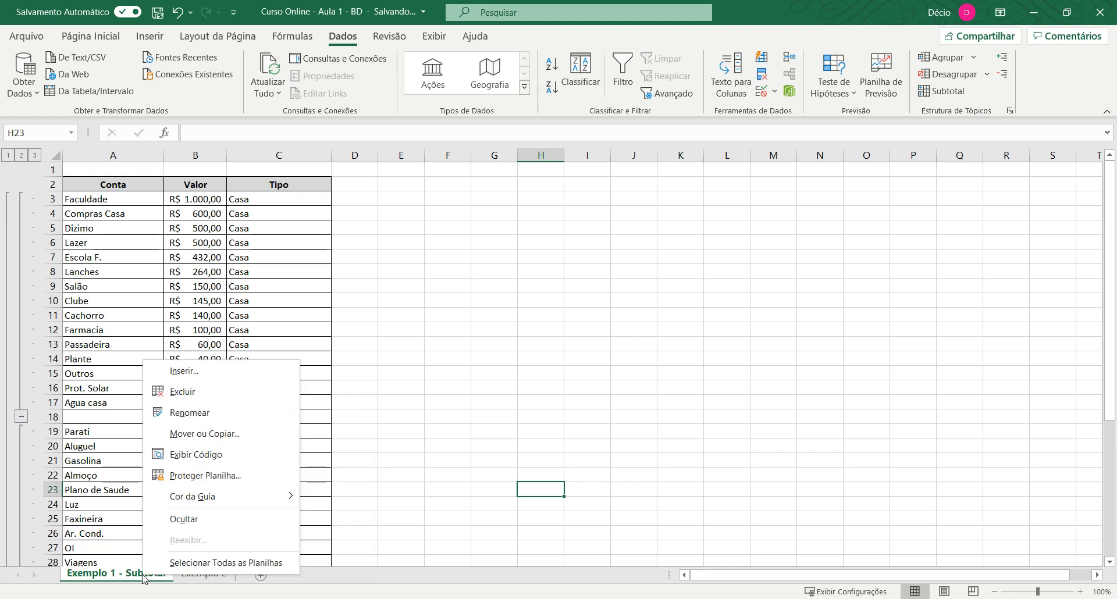
left_click(204, 433)
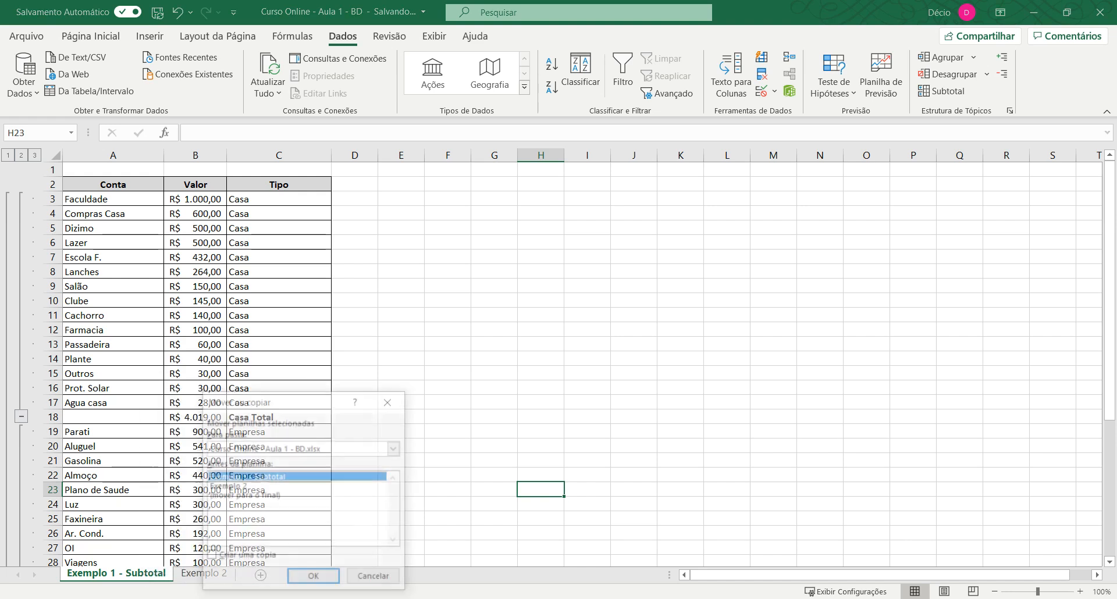
left_click(211, 557)
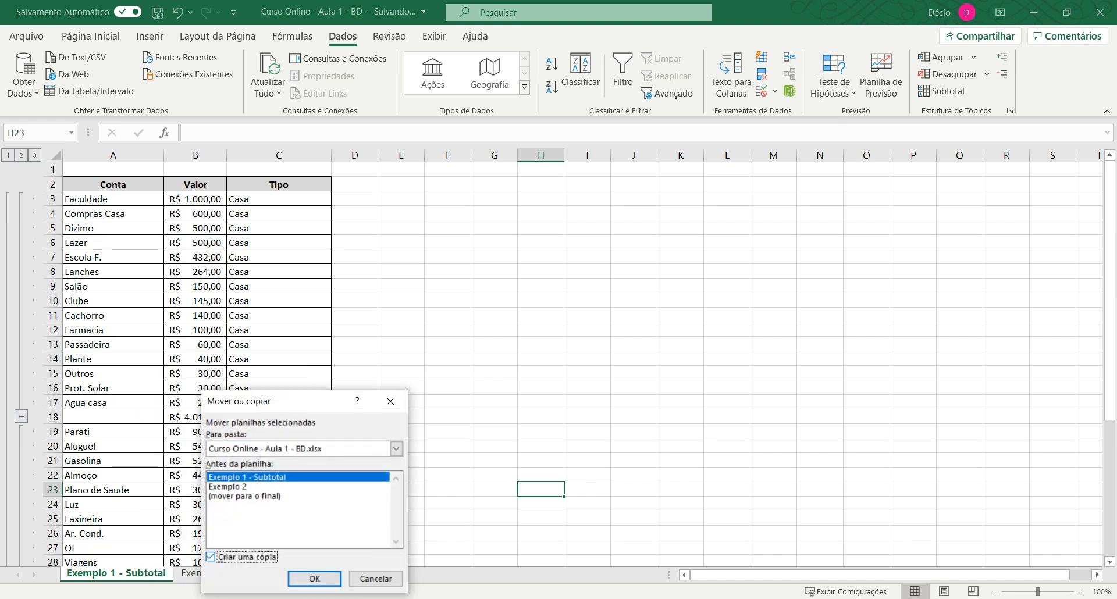
left_click(314, 578)
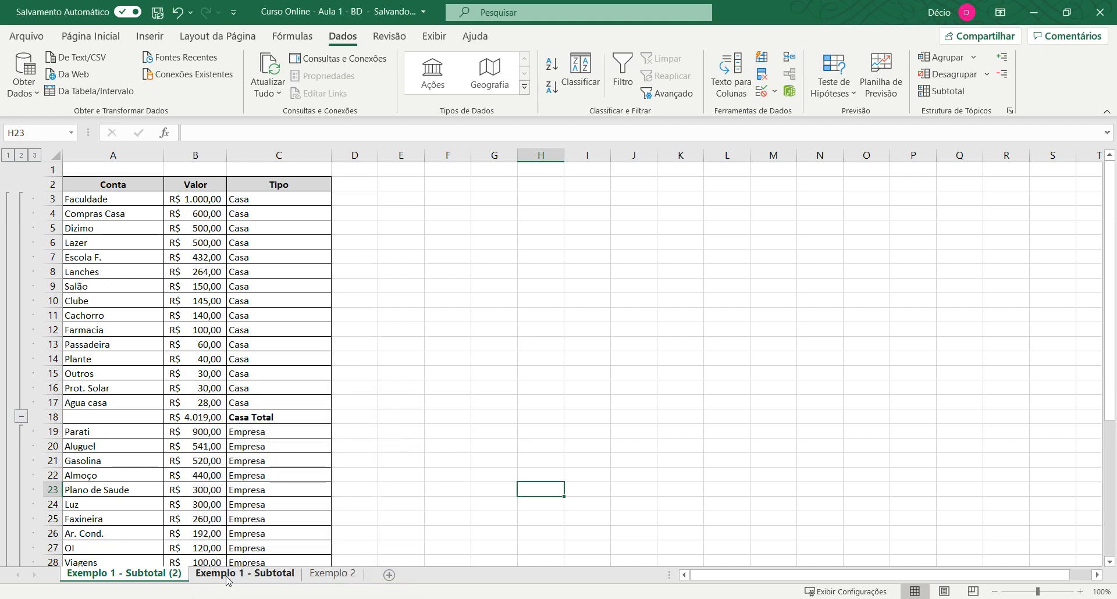
- Rename the copied sheet as Exemplo 1 - Somese
double_click(164, 578)
left_click(149, 574)
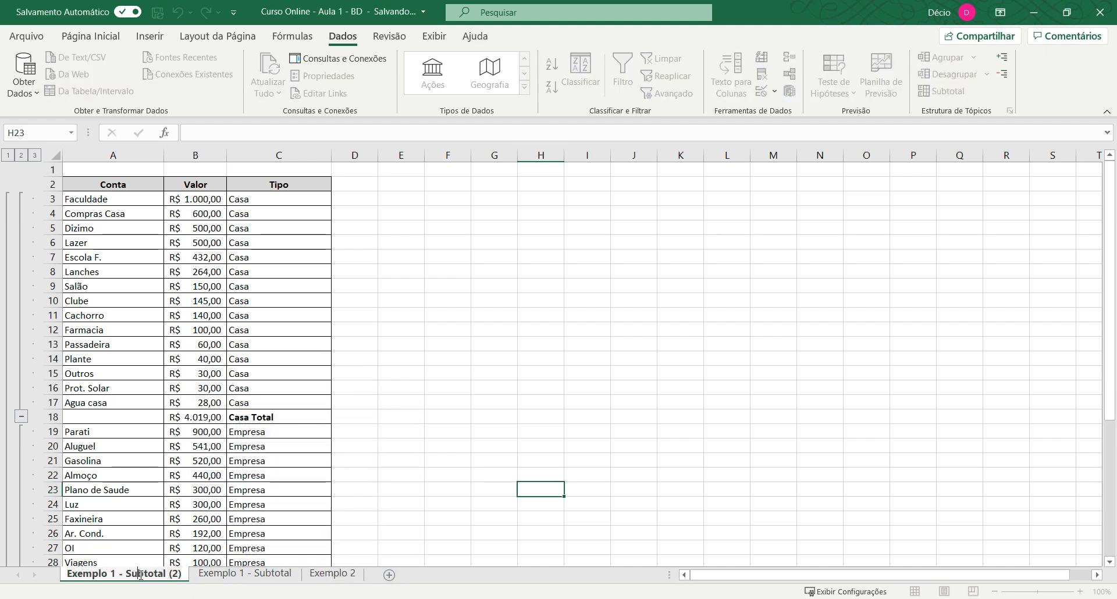
left_click_drag(127, 574, 181, 575)
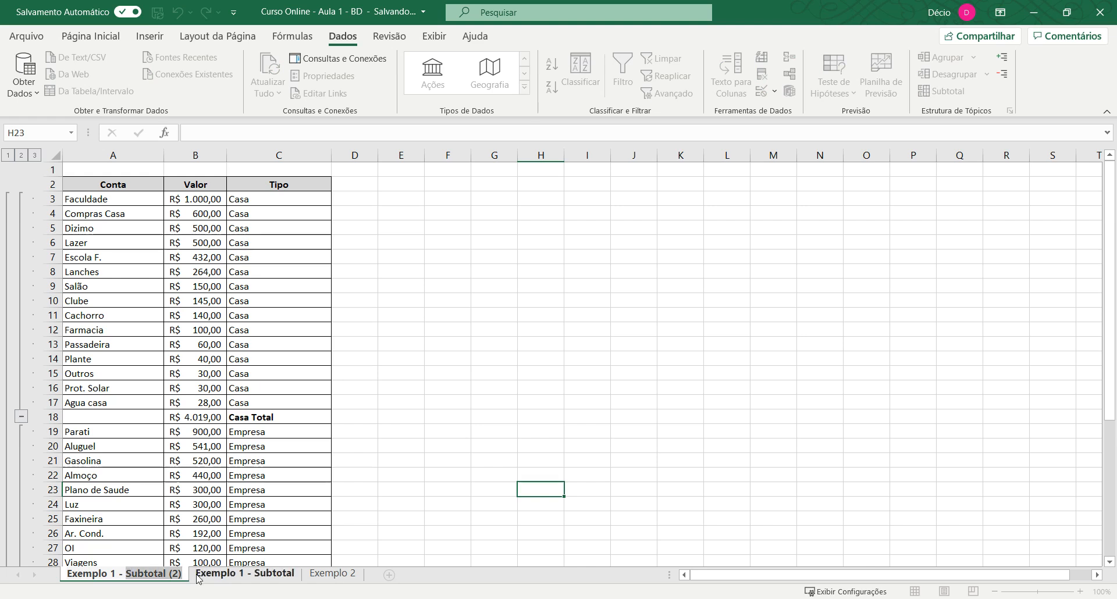
type("Somese")
left_click(584, 344)
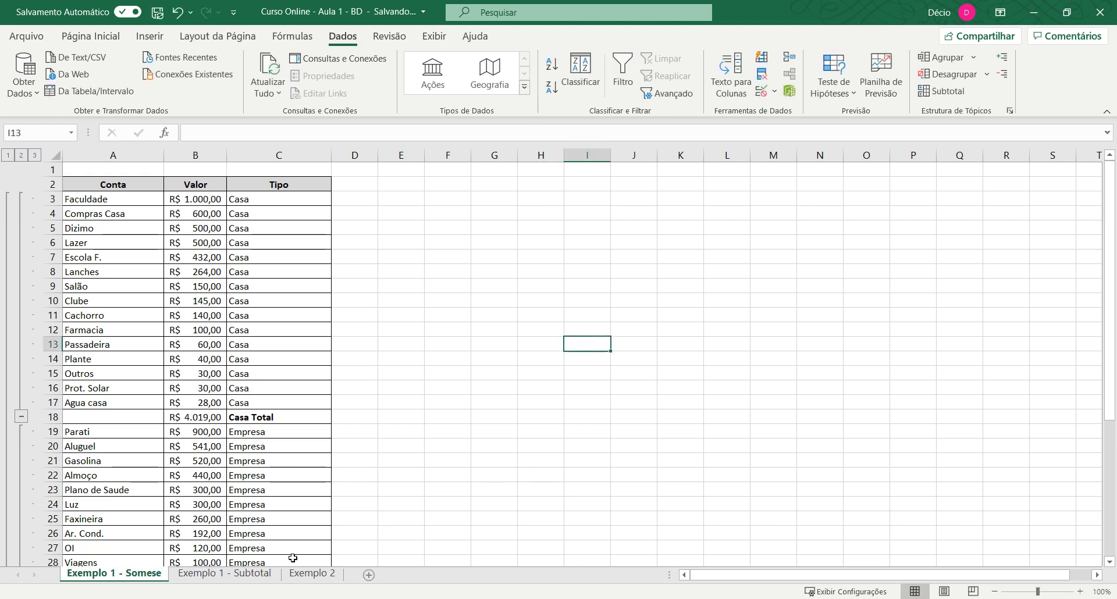
- Compare the original and copied sheets, and remove all subtotals from the table on Exemplo 1 - Somese
left_click(225, 577)
left_click(152, 578)
left_click(204, 578)
left_click(119, 578)
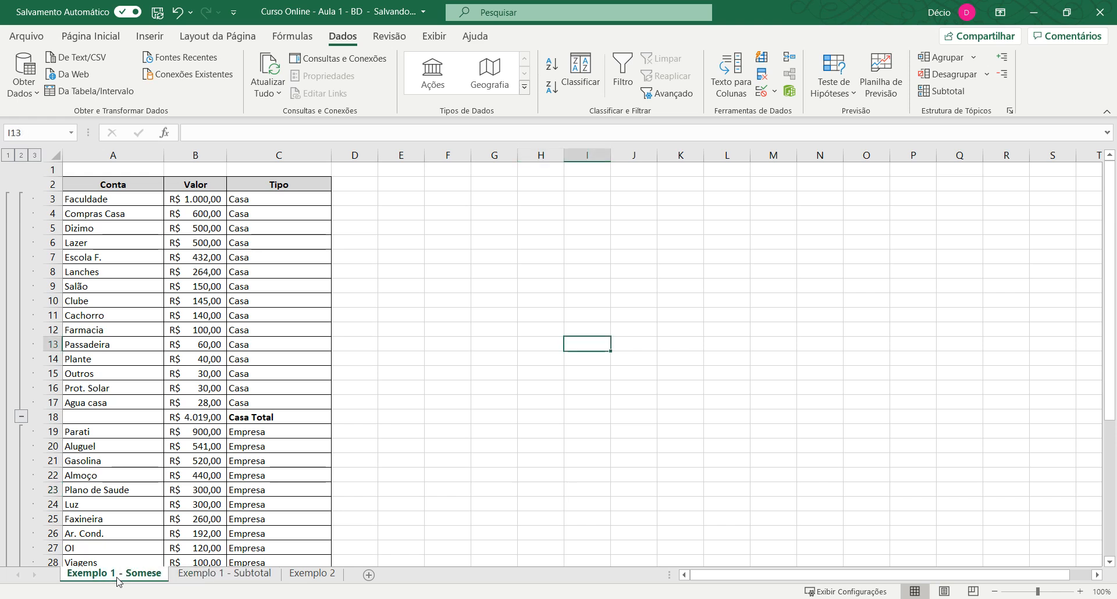
left_click(104, 203)
left_click(947, 93)
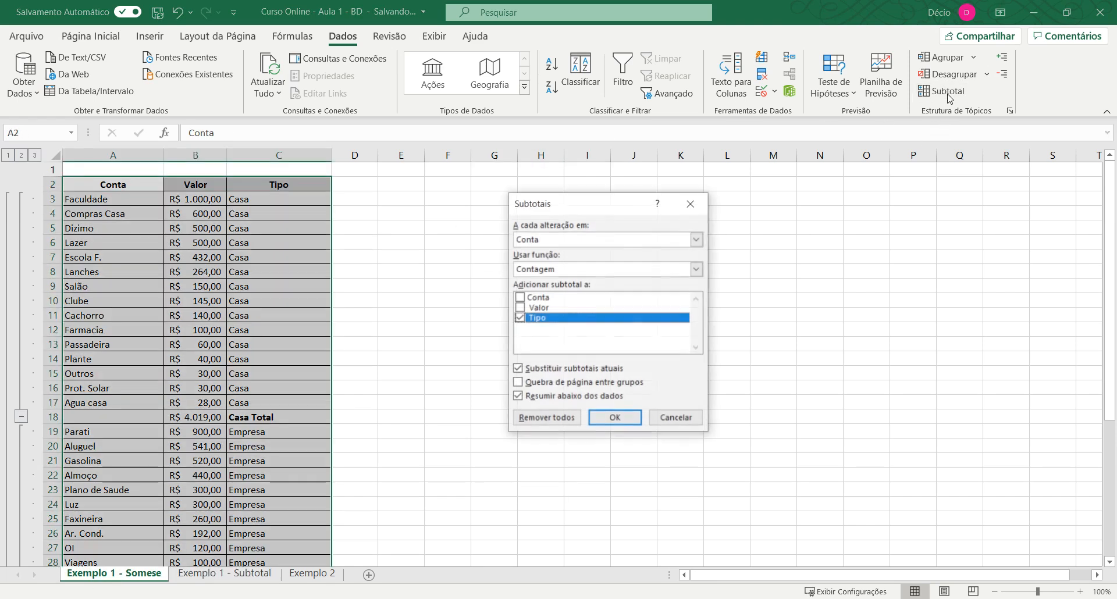
left_click(569, 416)
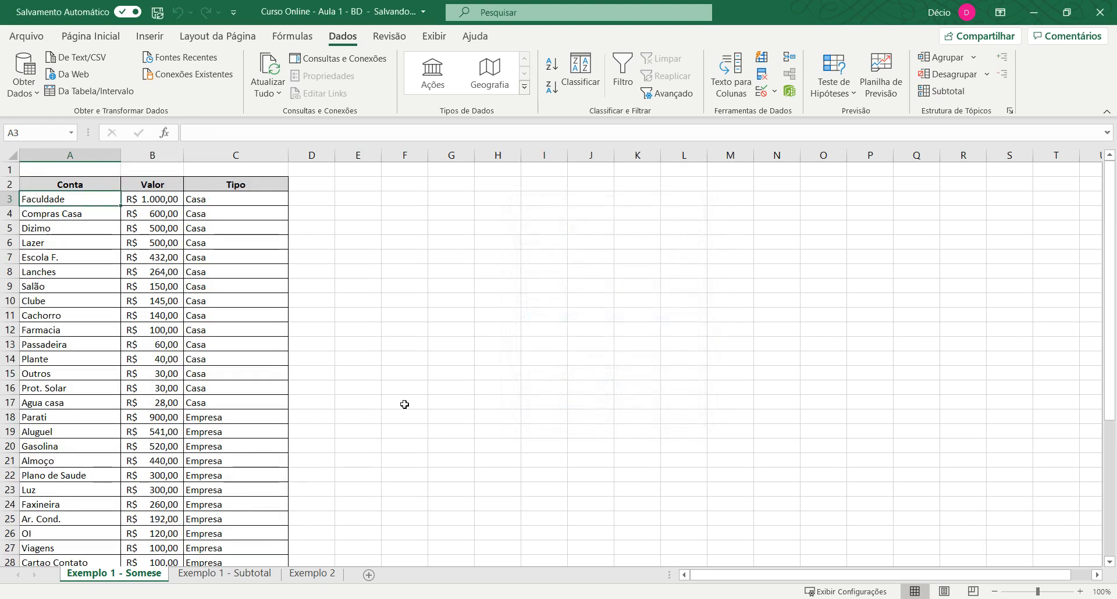
- Review the plain account list on Exemplo 1 - Somese, checking its Valor and Tipo entries
left_click(221, 374)
scroll(354, 474, "down", 3)
scroll(354, 473, "down", 5)
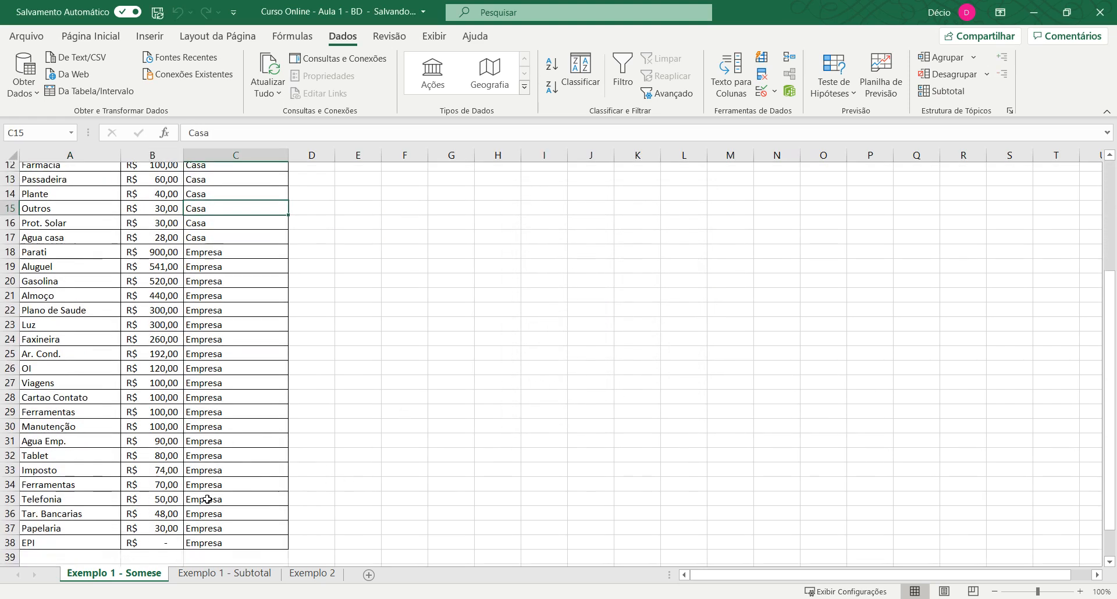
scroll(229, 491, "up", 5)
left_click(170, 261)
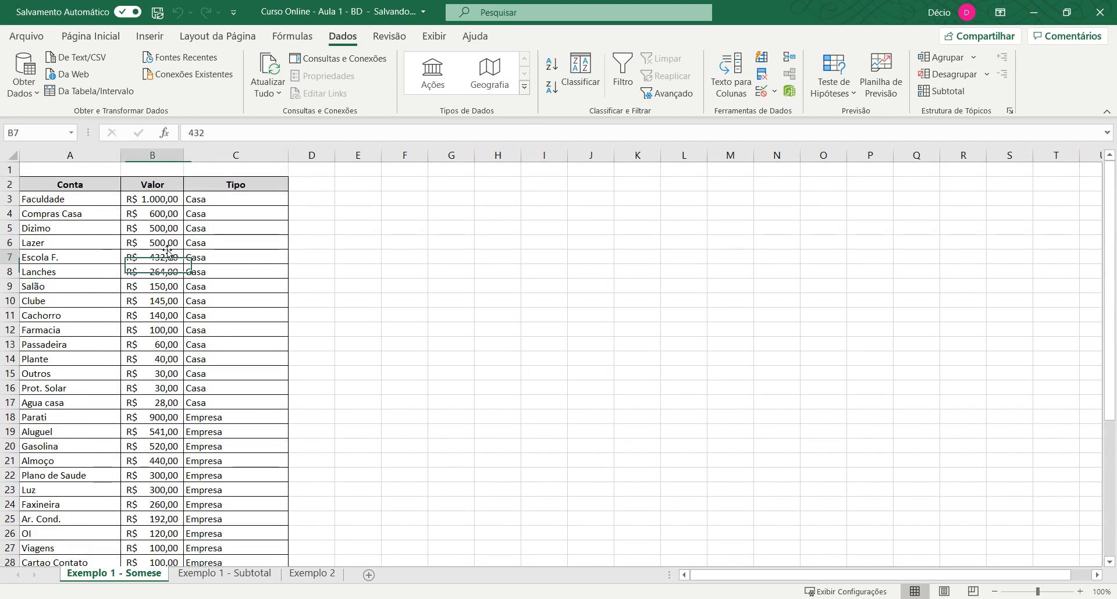
left_click(125, 200)
left_click(233, 198)
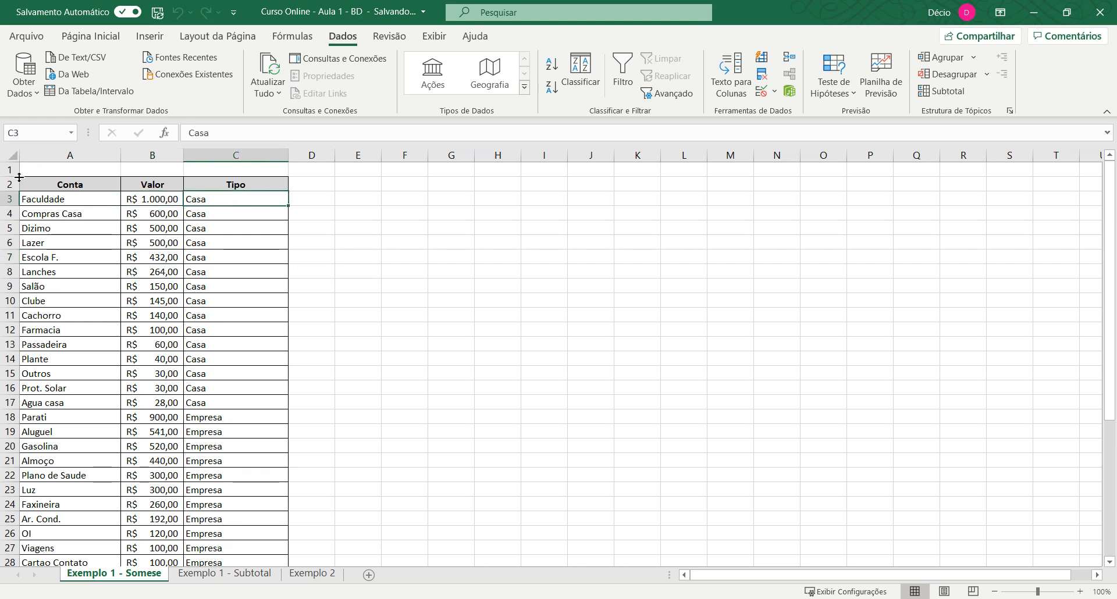
- Sort the whole account table by Valor from smallest to largest and check the reordered rows
left_click(45, 185)
key("ctrl+a")
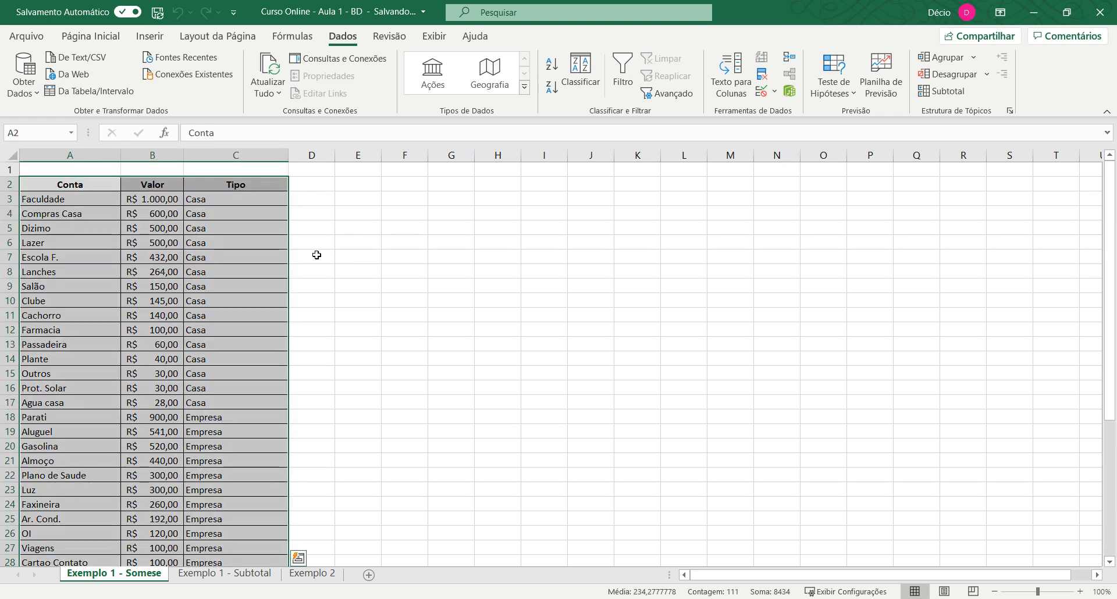
left_click(568, 74)
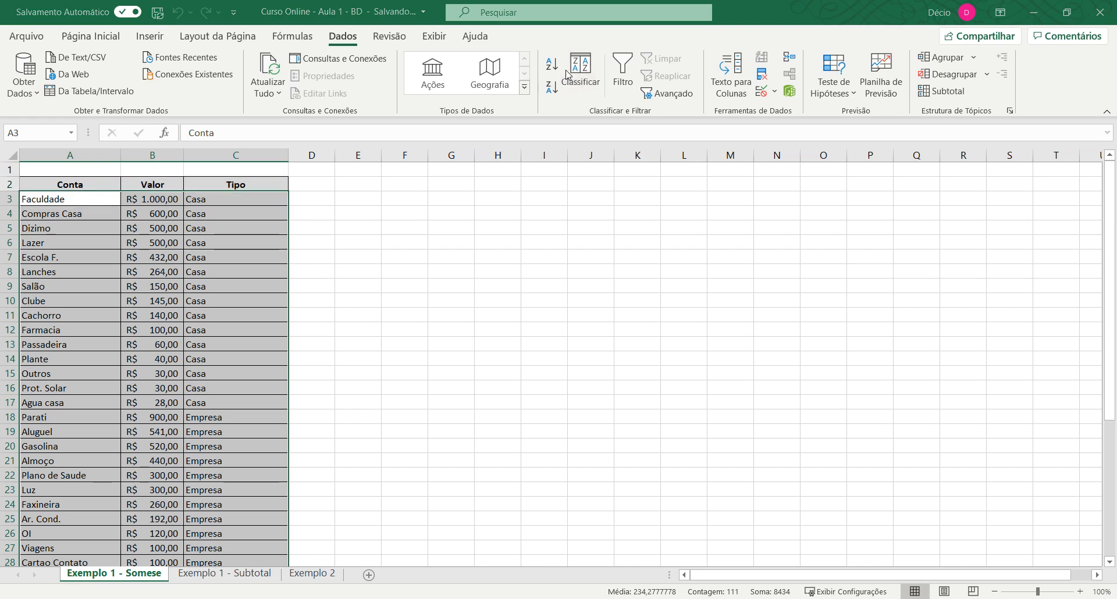
left_click(518, 296)
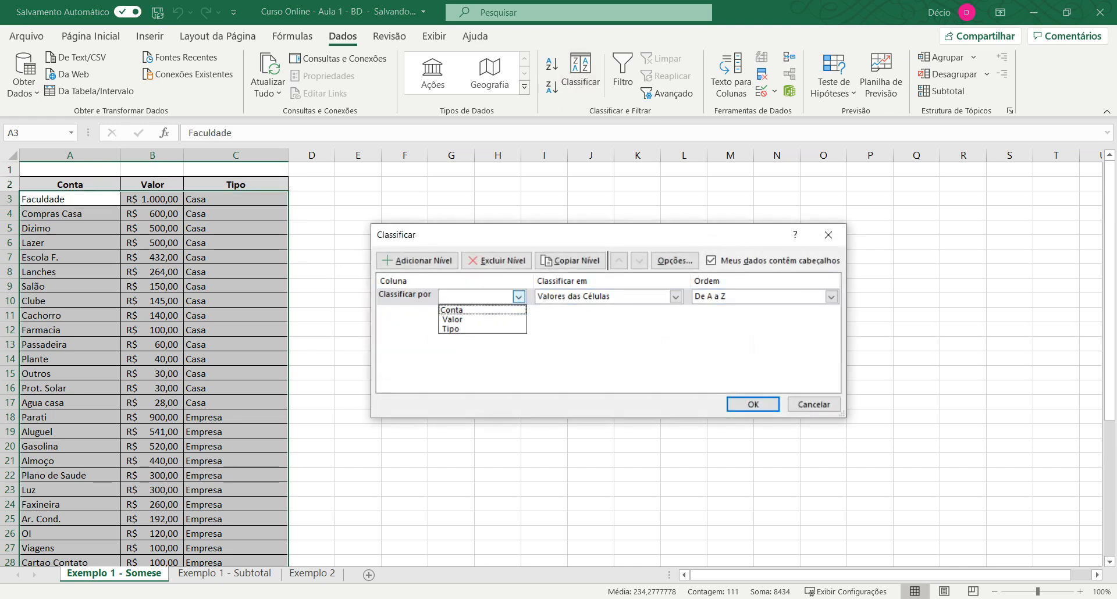
left_click(480, 320)
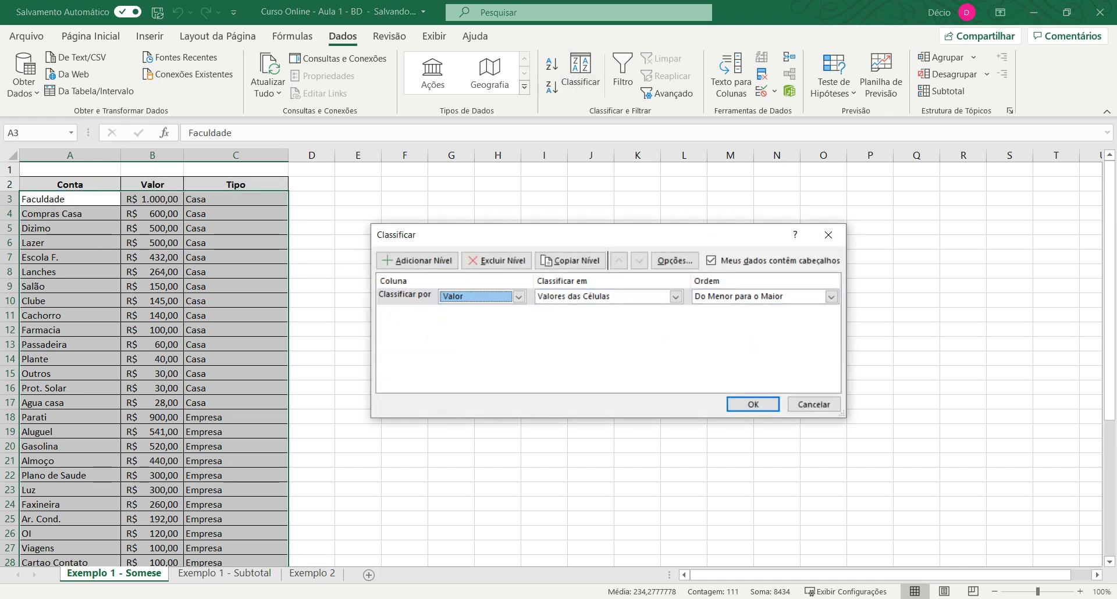
left_click(758, 404)
left_click(759, 402)
left_click(311, 329)
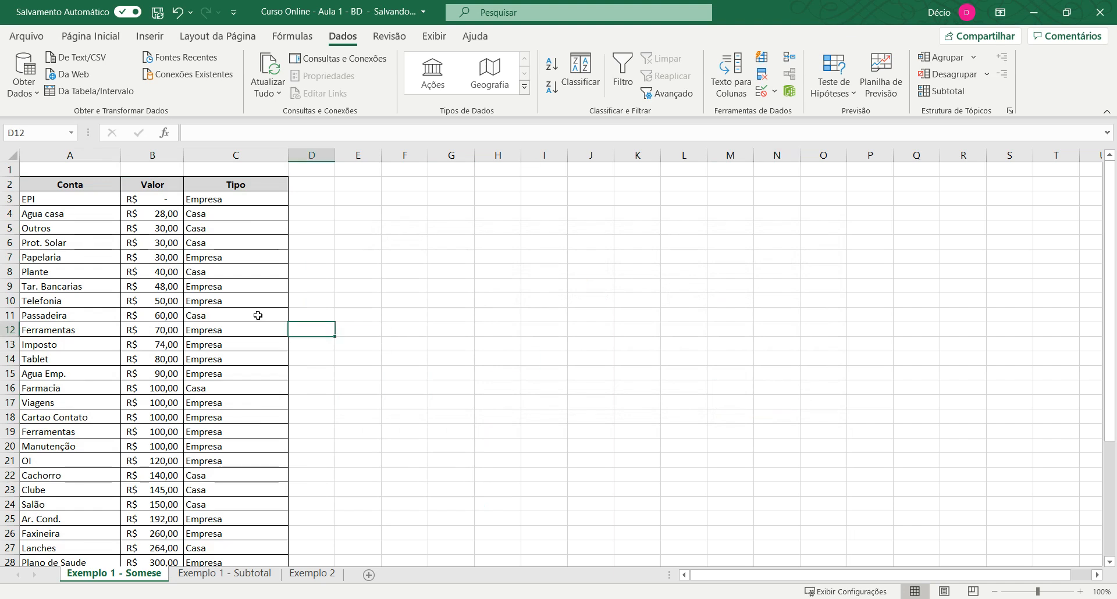
scroll(260, 297, "down", 5)
scroll(238, 500, "up", 4)
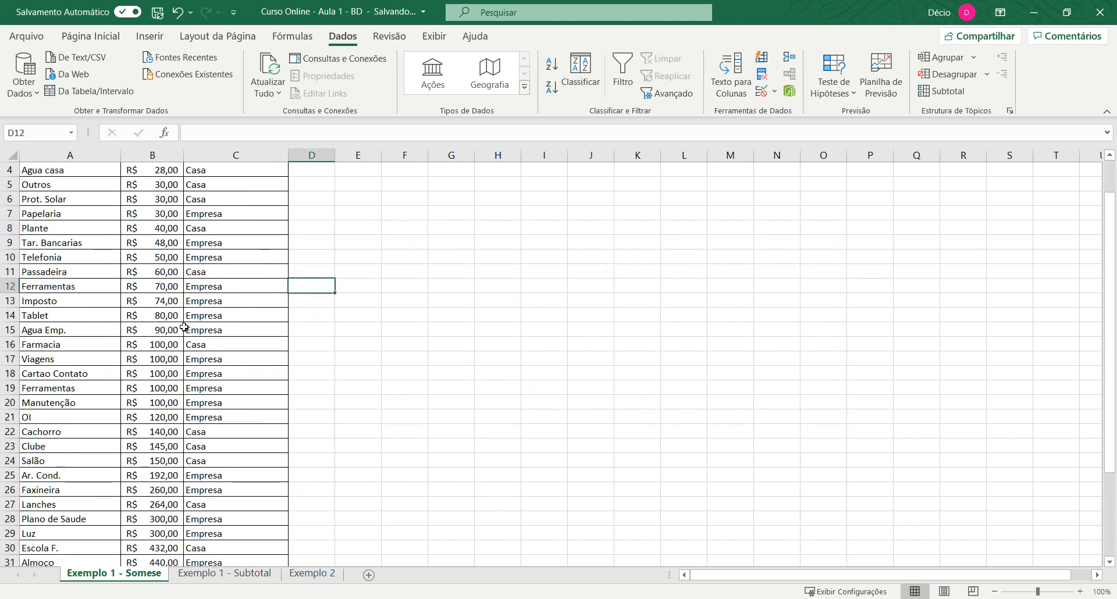
scroll(147, 321, "up", 1)
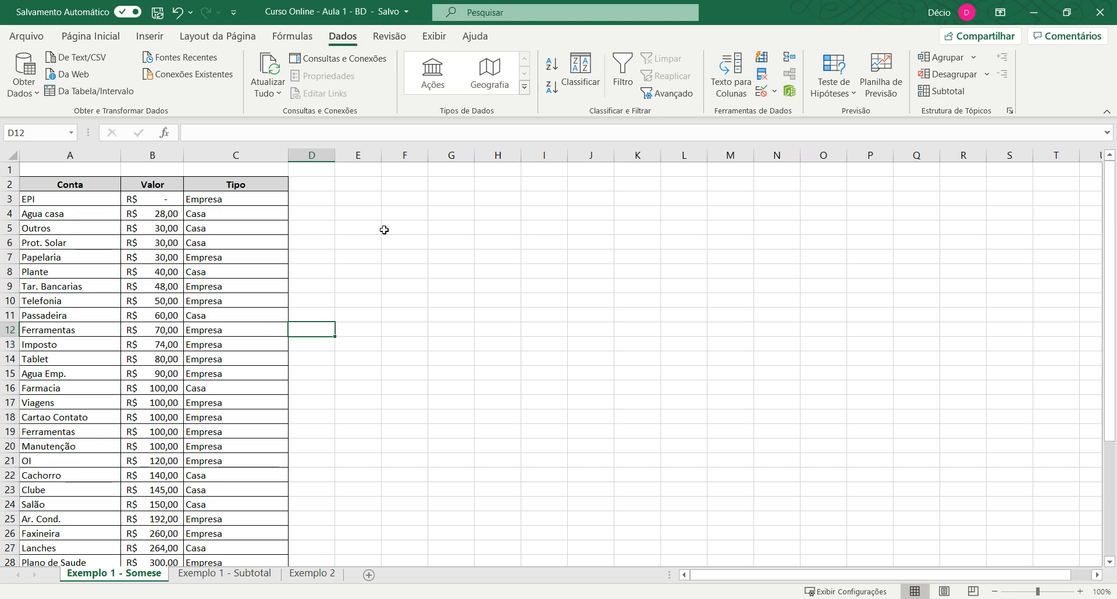
- Enter the labels Empresa in cell G4 and Casa in cell G5 beside the account table
left_click(446, 215)
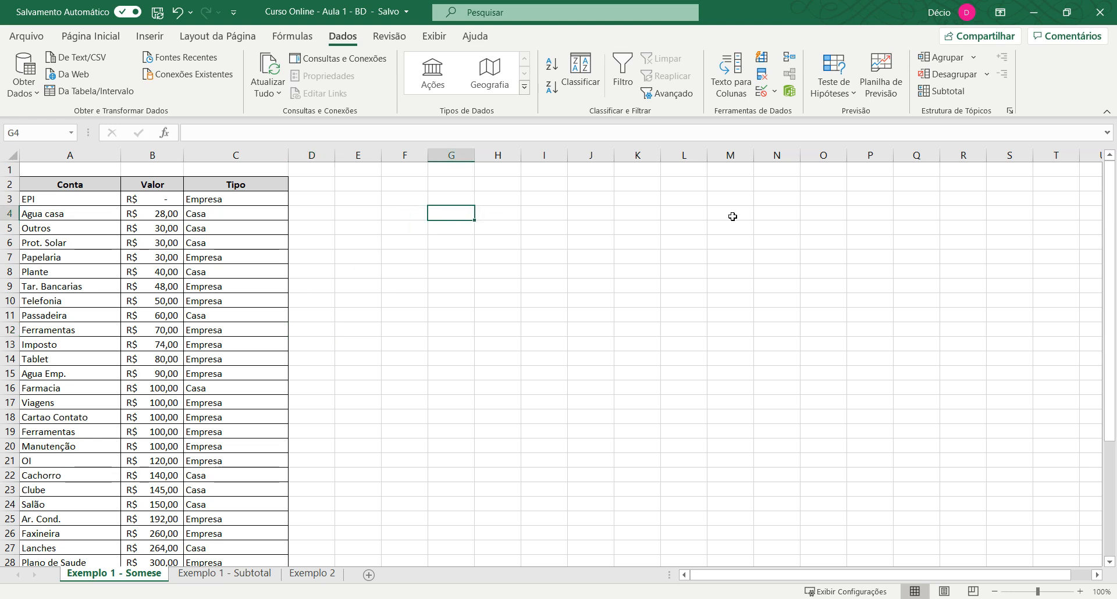
type("Empresa")
key("Return")
type("C")
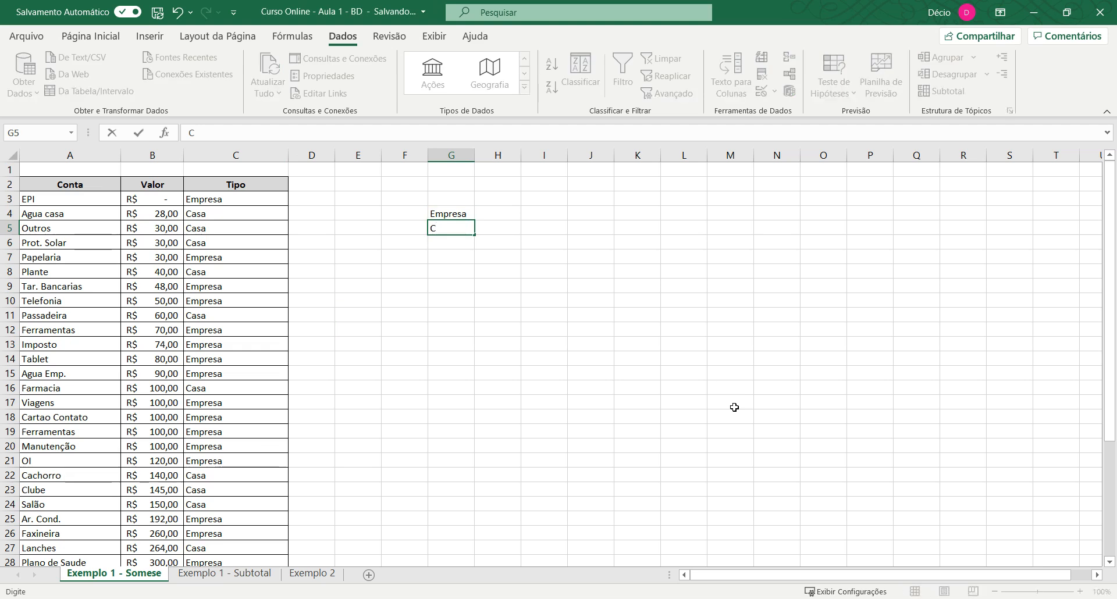
key("ctrl+Return")
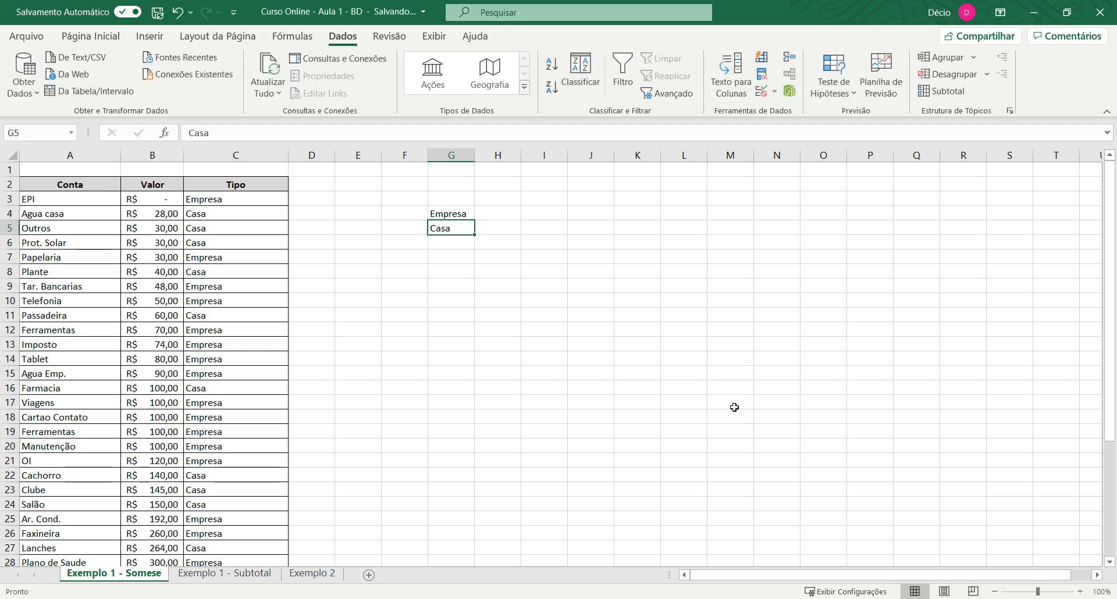
- Format the Empresa and Casa labels in G4:G5 as bold, vertically centred text with a grey fill
key("shift+Up")
scroll(131, 33, "up", 4)
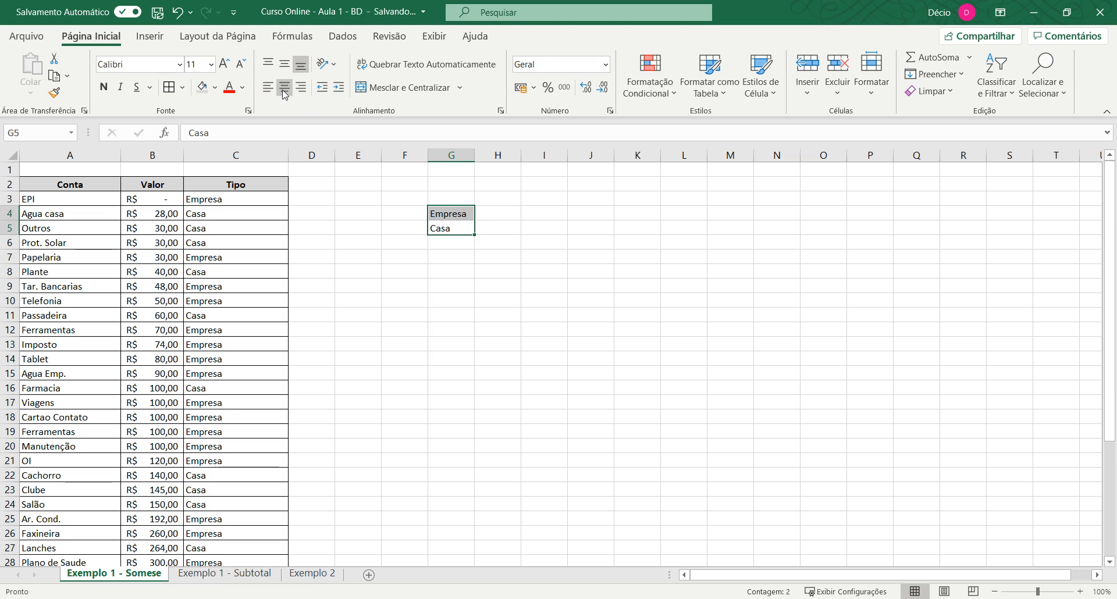
left_click(104, 87)
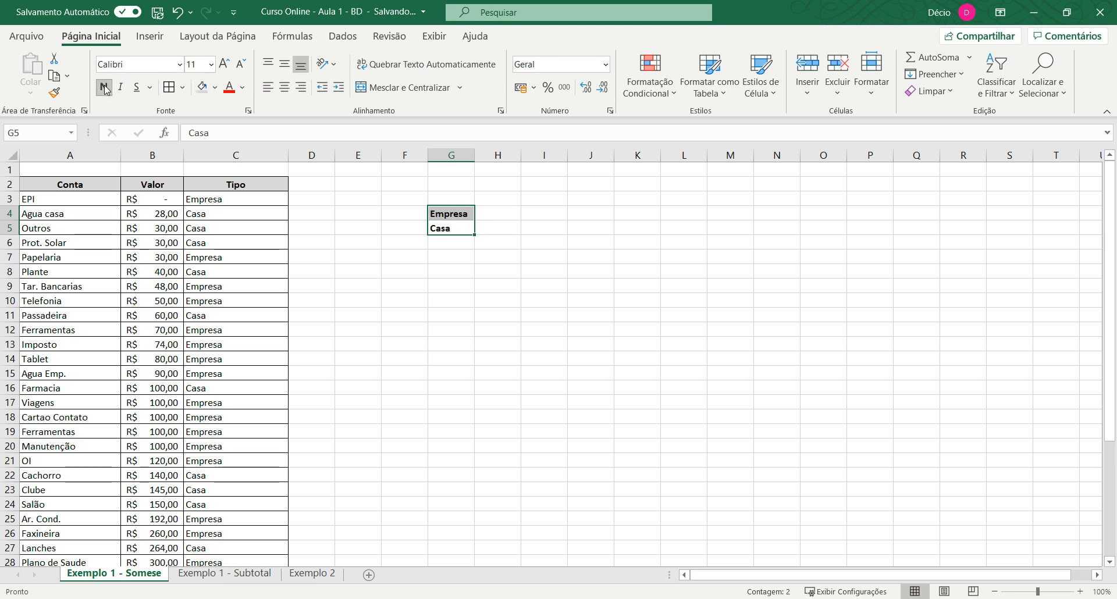
left_click(285, 63)
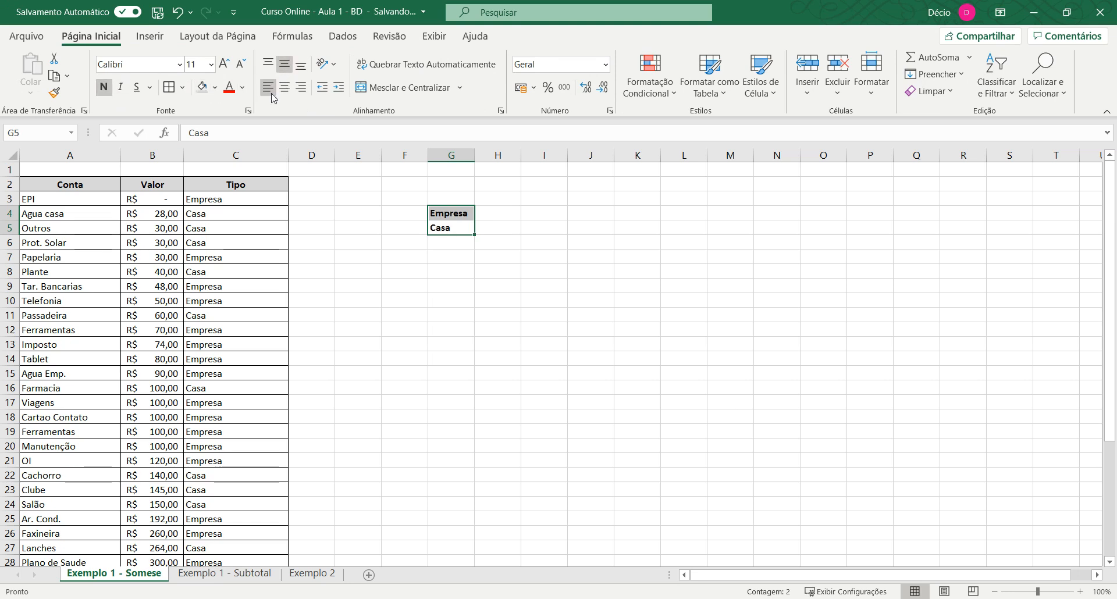
left_click(202, 89)
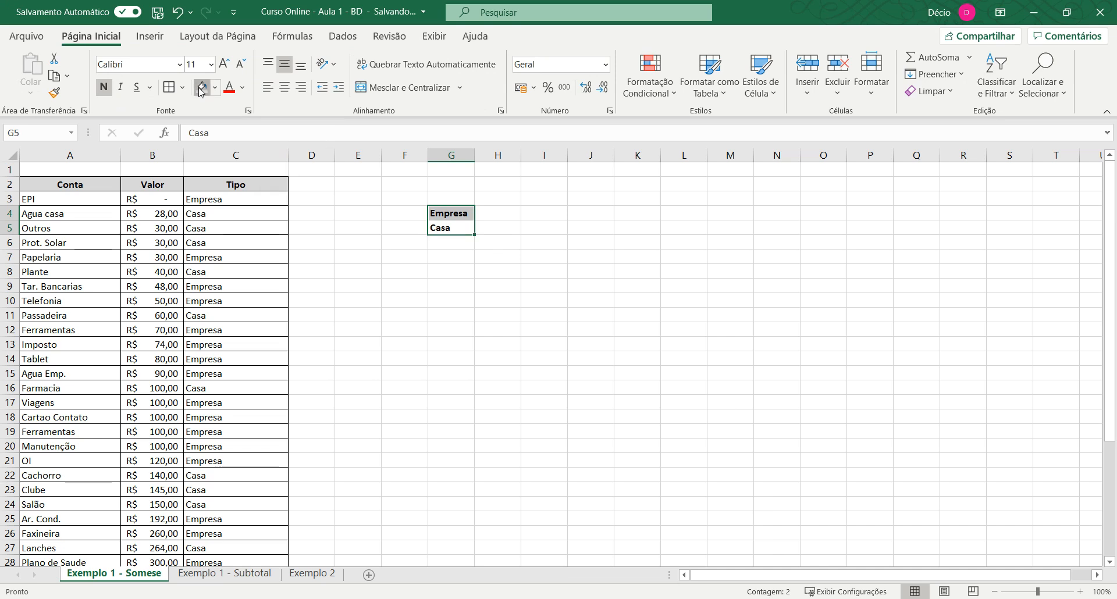
- Widen column G and enlarge the font of the Empresa and Casa labels to size 18
left_click(561, 214)
left_click_drag(475, 155, 510, 157)
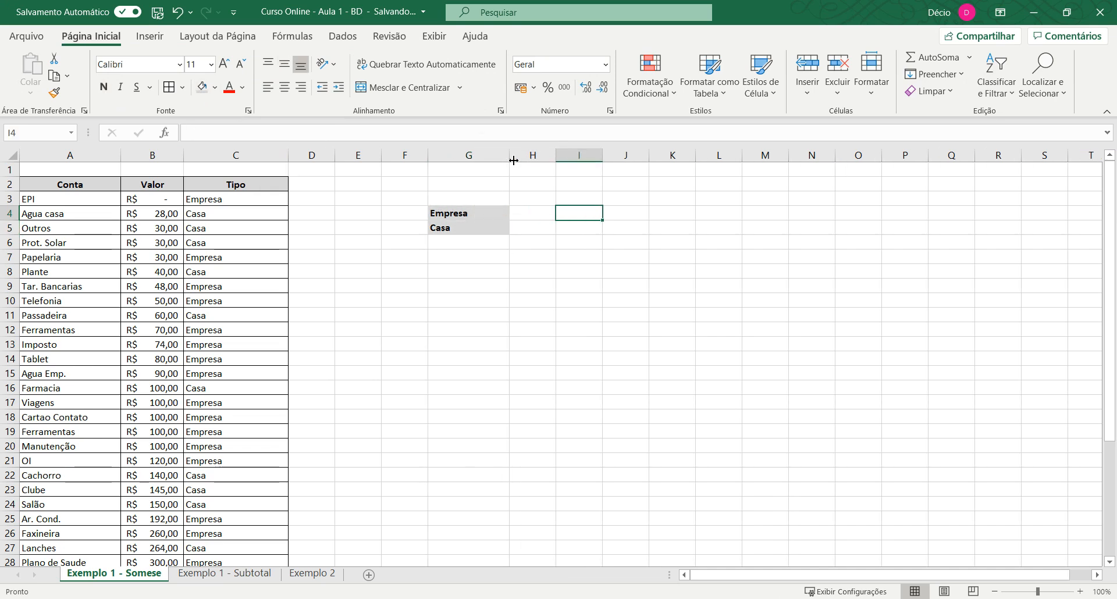
left_click_drag(459, 214, 463, 228)
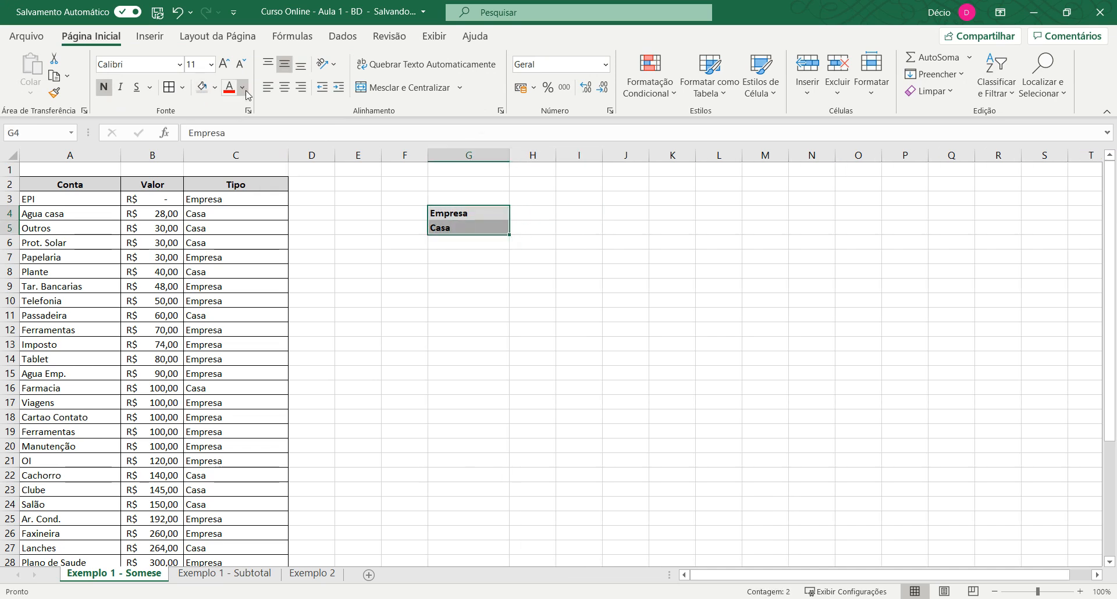
left_click(224, 62)
left_click(224, 63)
left_click(224, 63)
left_click(224, 63)
left_click(224, 63)
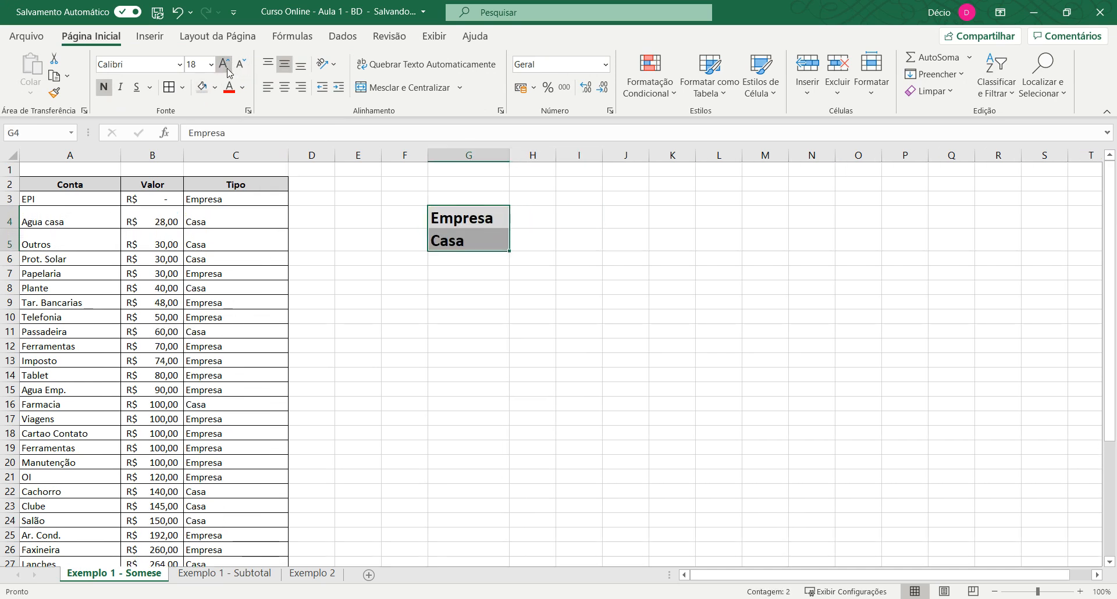
- Widen column H beside the labels and go over the result cells H4 and H5
left_click(534, 209)
left_click_drag(562, 156, 622, 155)
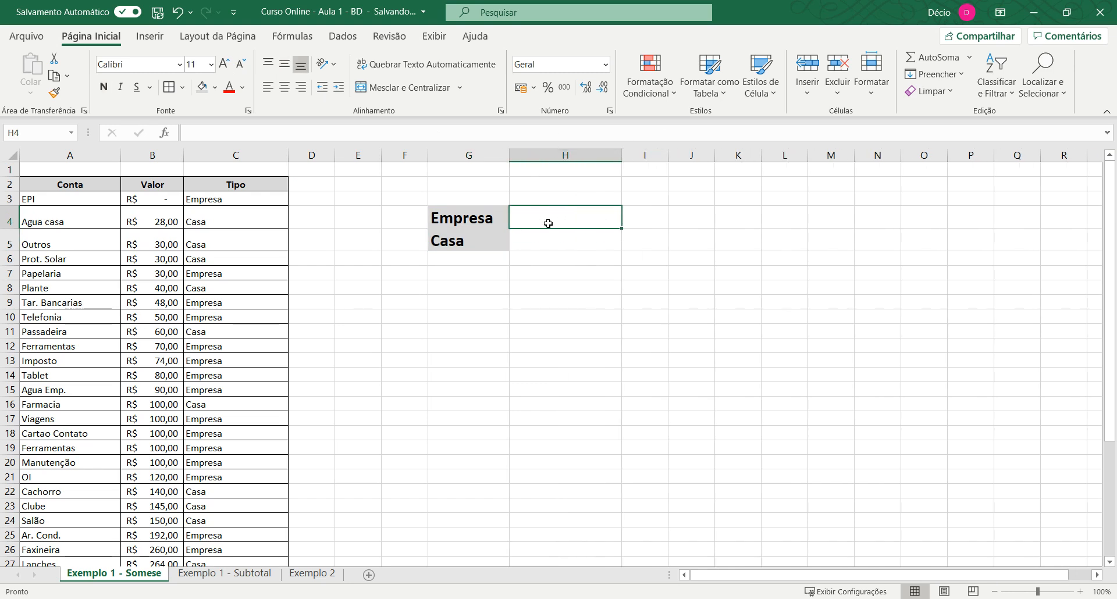
left_click(476, 219)
left_click(545, 218)
left_click(551, 244)
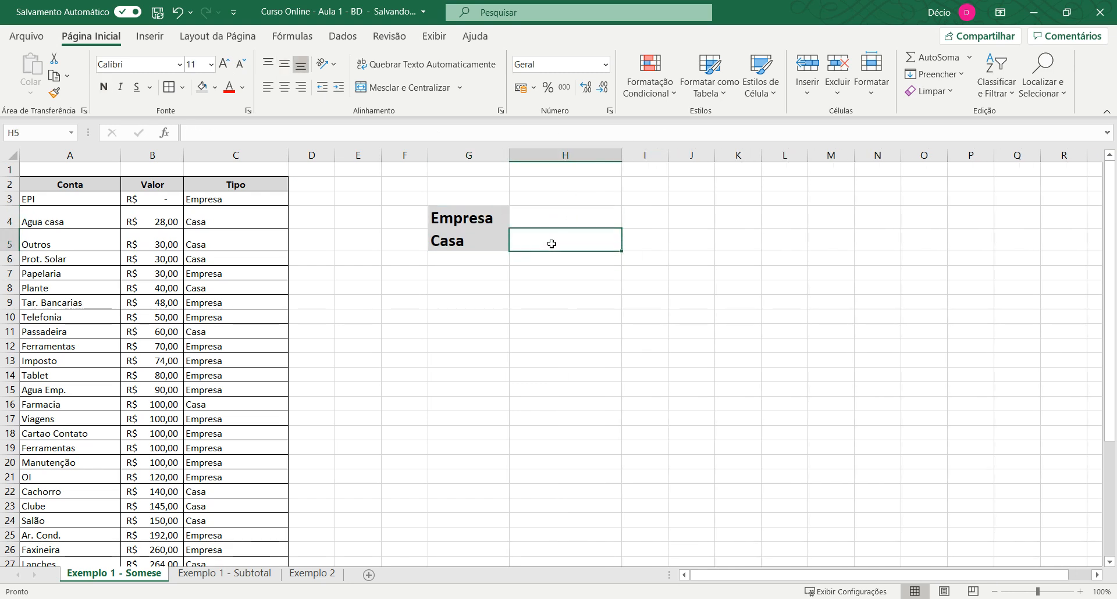
- Add the label Total in cell G6 with the same formatting as the Casa label above it
left_click(486, 258)
type("To")
key("Escape")
key("ctrl+d")
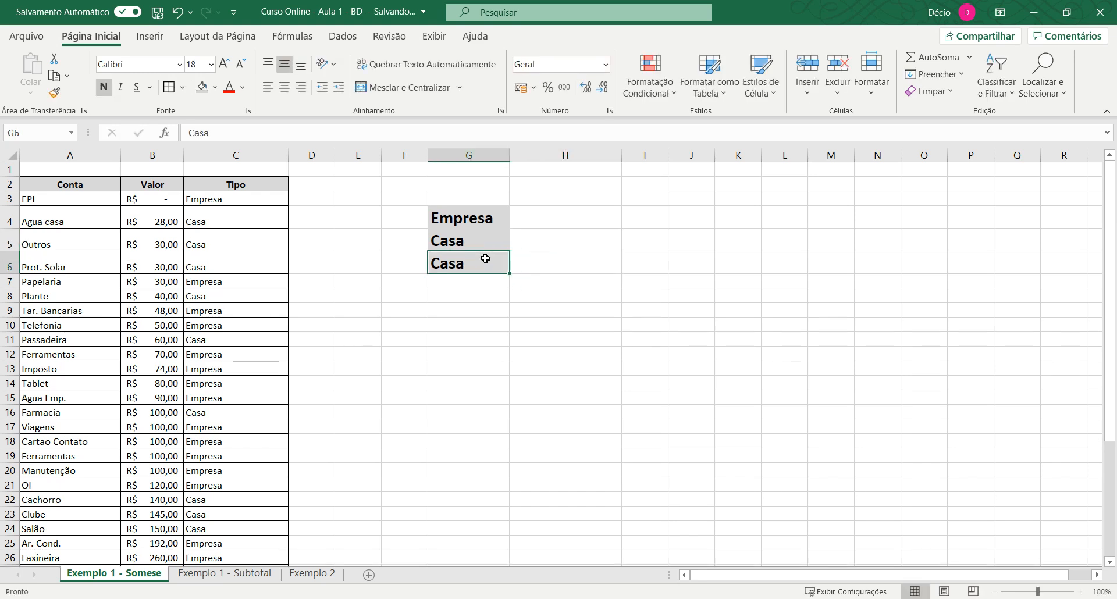
type("tO")
type("otal")
key("Return")
- Check the exact text of the summary labels in column G and the first Tipo entries in column C
left_click(485, 259)
key("Up")
key("F2")
key("Return")
key("Return")
key("Up")
key("Up")
key("Left")
key("Left")
key("Left")
key("Left")
key("F2")
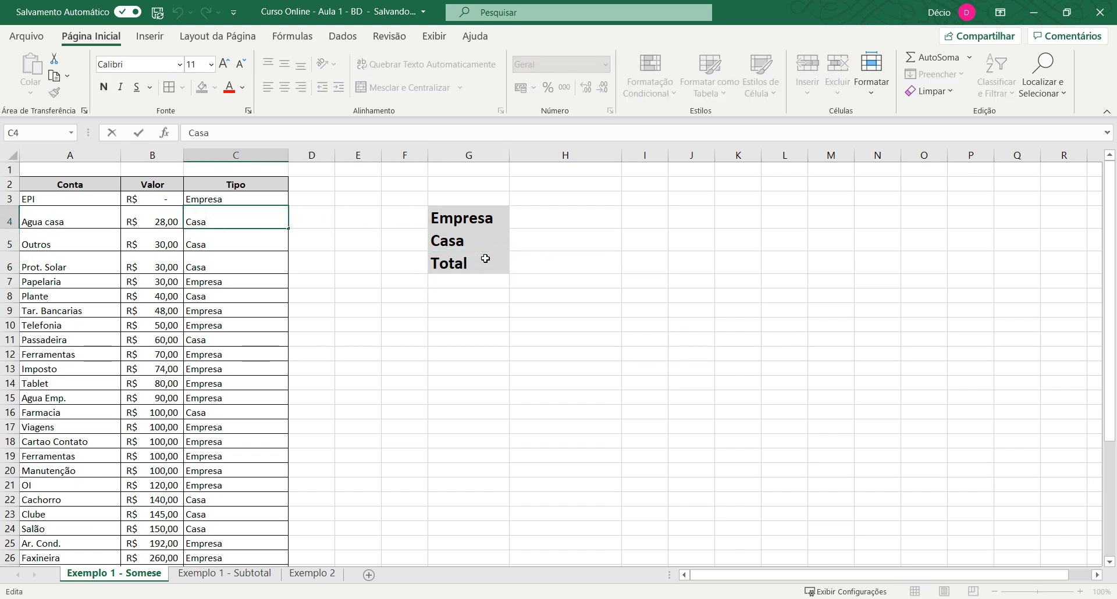
key("Return")
key("Up")
key("F2")
key("Return")
key("Up")
key("F2")
key("Return")
key("F2")
key("Return")
key("Up")
key("Up")
key("F2")
key("Return")
key("Up")
key("Up")
key("F2")
key("Home")
key("BackSpace")
key("Return")
- Start a SOMASE formula in cell H4 with the whole Tipo column, C:C, as its criteria range
key("Right")
key("Right")
key("Right")
key("Right")
key("Right")
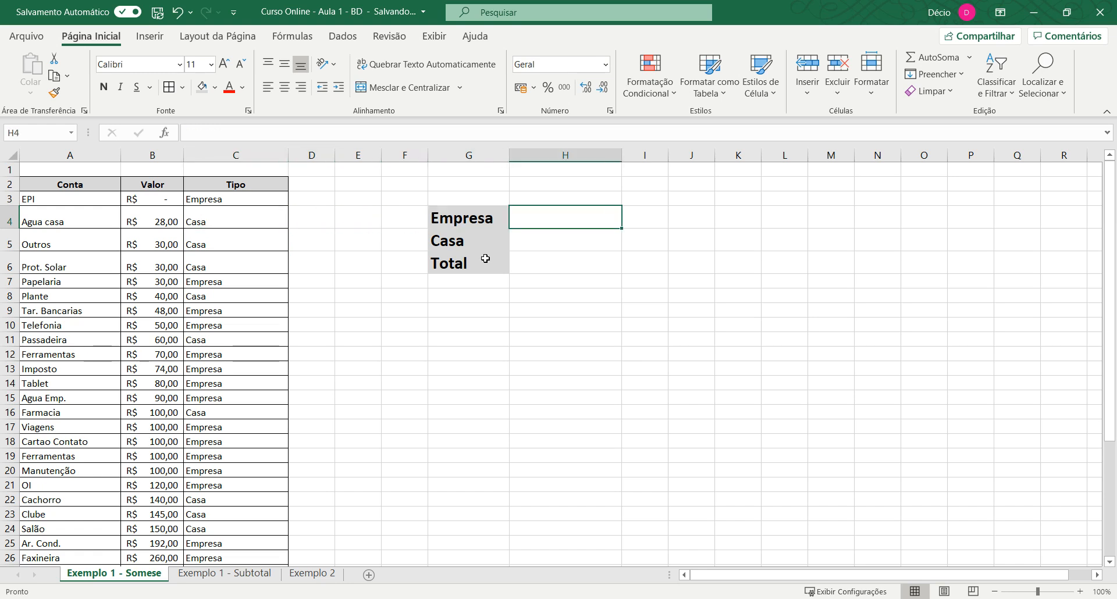
type("=s")
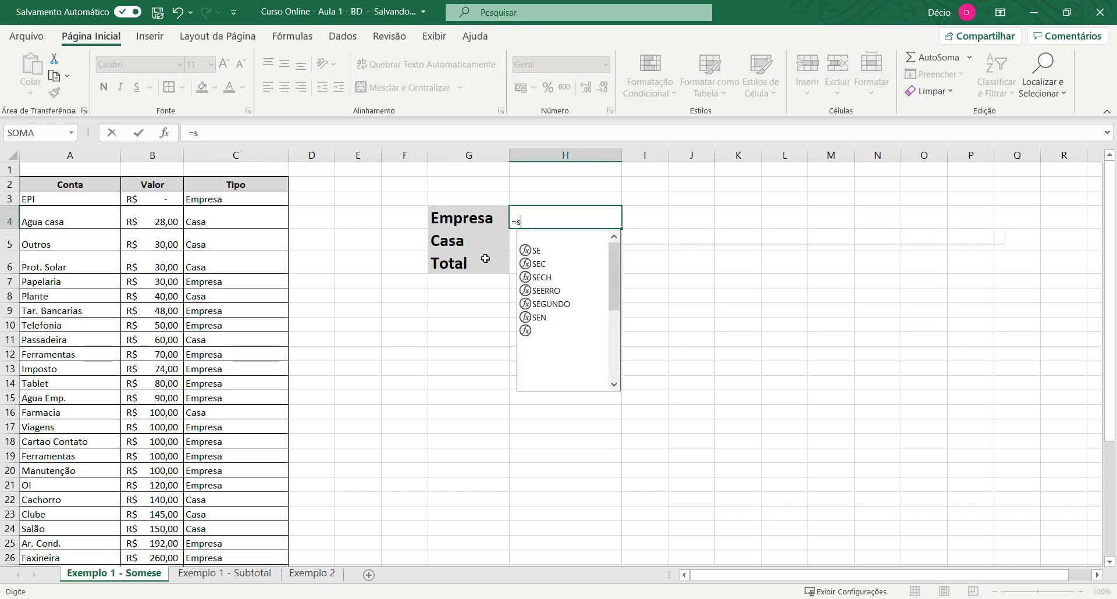
type("omase")
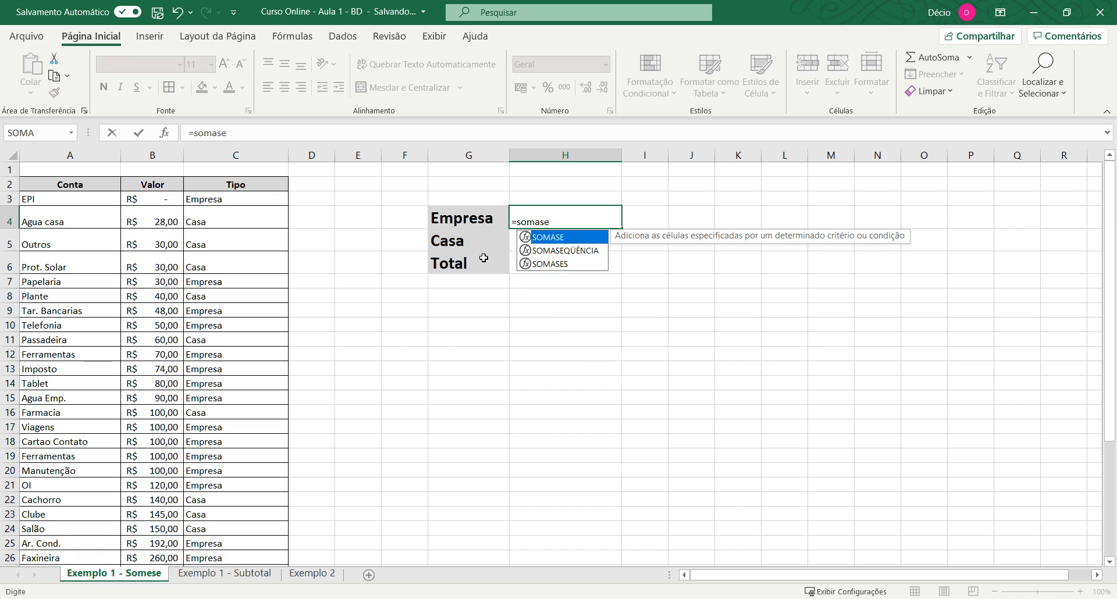
key("Tab")
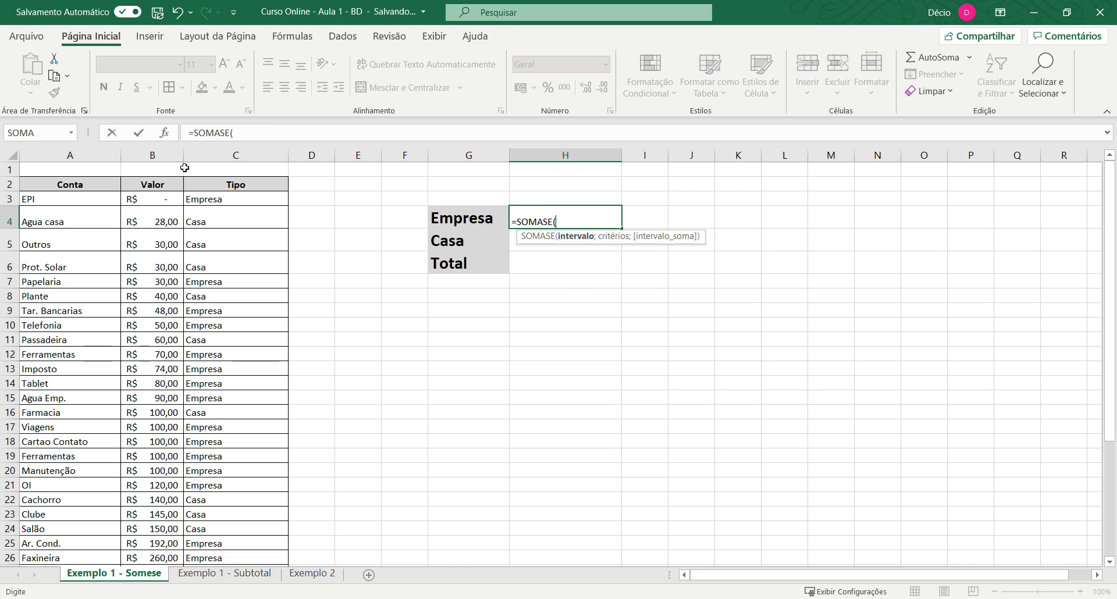
left_click(245, 153)
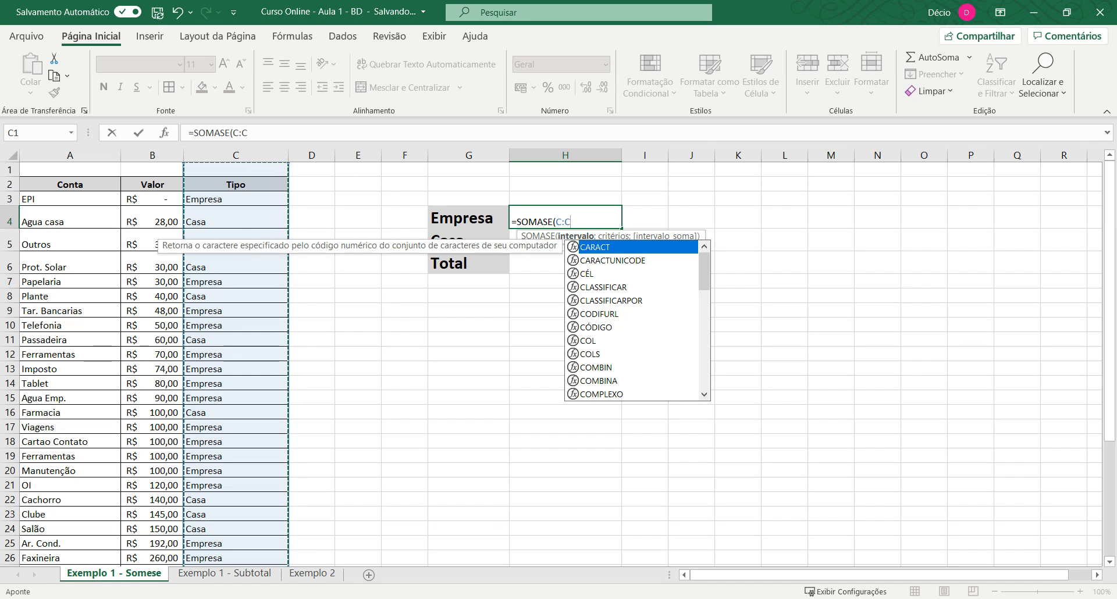
type("/")
key("BackSpace")
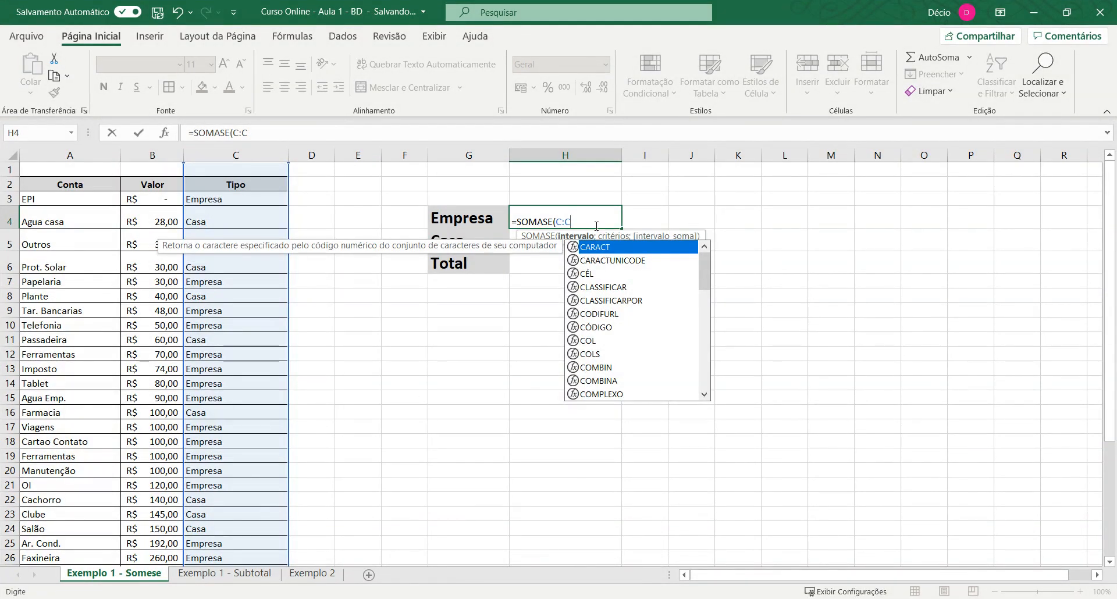
key("F2")
type(";")
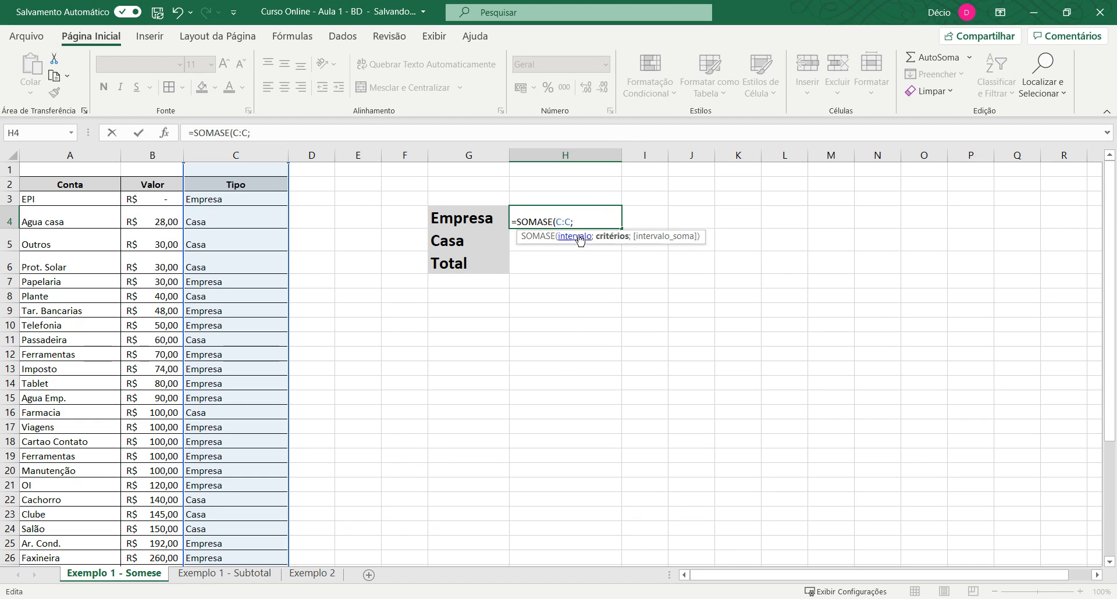
key("BackSpace")
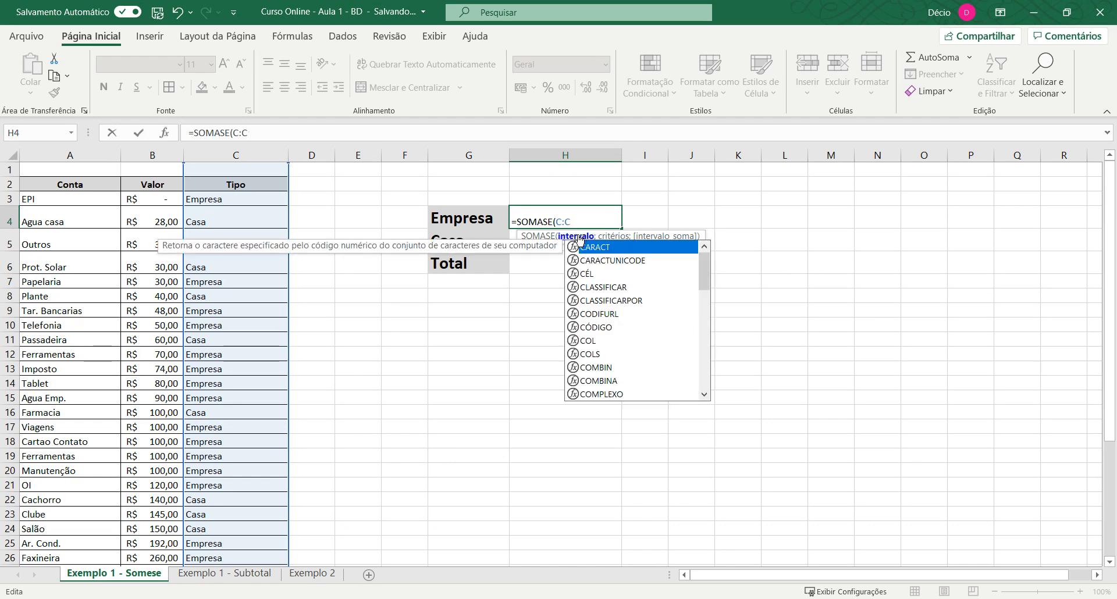
type(";")
left_click(605, 219)
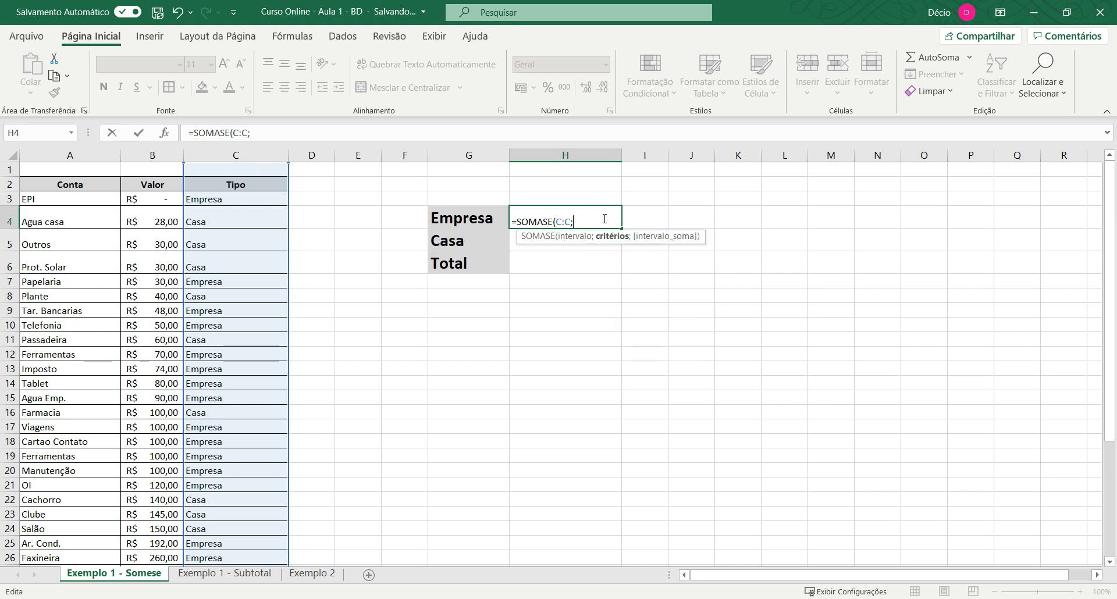
- Complete the H4 formula with G4 as the criterion and the Valor column, B:B, as the sum range
left_click(469, 220)
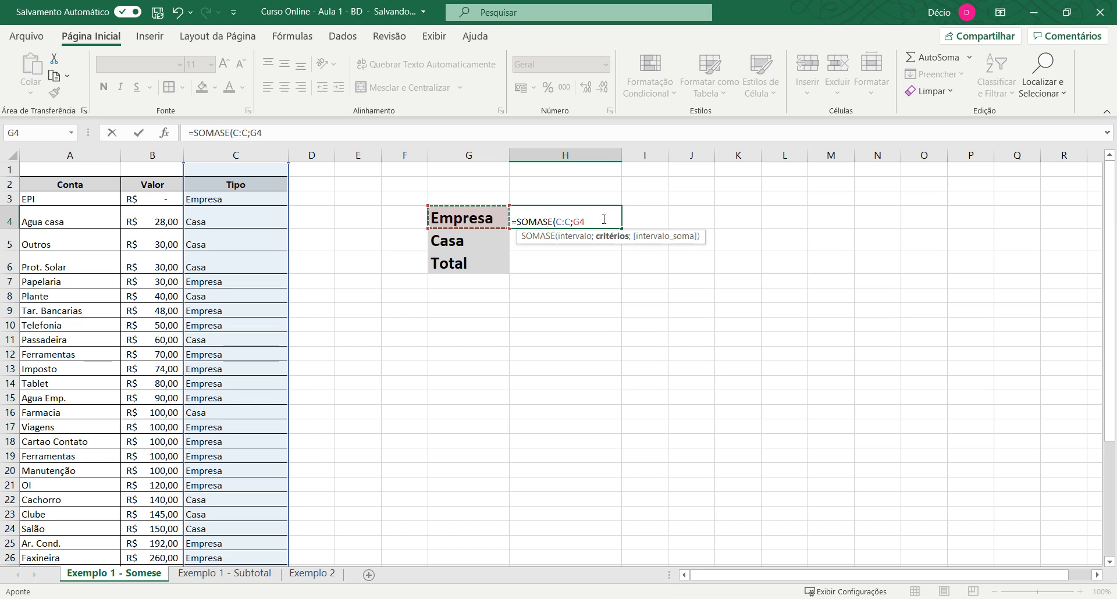
type(";")
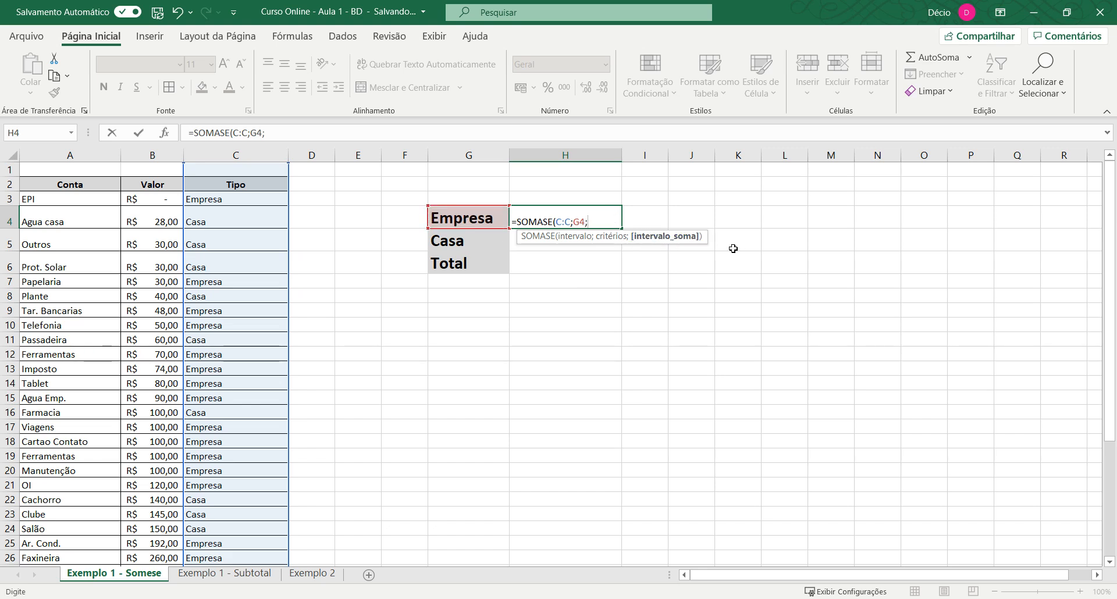
left_click(154, 150)
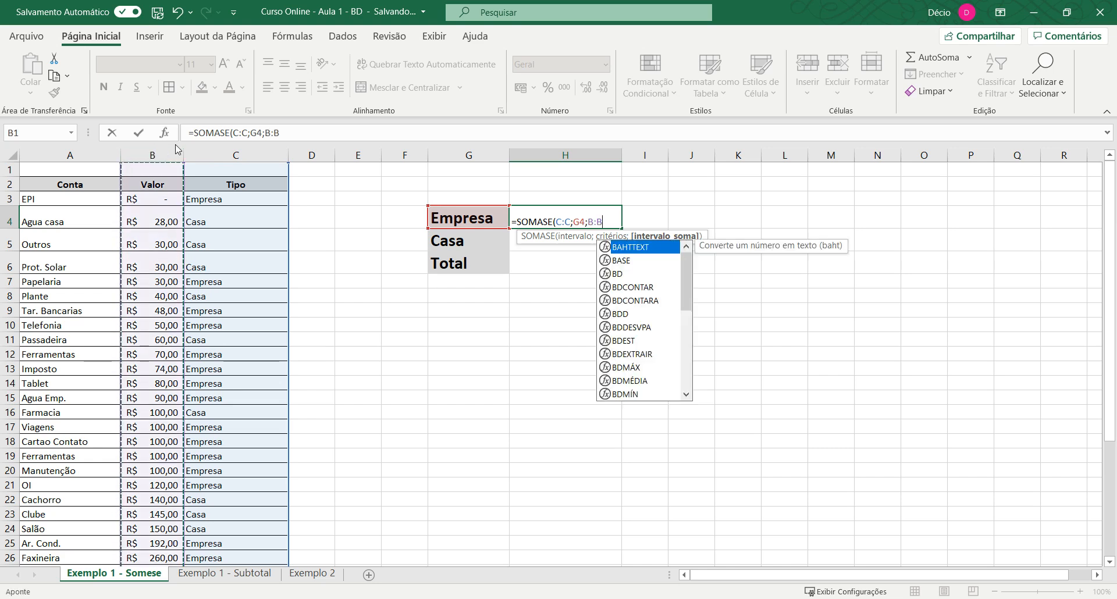
type(")")
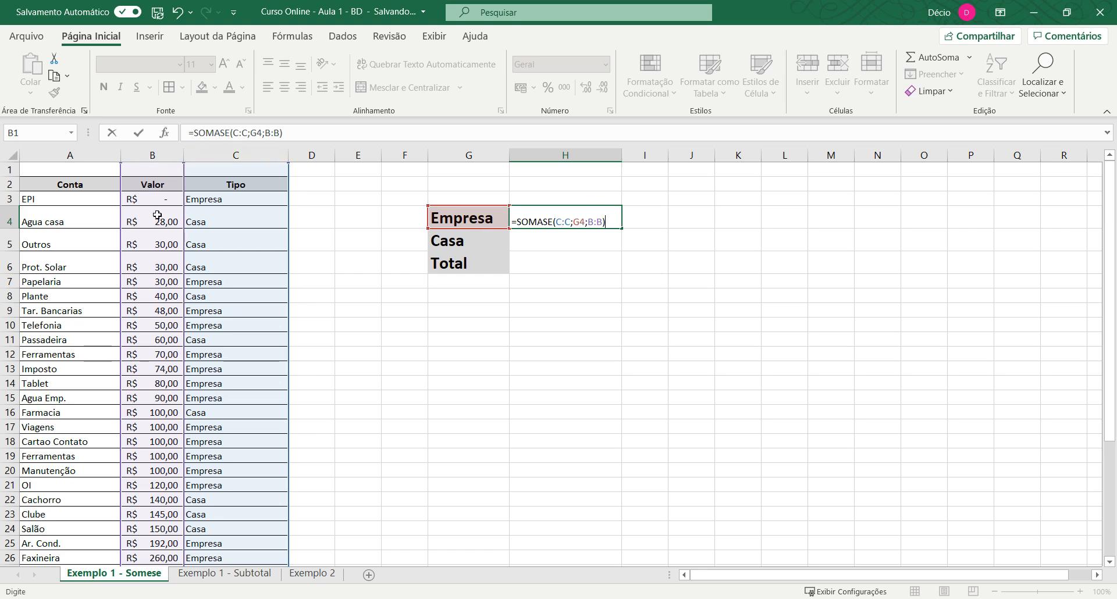
key("Return")
- Format the Empresa total in H4 as accounting currency in R$ with font size 16
left_click(601, 220)
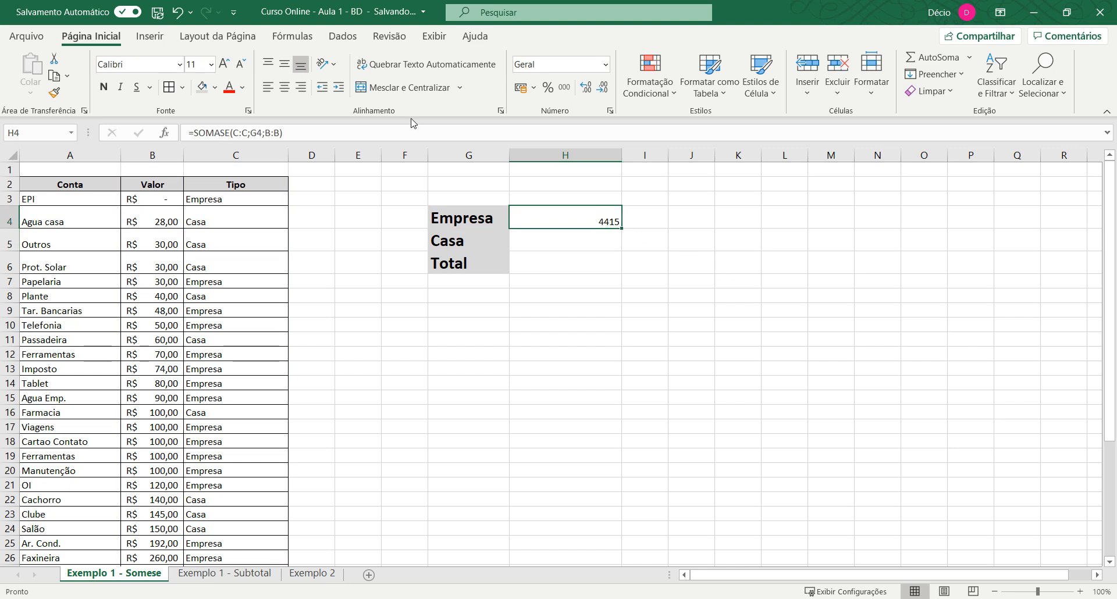
left_click(519, 88)
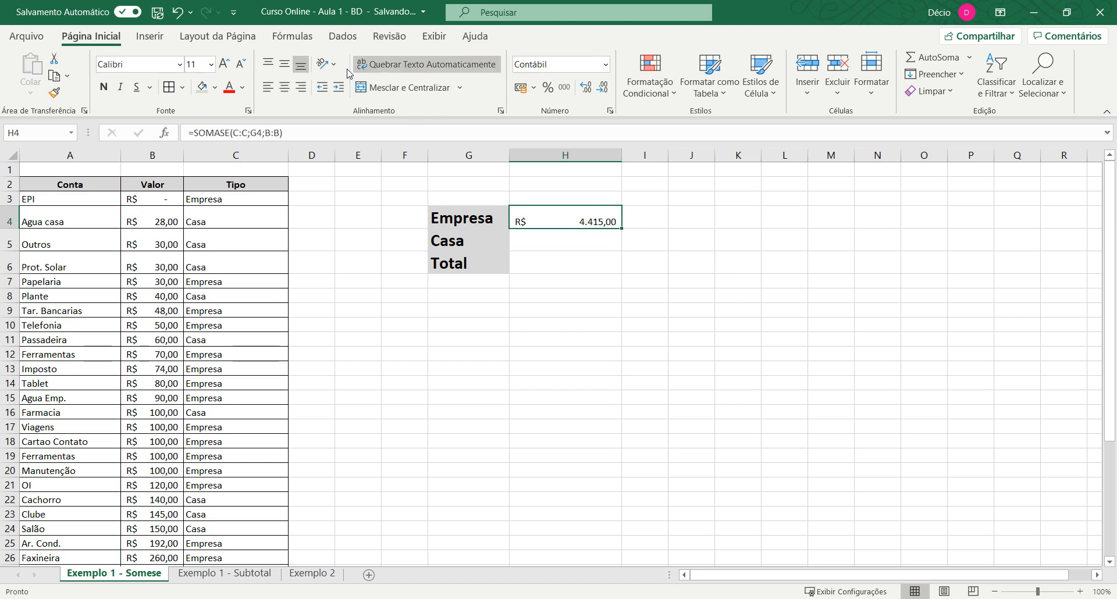
left_click(224, 63)
left_click(224, 64)
left_click(224, 63)
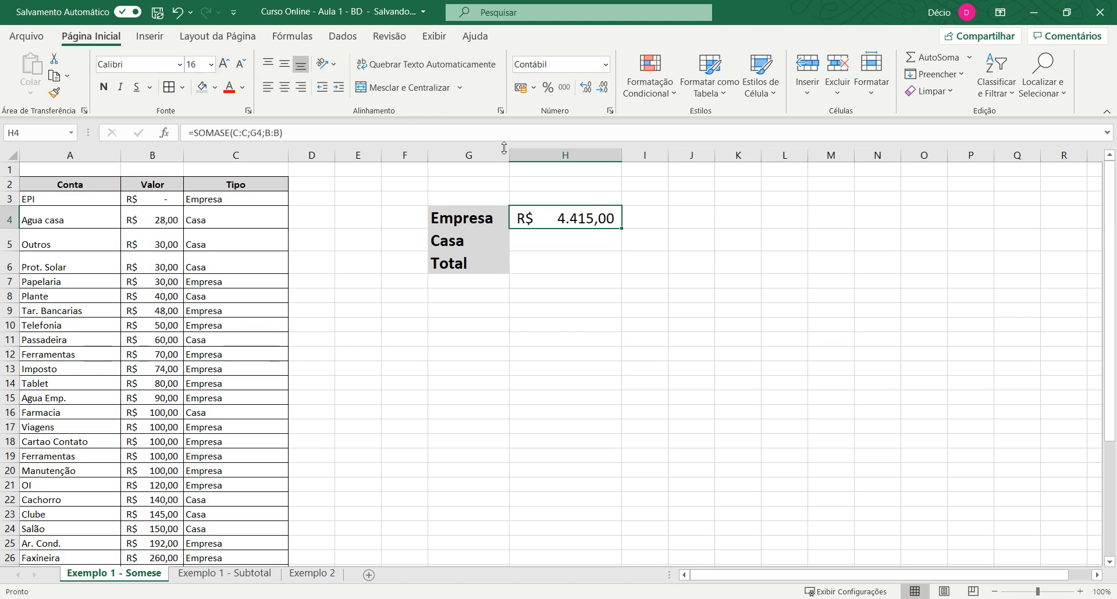
- Enter the formula =somase(C:C;G5;B:B) in cell H5 to total Valor for Casa
left_click(588, 243)
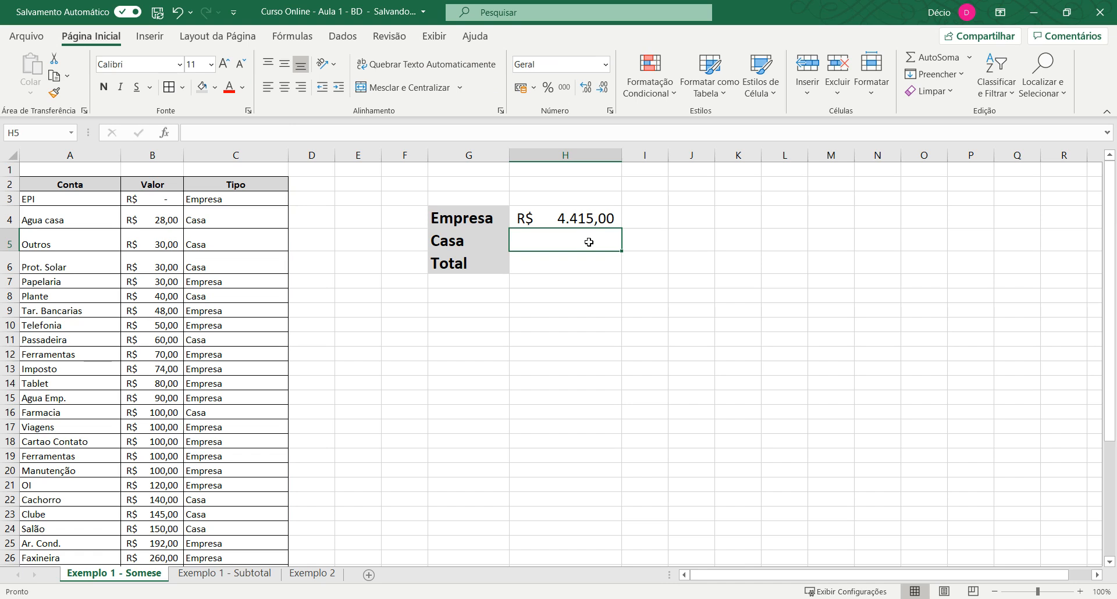
type("=soma(")
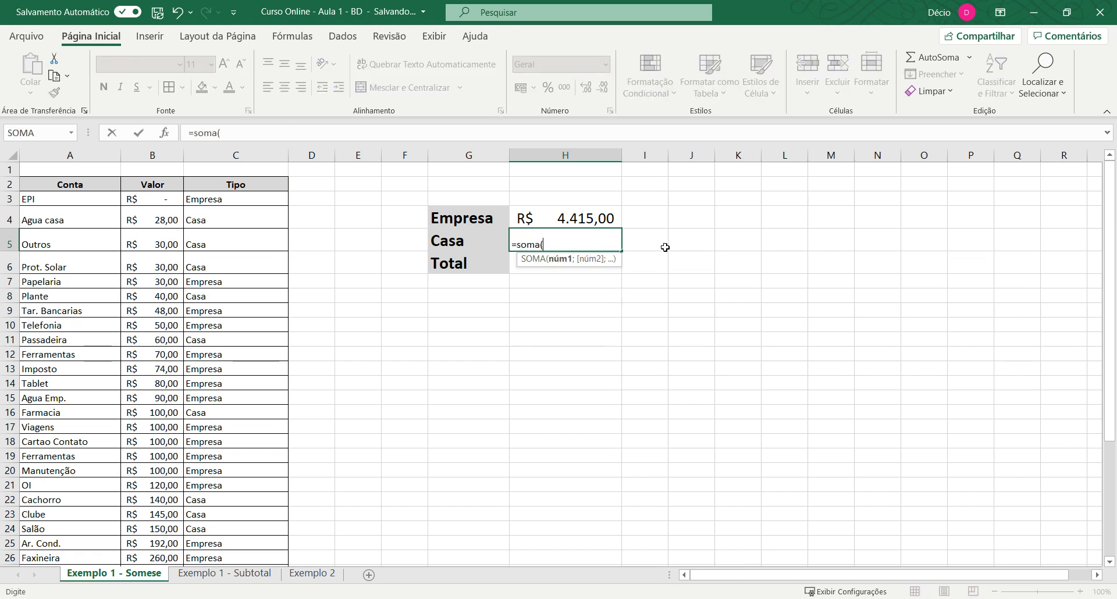
key("BackSpace")
type("se(")
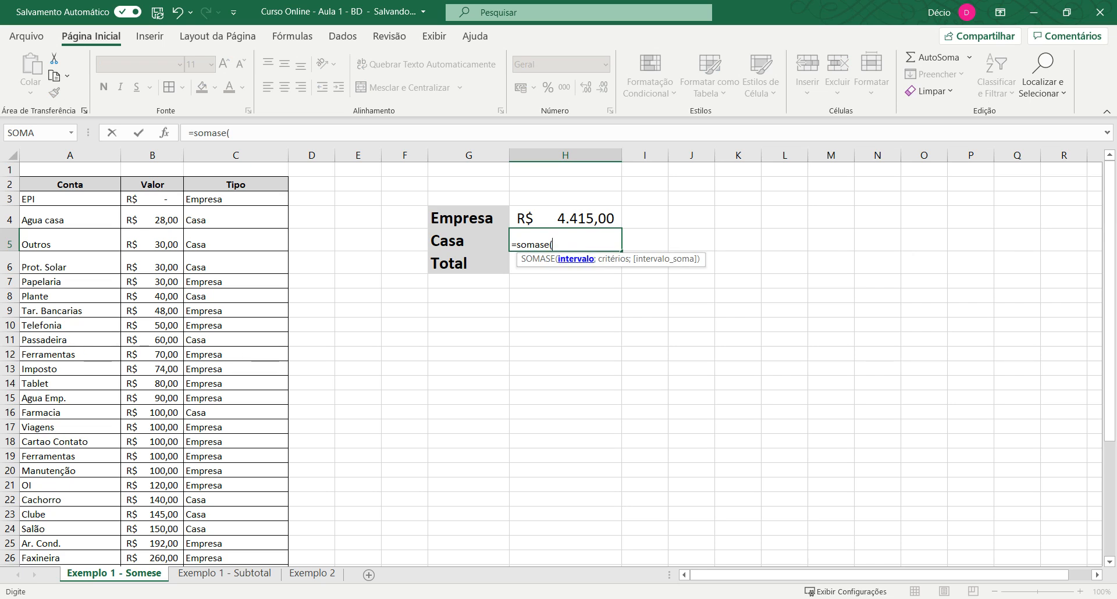
left_click(265, 153)
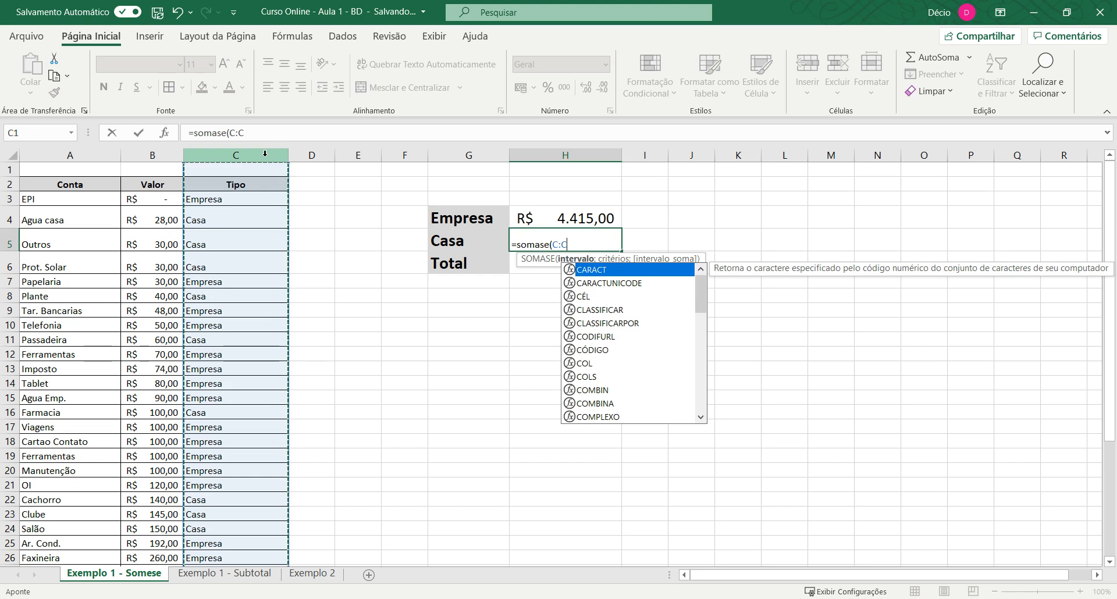
type(";")
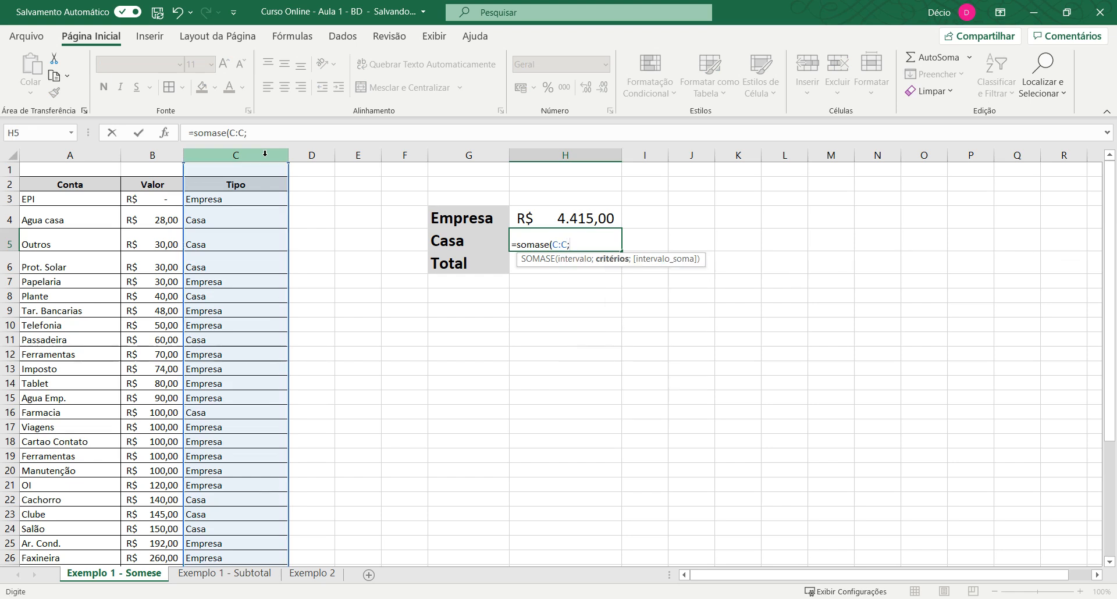
left_click(479, 243)
type(";")
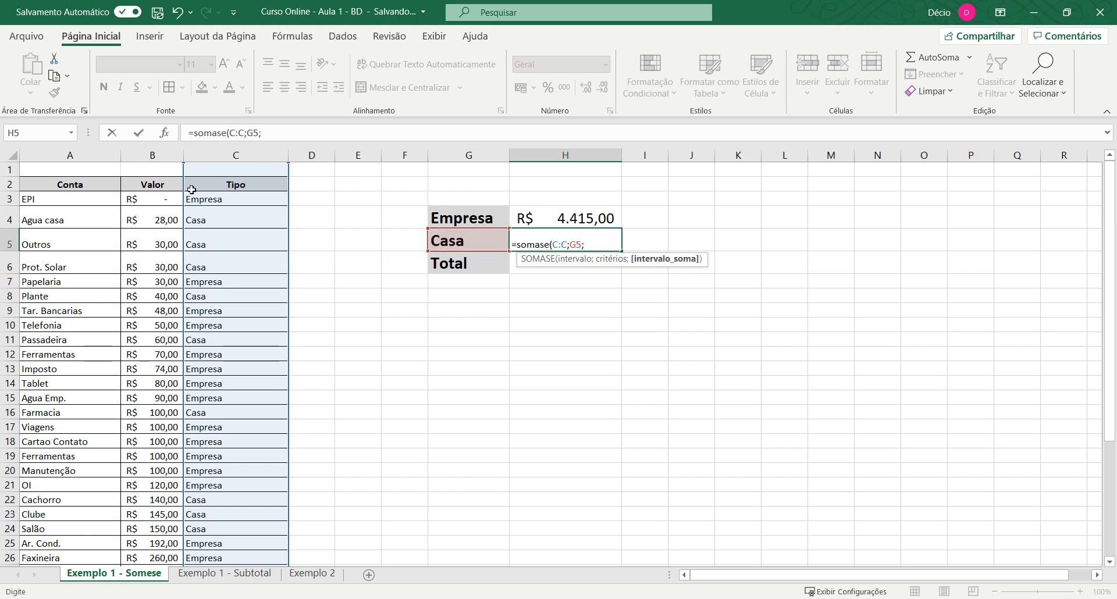
left_click(156, 154)
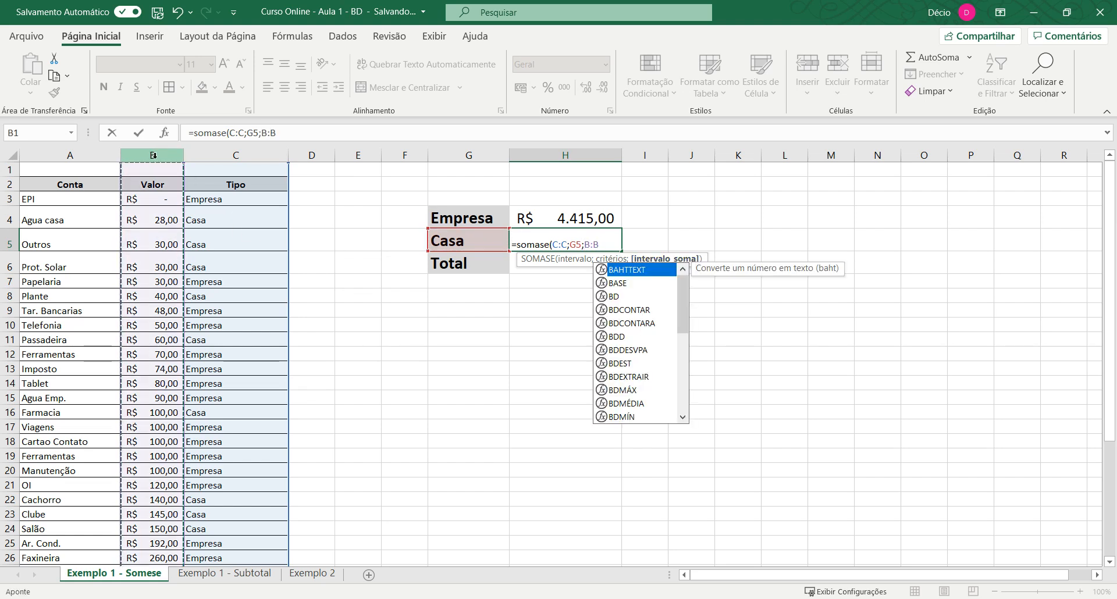
type(")")
key("Return")
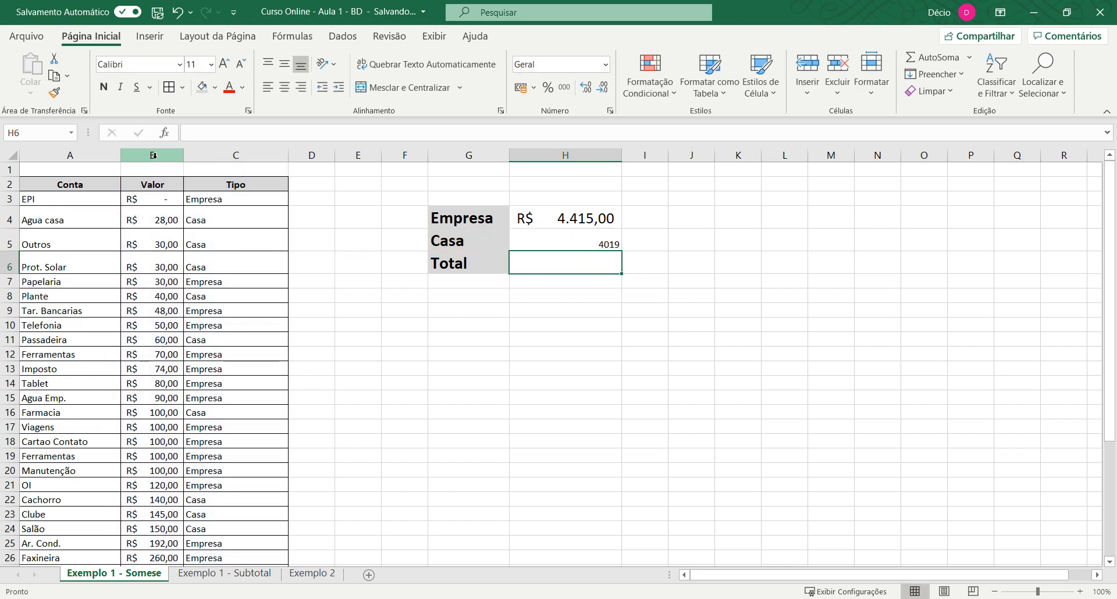
- Format the Casa total in H5 as accounting currency in R$, copying the formatting of the Empresa total in H4
left_click(543, 233)
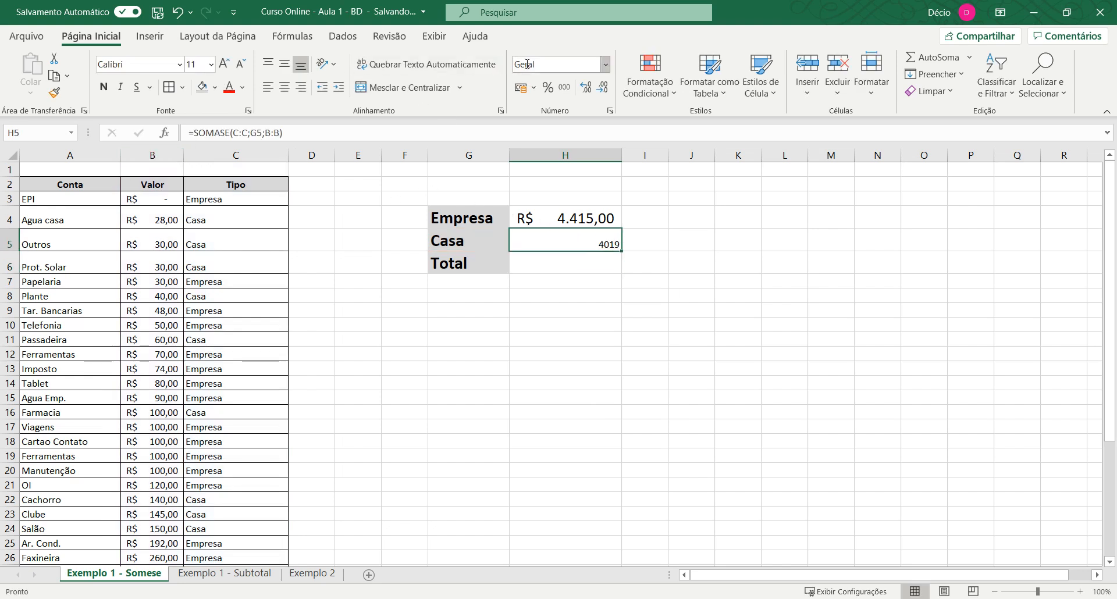
left_click(520, 87)
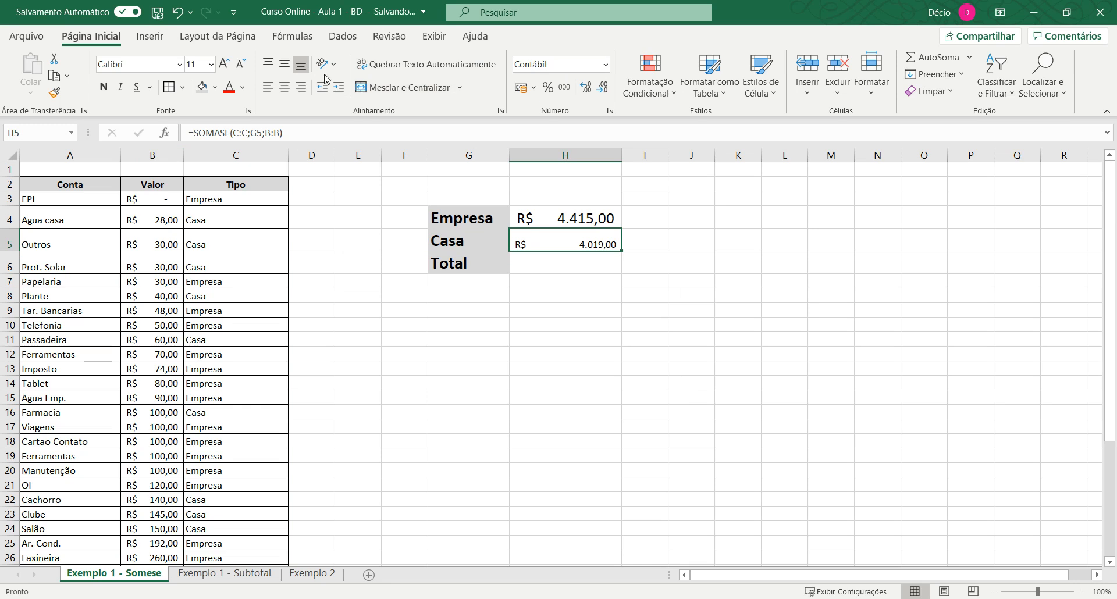
left_click(516, 217)
left_click(54, 93)
left_click(596, 244)
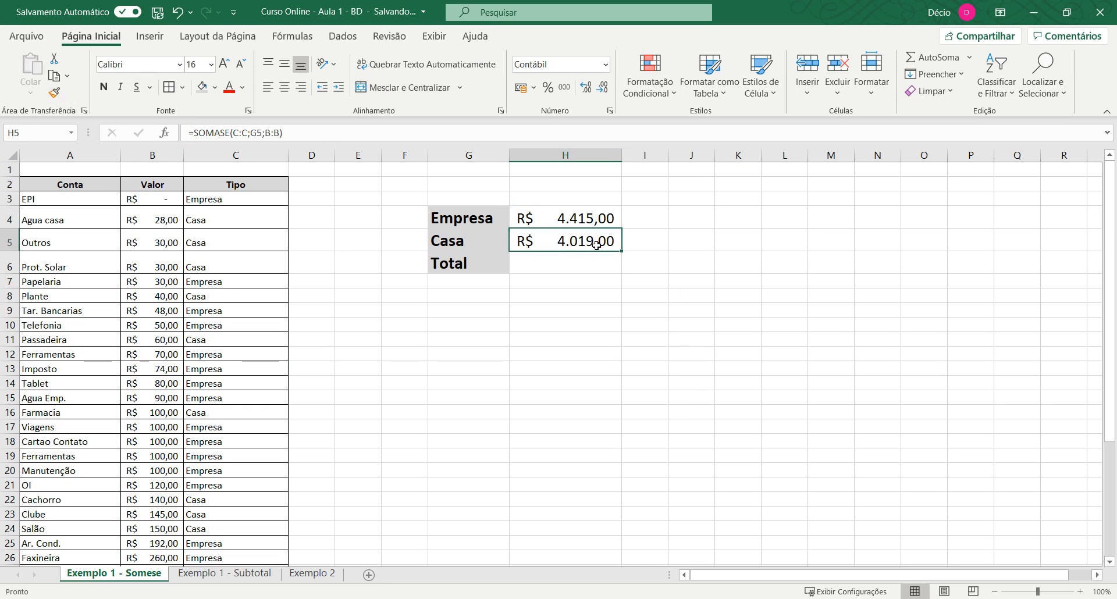
- Enter the formula =H4+H5 in cell H6 to add the Empresa and Casa totals
left_click(599, 258)
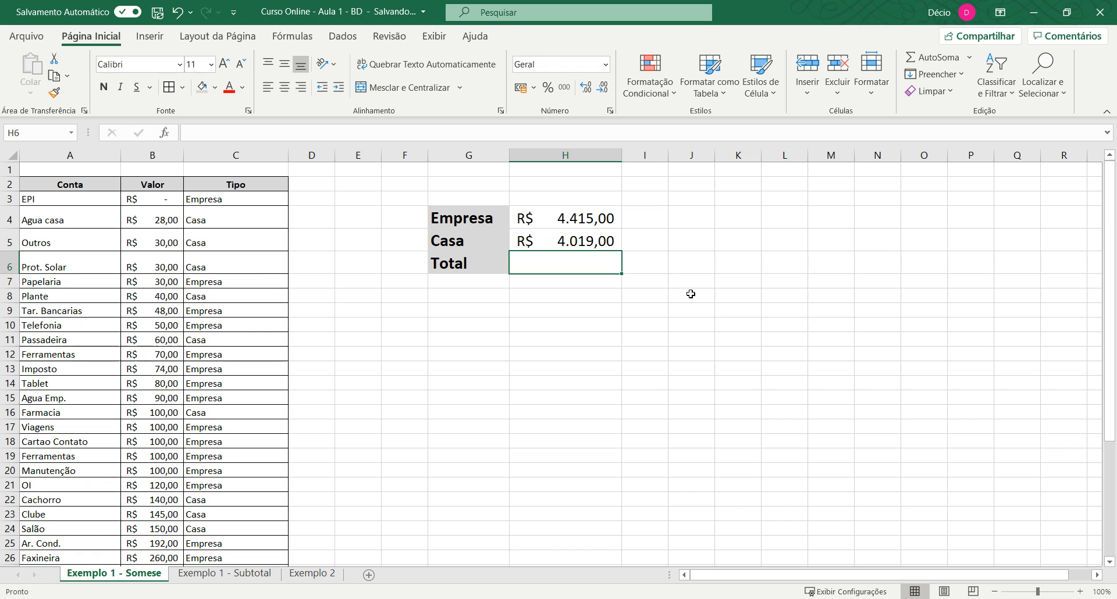
type("=")
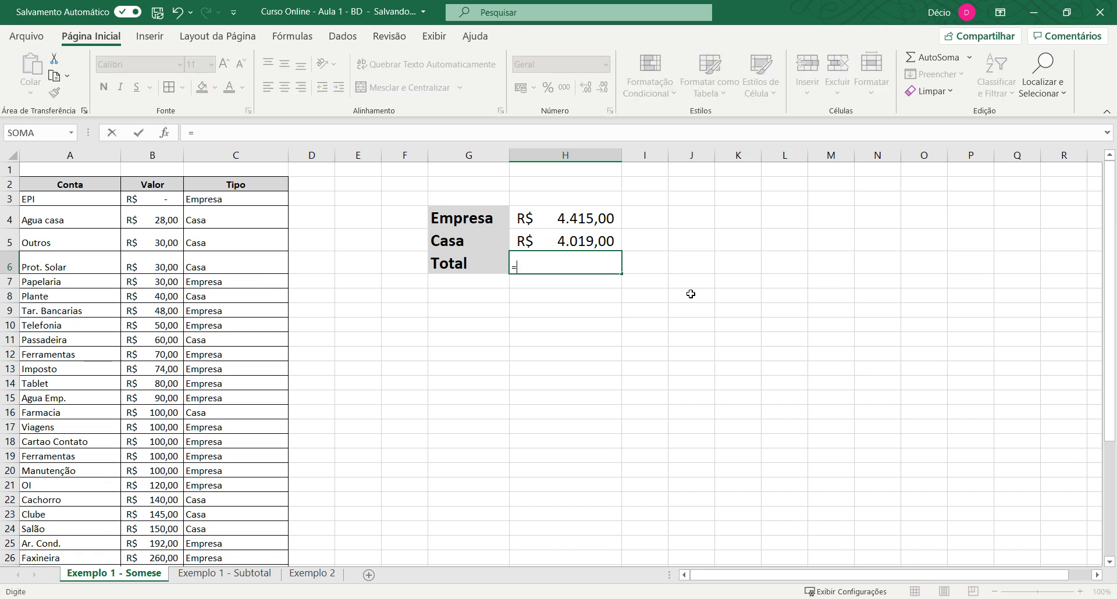
left_click(603, 215)
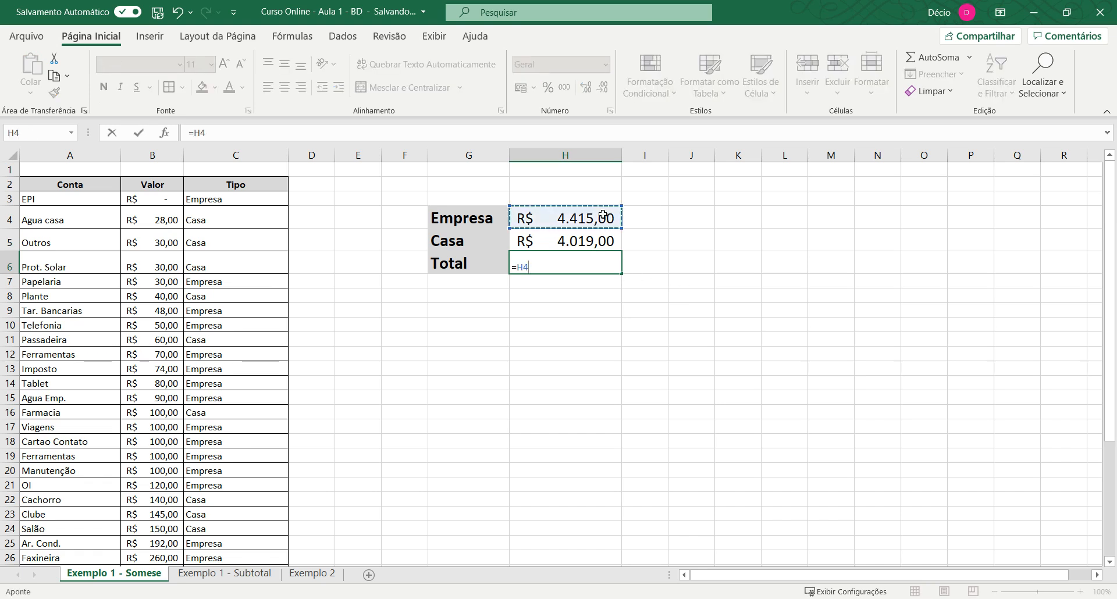
type("+")
left_click(606, 241)
key("Return")
- Replace the Total formula in H6 with a SOMA of H4:H5, and clear the cell again
left_click(591, 267)
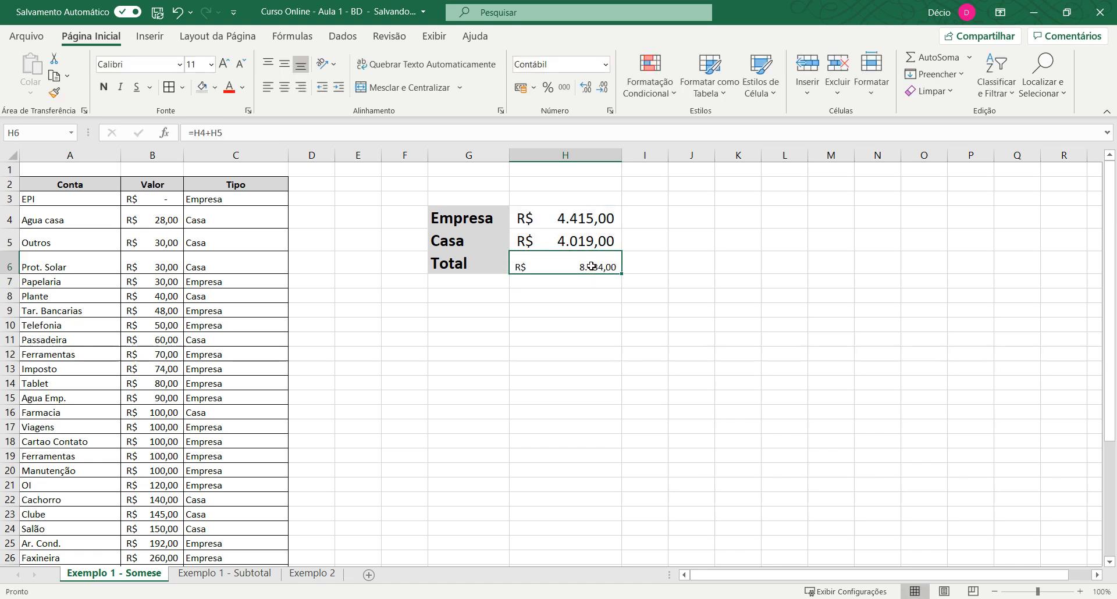
type("=")
type("soma")
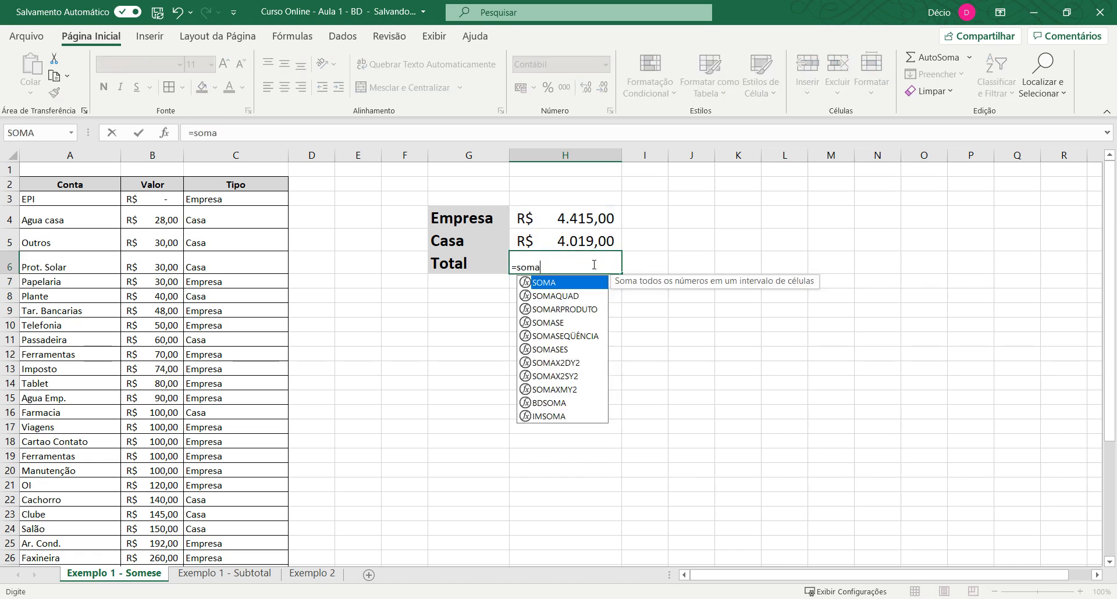
type("(")
left_click_drag(602, 219, 592, 241)
key("Return")
key("Up")
key("Delete")
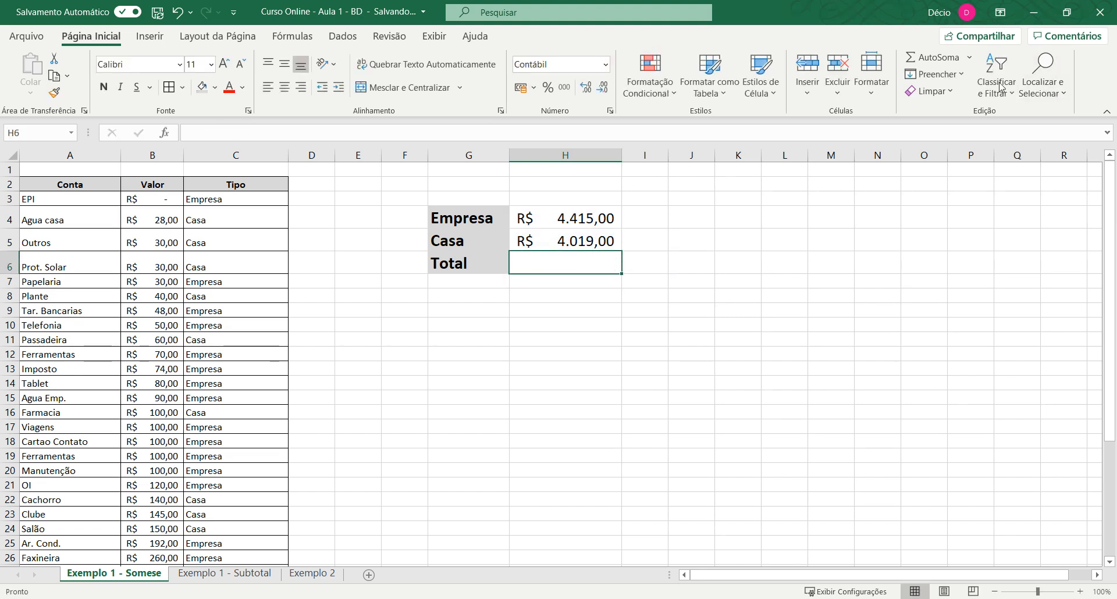
- Total H4:H5 in cell H6 with AutoSoma and copy the formatting of the Casa total in H5 onto it
left_click(938, 58)
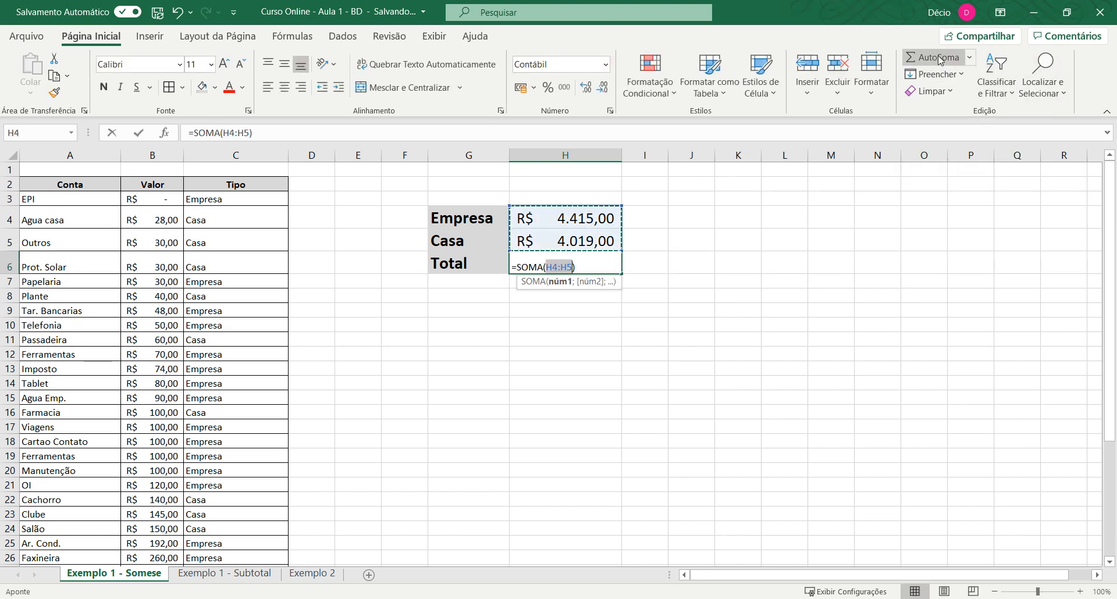
key("Return")
key("Up")
left_click(558, 235)
left_click(54, 92)
left_click(587, 272)
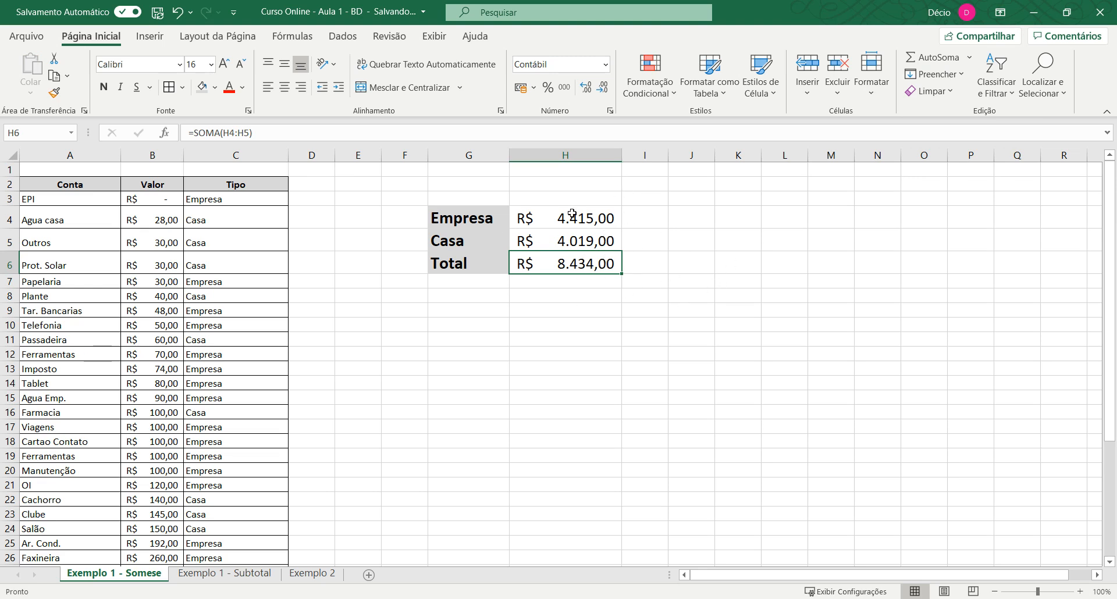
- Add a test entry in row 39 with Conta Teste and Valor 15000, filling Tipo with Casa from the row above
scroll(572, 213, "down", 5)
left_click(45, 503)
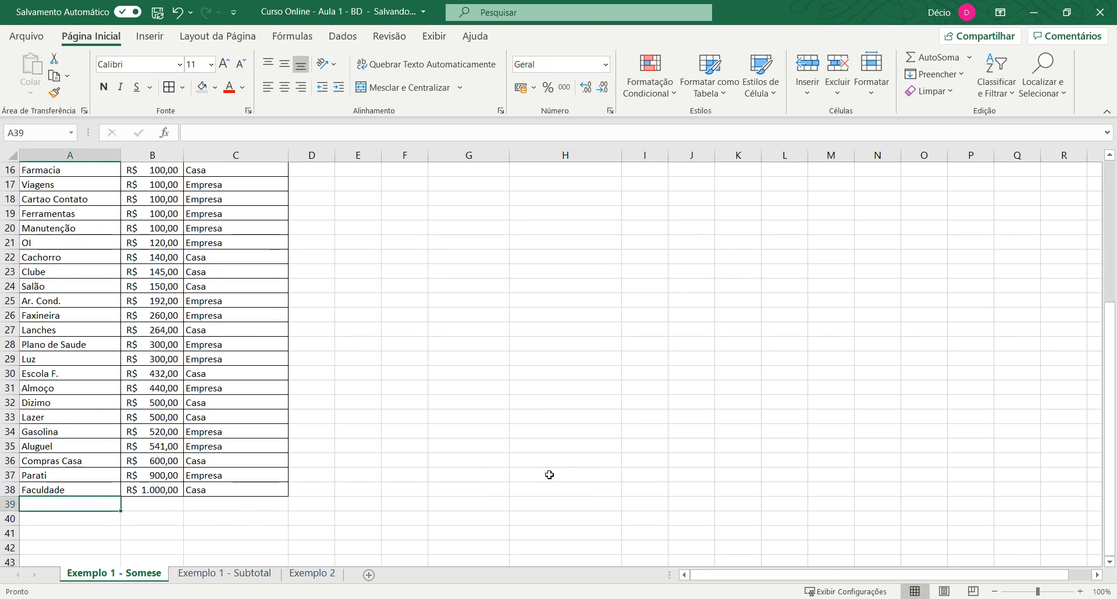
type("Test")
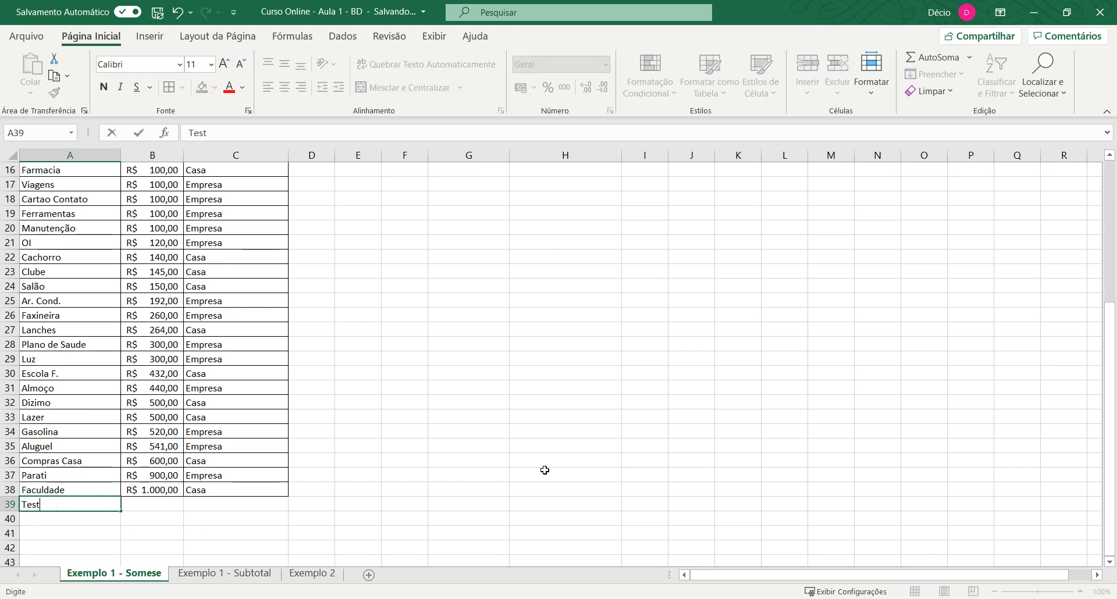
type("e")
key("Tab")
type("1")
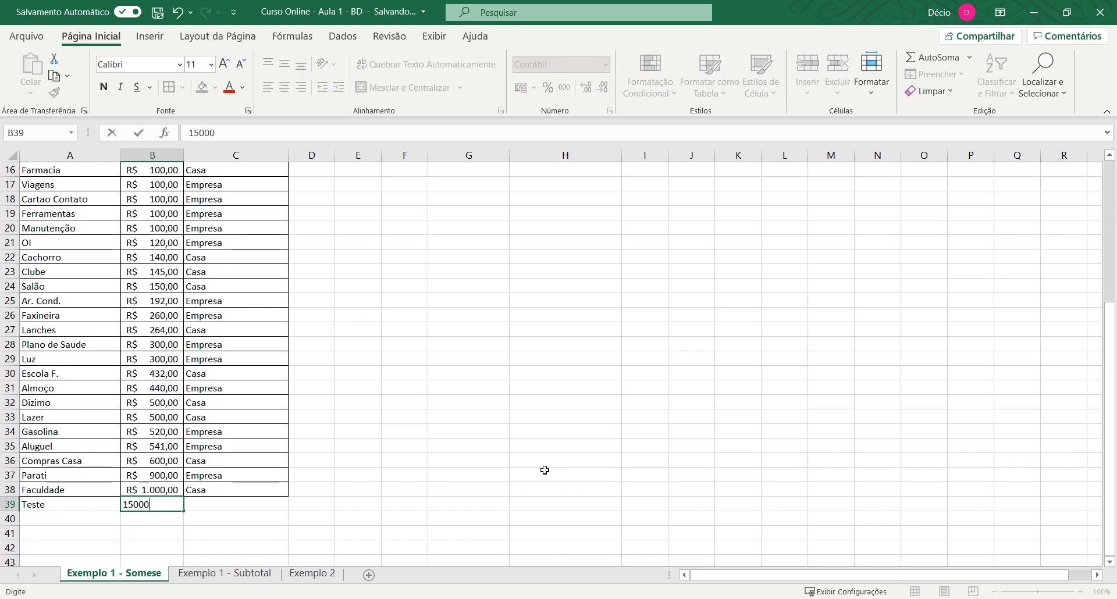
key("Tab")
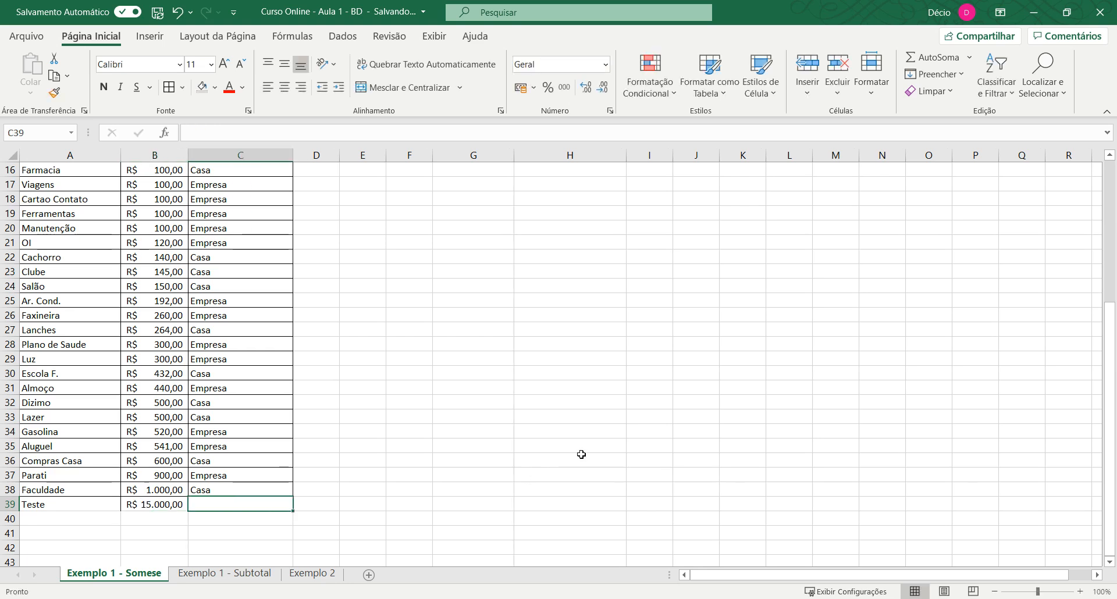
scroll(579, 454, "up", 5)
scroll(599, 442, "down", 4)
key("ctrl+d")
- Check how the Empresa, Casa and Total results in H4:H6 respond to the new Teste row in the list
scroll(656, 400, "up", 4)
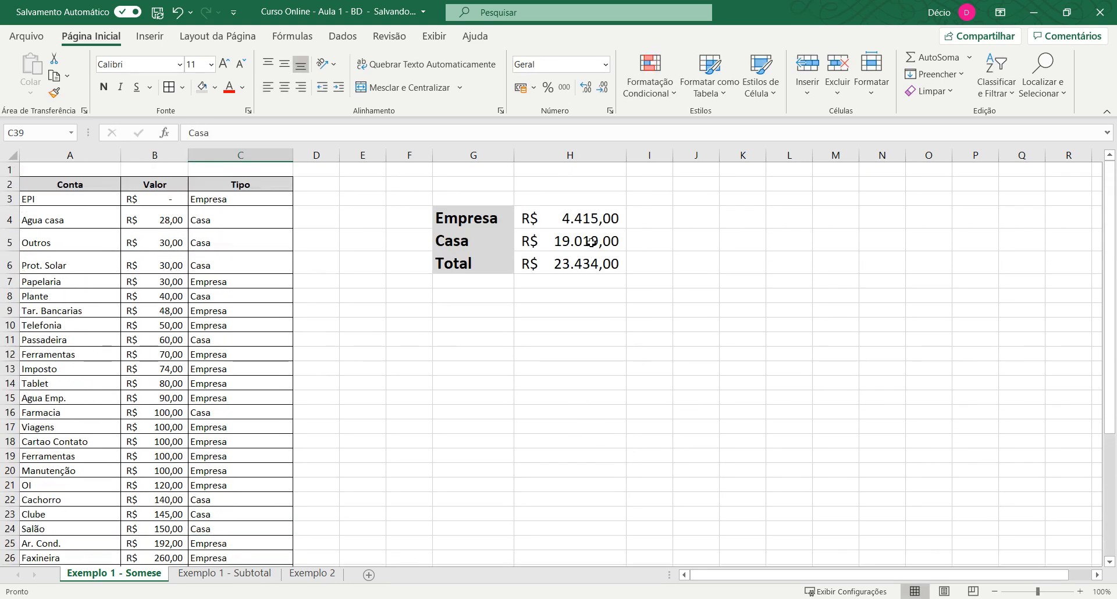
left_click(567, 237)
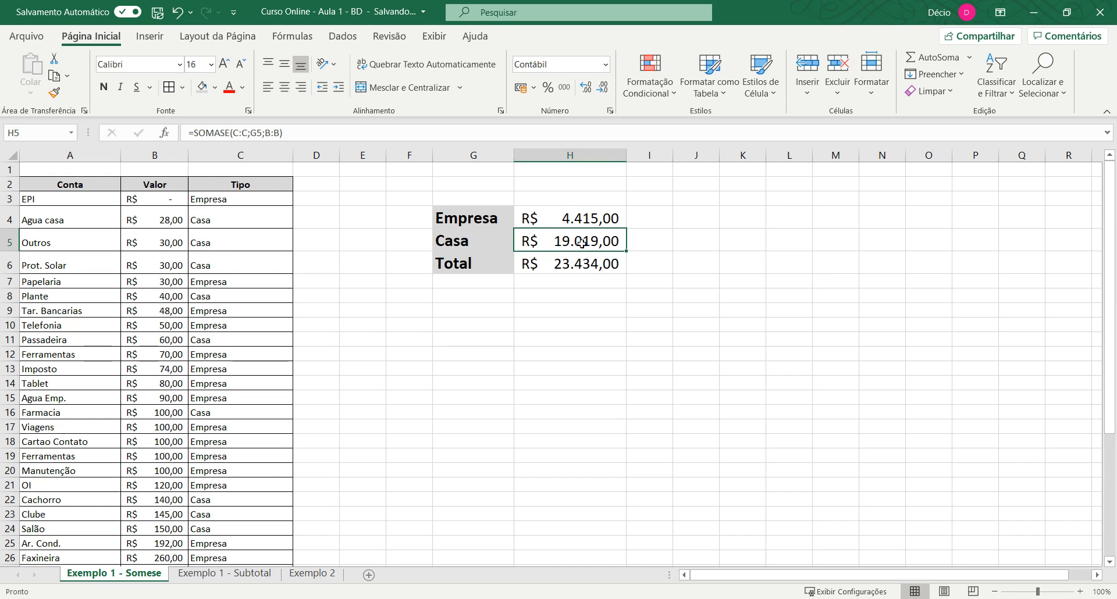
scroll(291, 444, "down", 6)
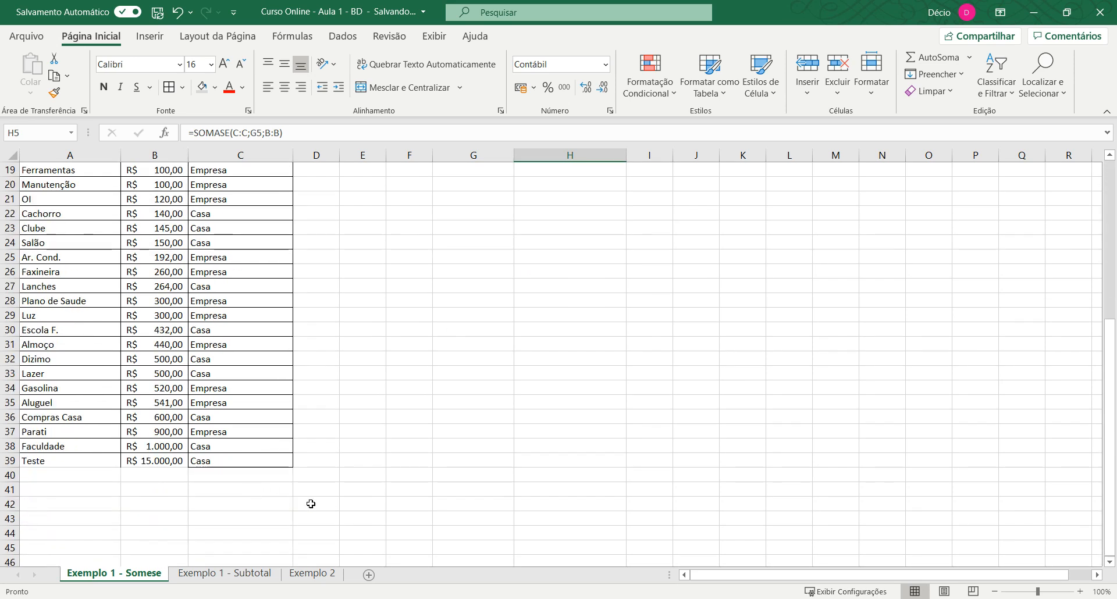
scroll(499, 385, "up", 5)
scroll(605, 294, "up", 1)
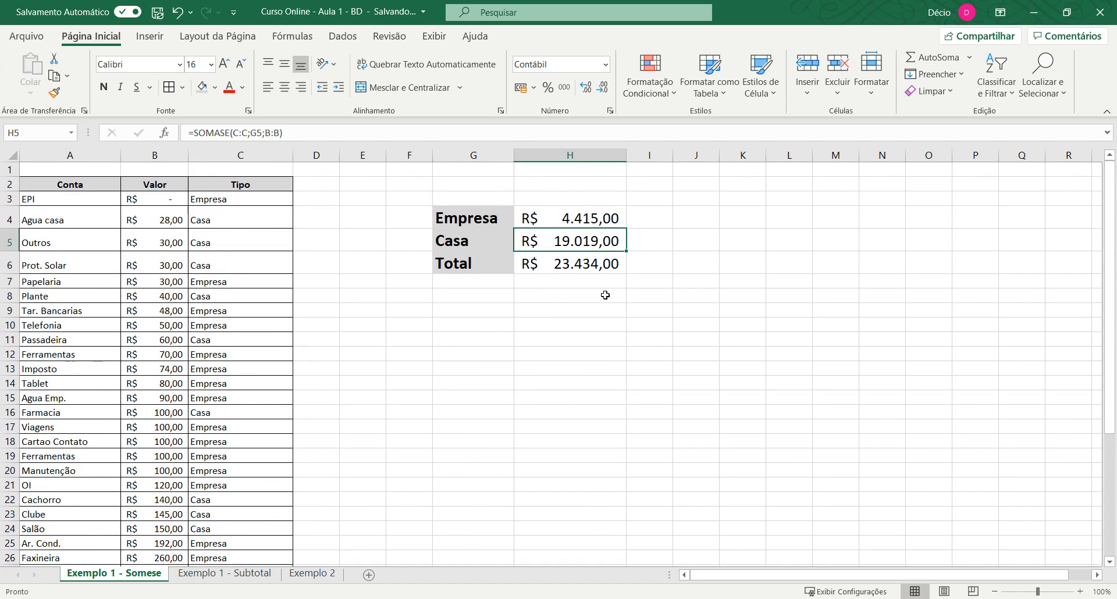
left_click(605, 219)
left_click(599, 264)
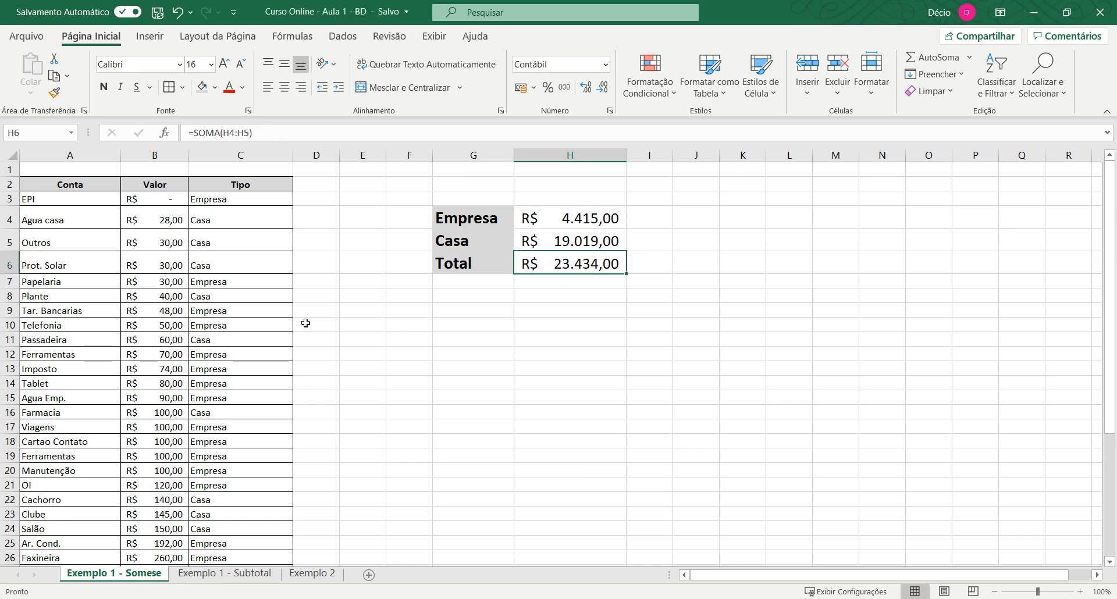
scroll(215, 314, "down", 11)
scroll(226, 347, "up", 9)
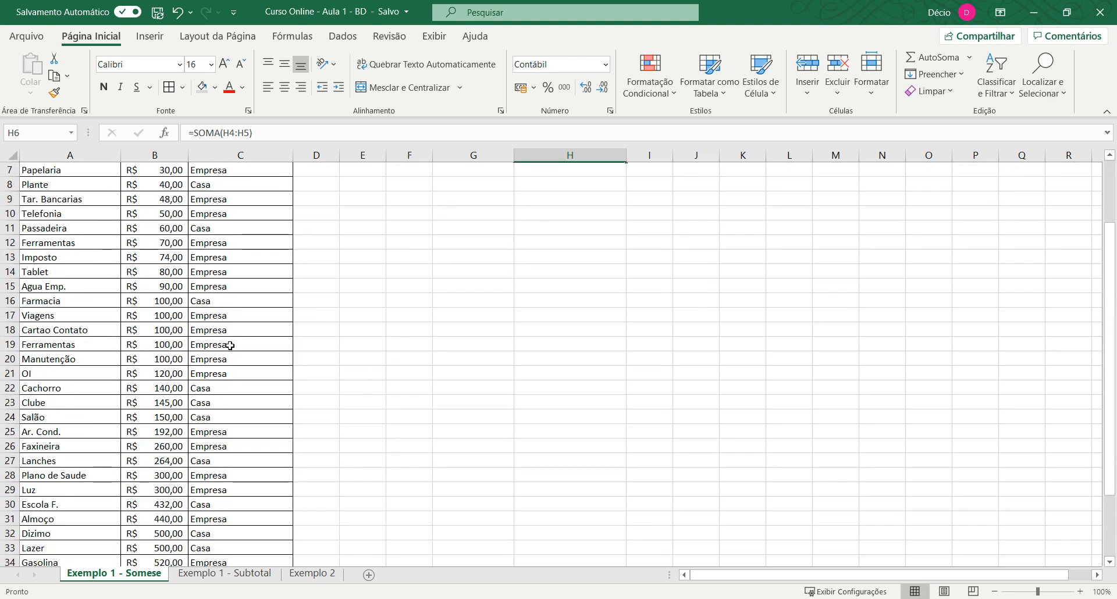
scroll(230, 346, "up", 2)
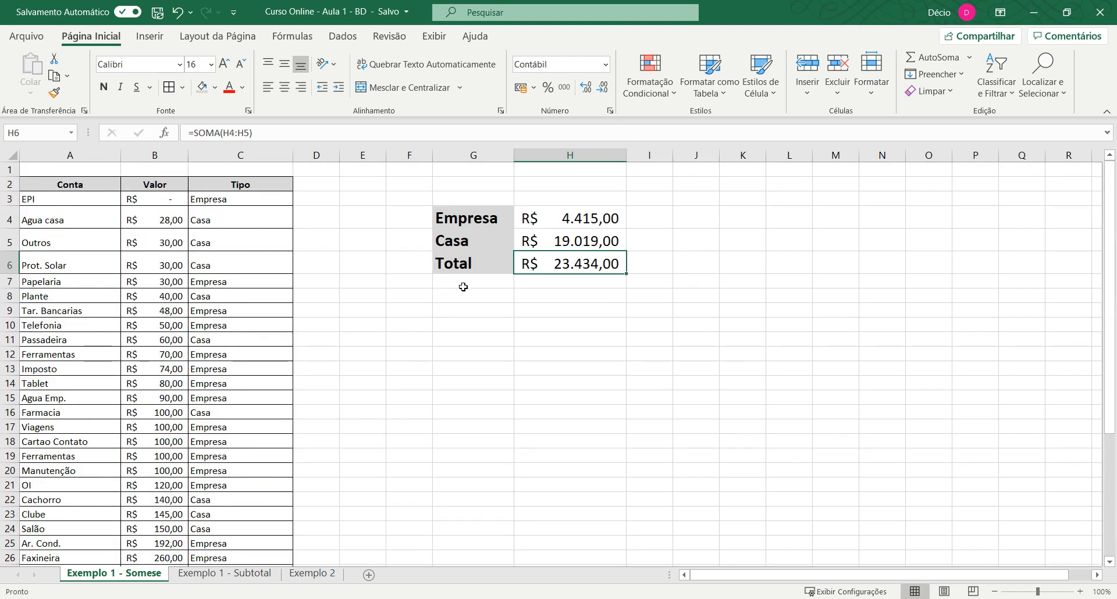
- Examine the whole-column ranges of the SOMASE formula in H5 and review the formulas in H4:H6
left_click(603, 242)
double_click(606, 243)
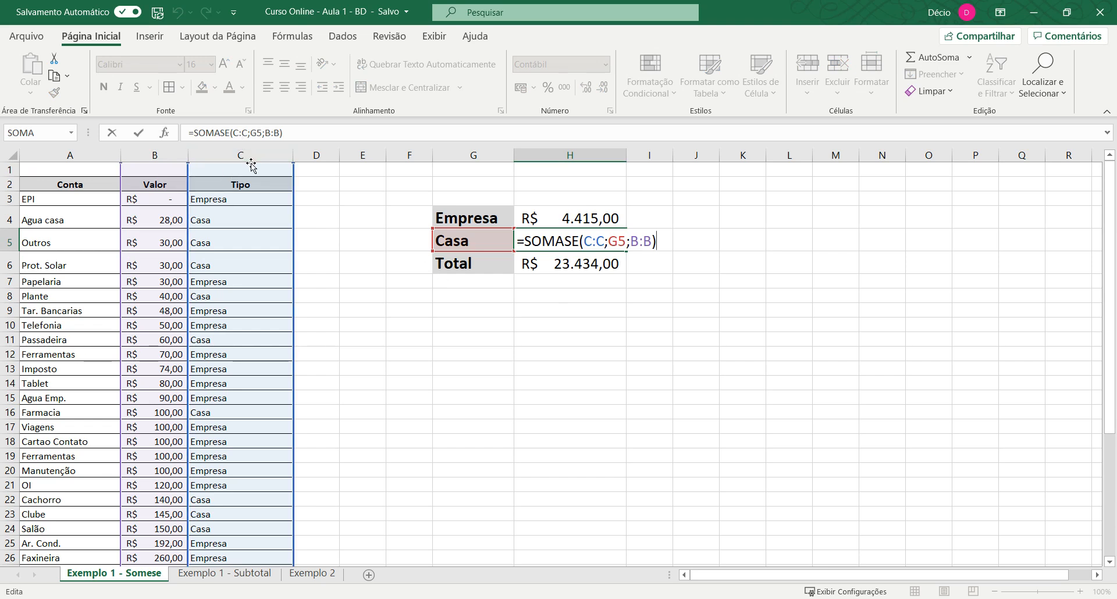
scroll(239, 319, "down", 20)
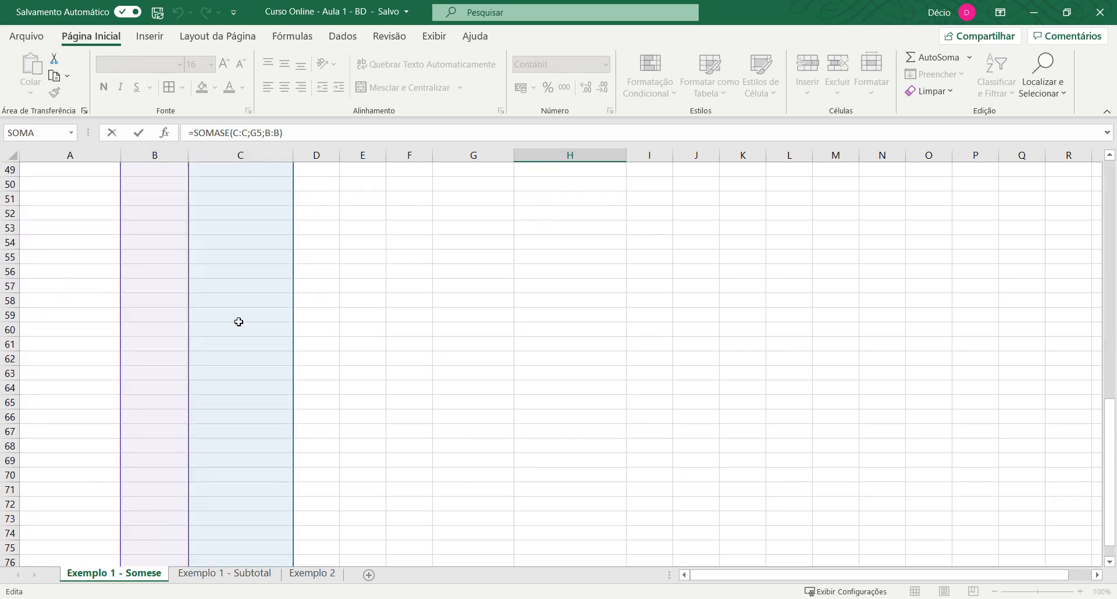
scroll(238, 322, "down", 14)
scroll(244, 308, "up", 20)
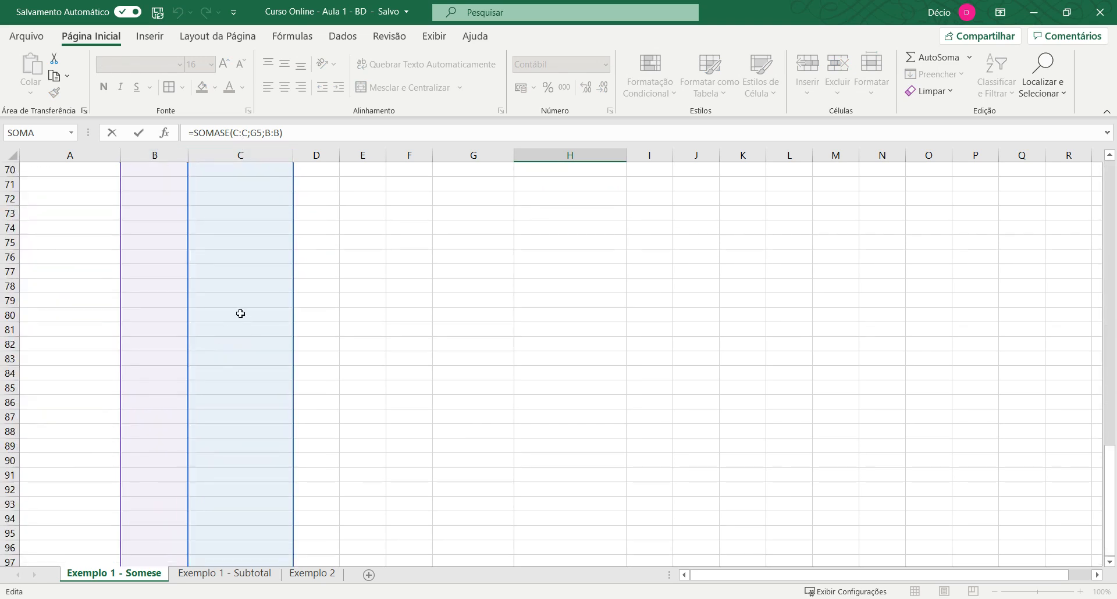
scroll(271, 315, "up", 4)
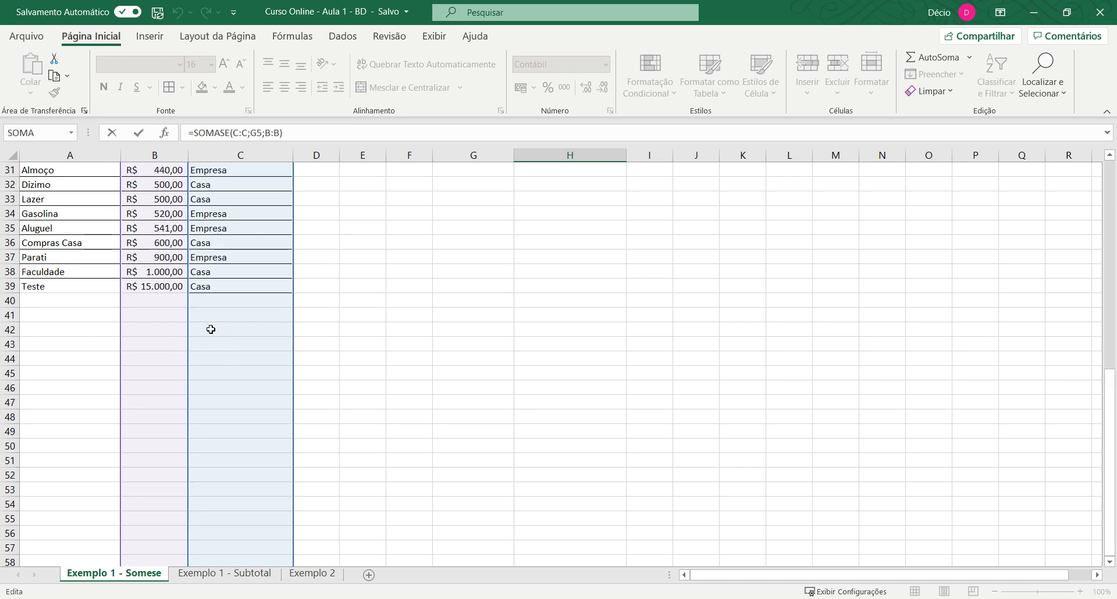
scroll(411, 429, "up", 10)
left_click(617, 241)
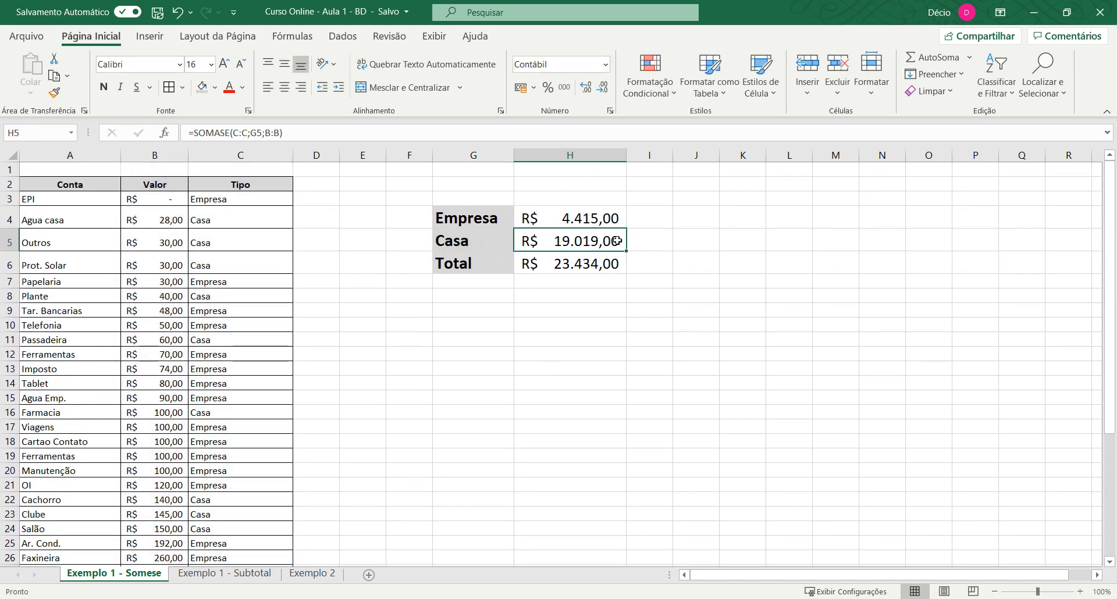
left_click(597, 214)
left_click(600, 257)
left_click(610, 215)
left_click(602, 240)
left_click(599, 260)
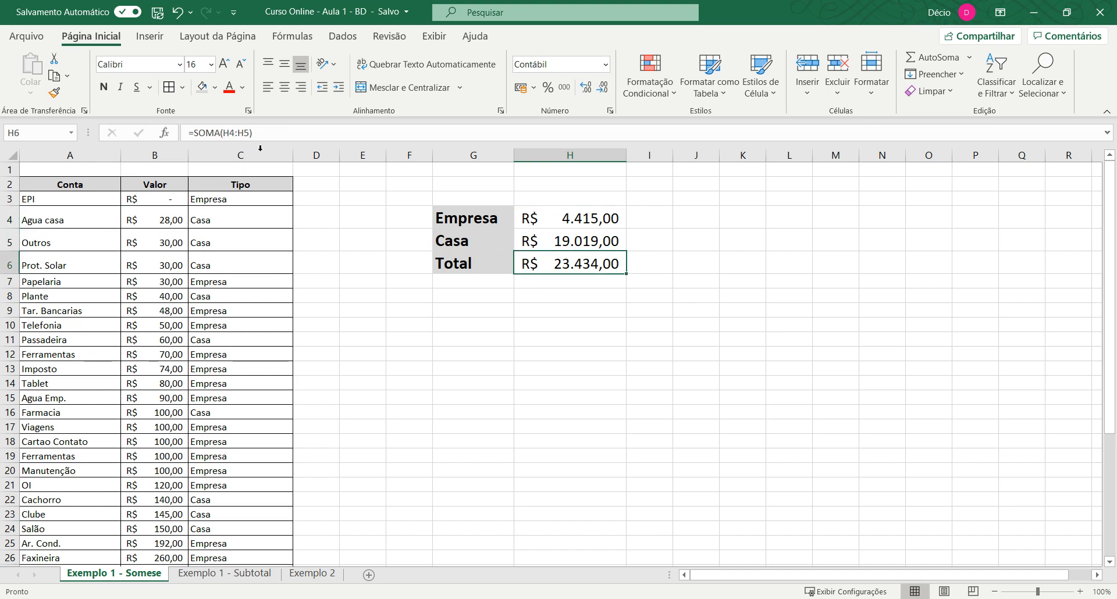